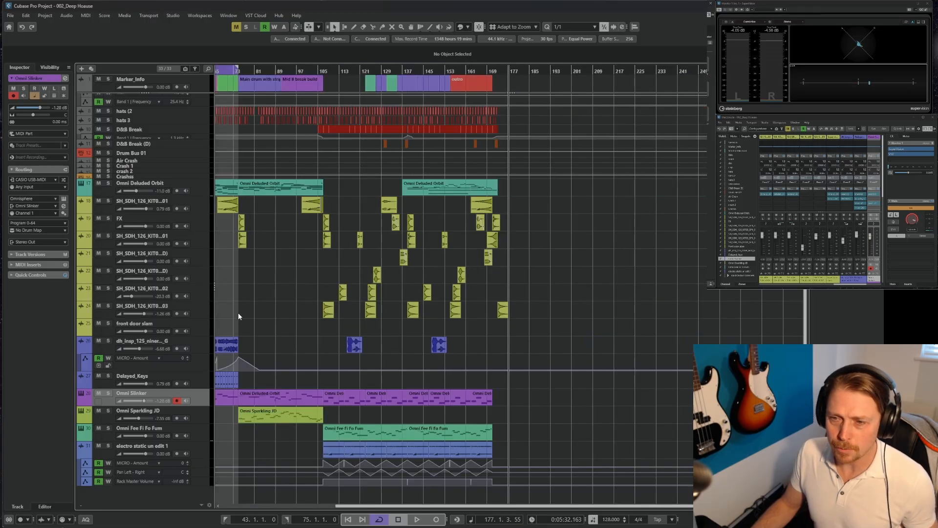
Step: Return the project cursor to the start of the arrangement and select the Omni Deluded Orbit track
scroll(264, 283, right, 3)
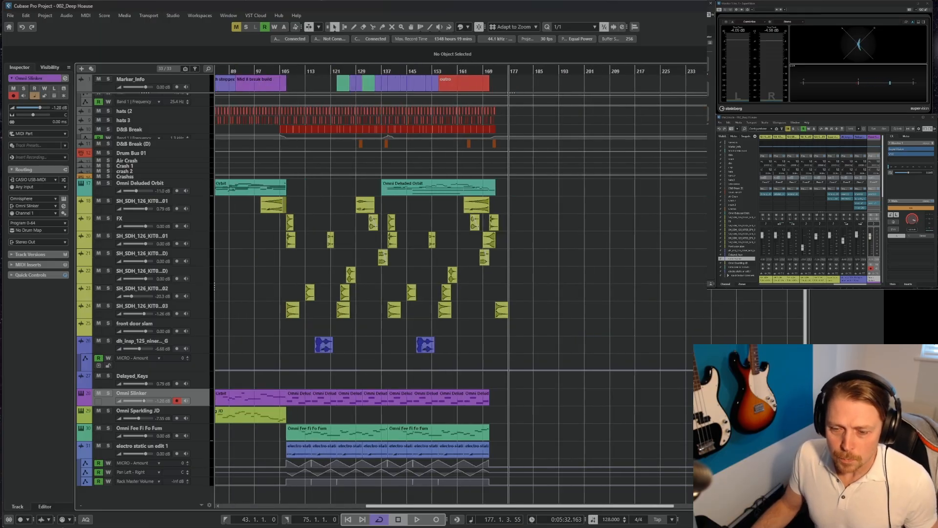
click(350, 520)
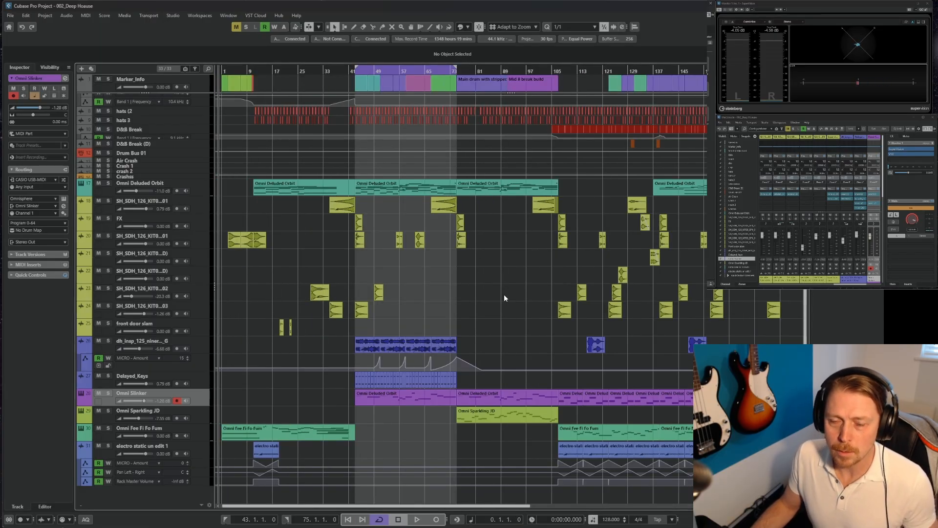
click(197, 183)
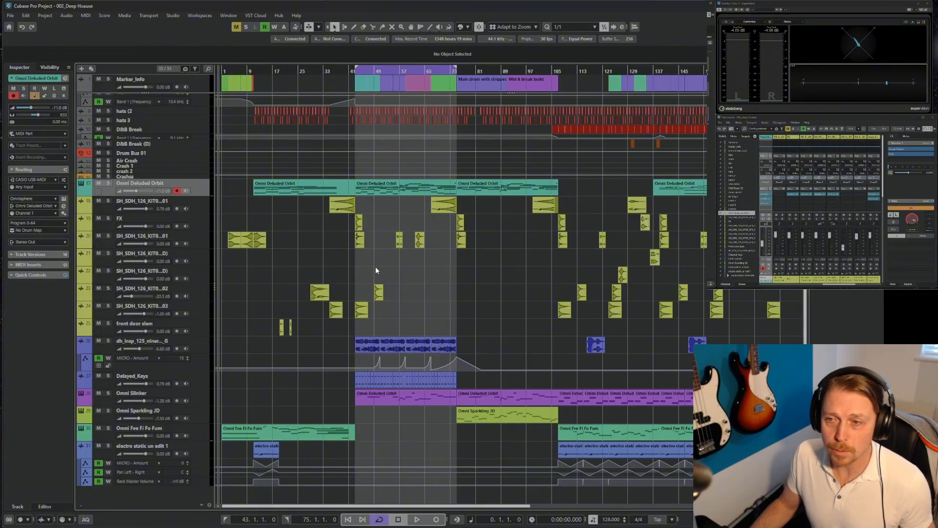
Step: Set the project cursor to bar 8 and move the Omni Slinker track directly below Omni Deluded Orbit
scroll(292, 144, up, 3)
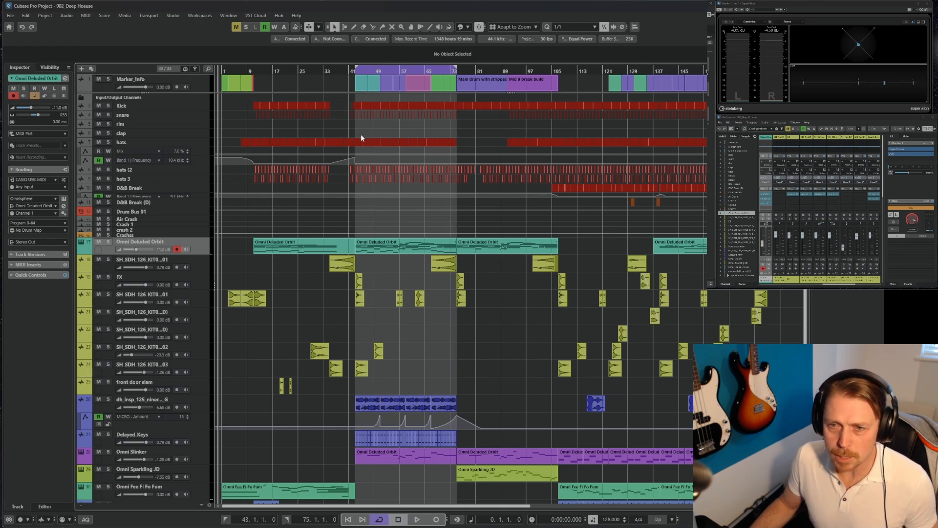
click(245, 72)
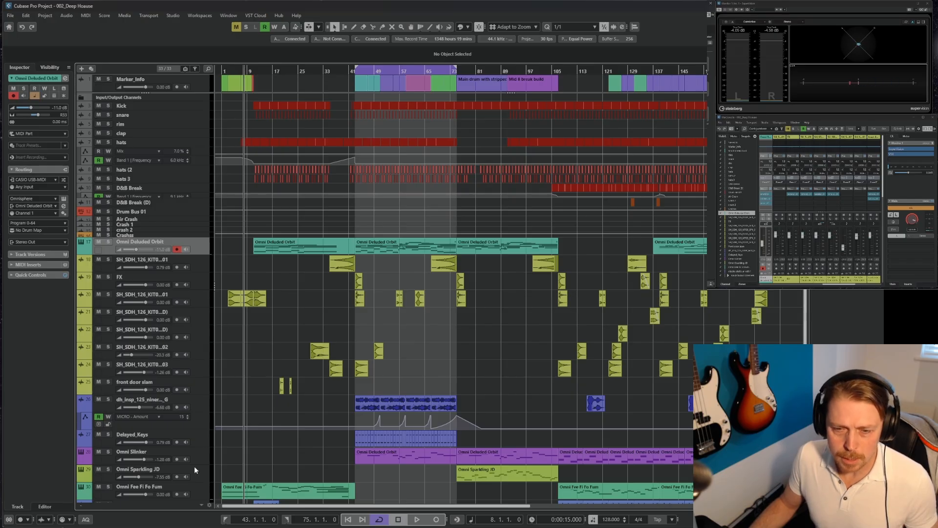
drag(197, 453, 187, 257)
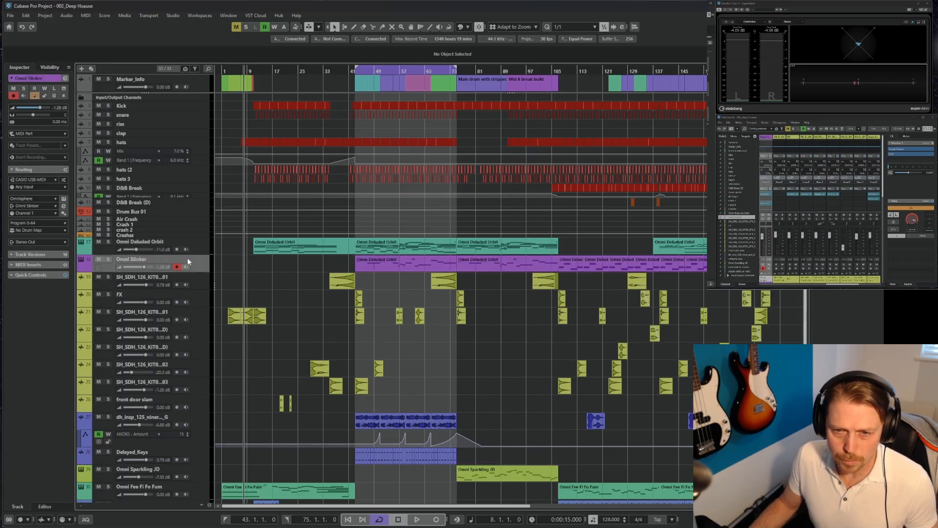
Step: Select the Omni Deluded Orbit and Omni Slinker tracks in turn and place the project cursor at bar 43
click(200, 251)
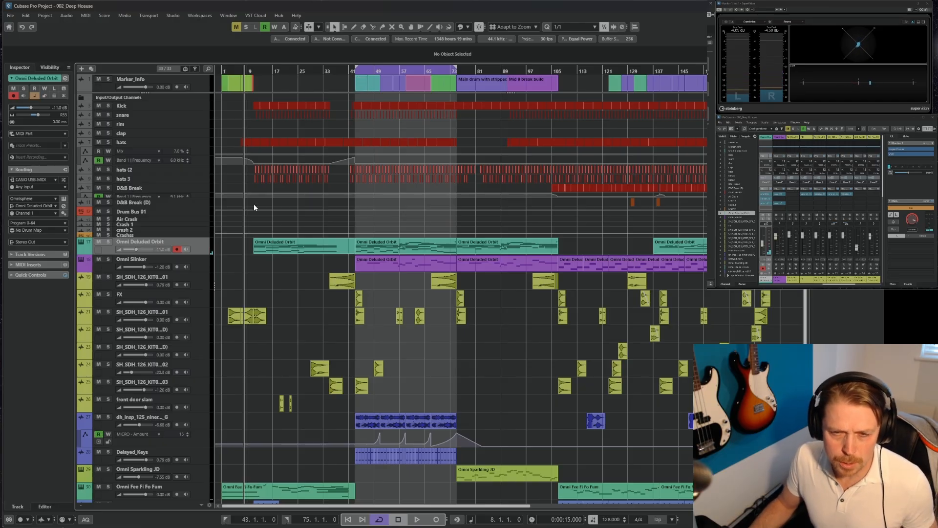
click(205, 262)
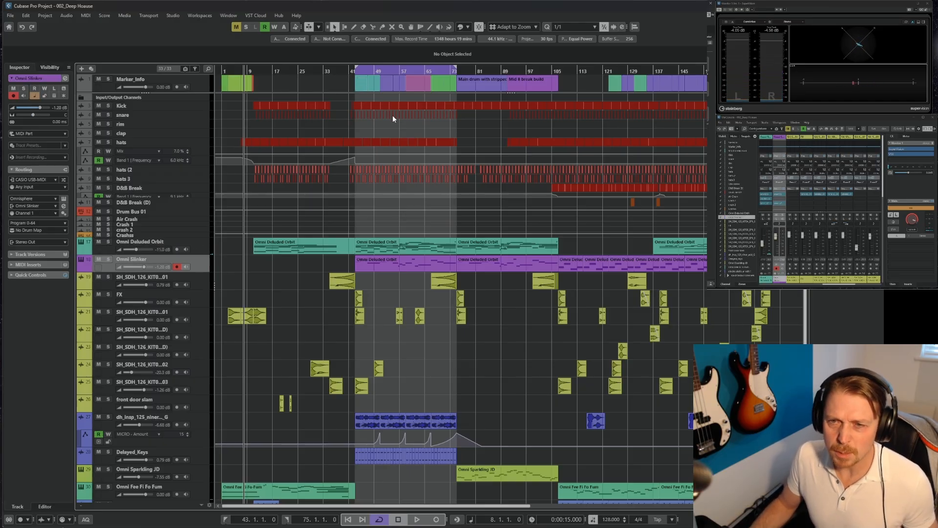
click(356, 72)
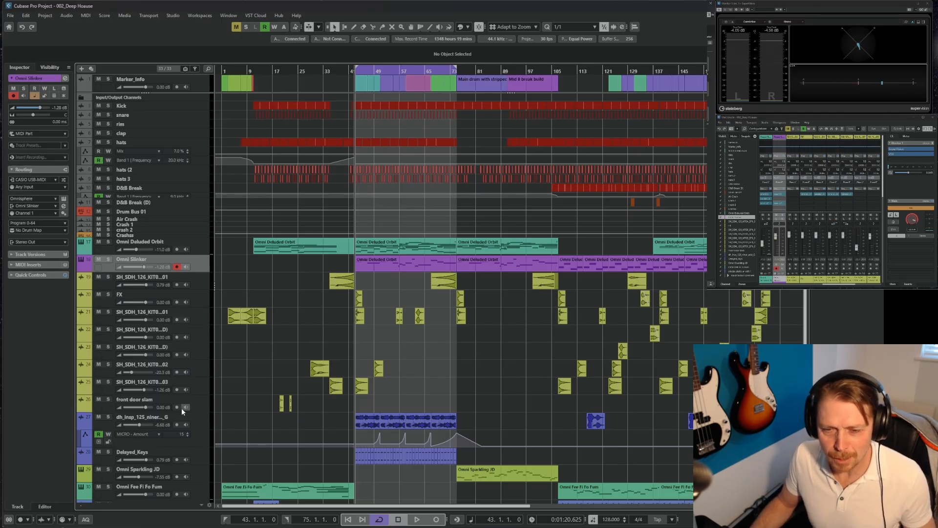
Step: Move the Omni Fee Fi Fo Fum track directly below Omni Slinker to group the Omnisphere parts
click(196, 419)
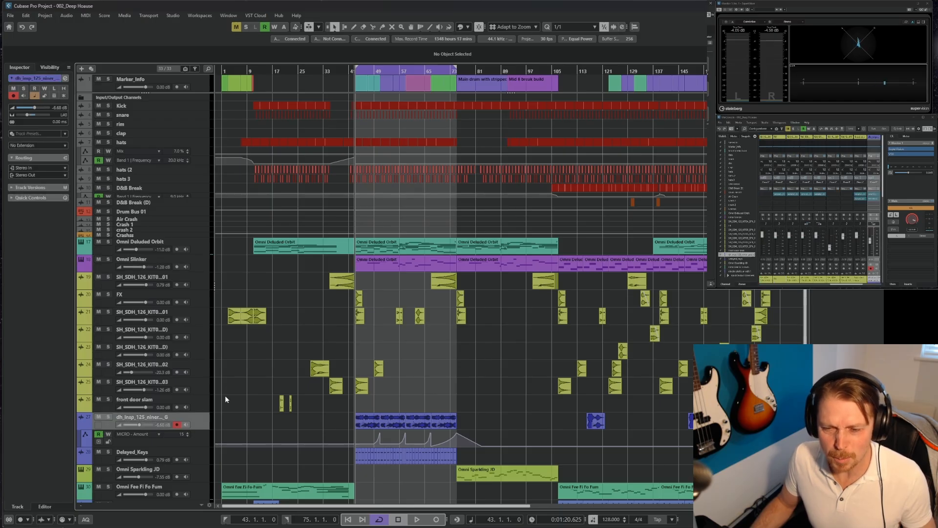
scroll(224, 395, down, 3)
drag(193, 434, 196, 216)
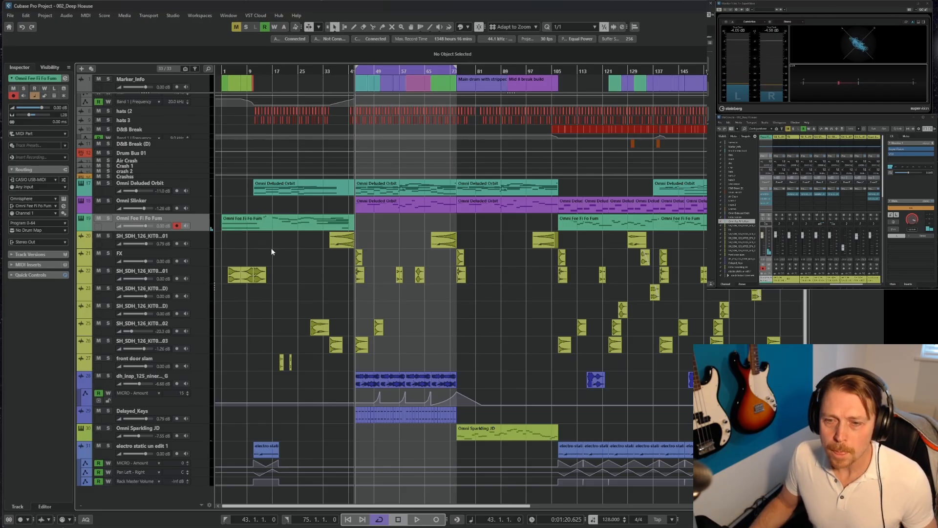
Step: Select the whole block of effects tracks below Omni Fee Fi Fo Fum, down to front door slam
click(200, 239)
shift+click(199, 364)
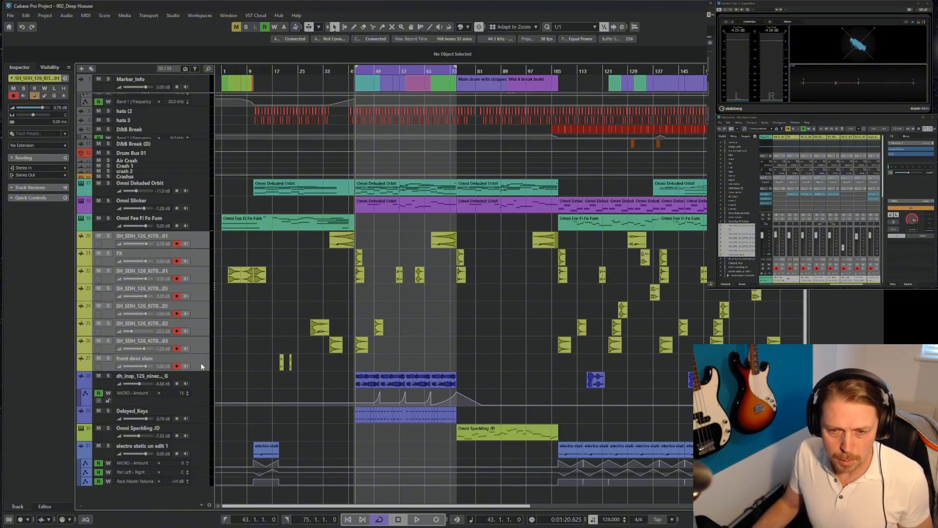
Step: Solo the dh_insp_125_niner_acid_G loop track and play it from bar 43
click(203, 382)
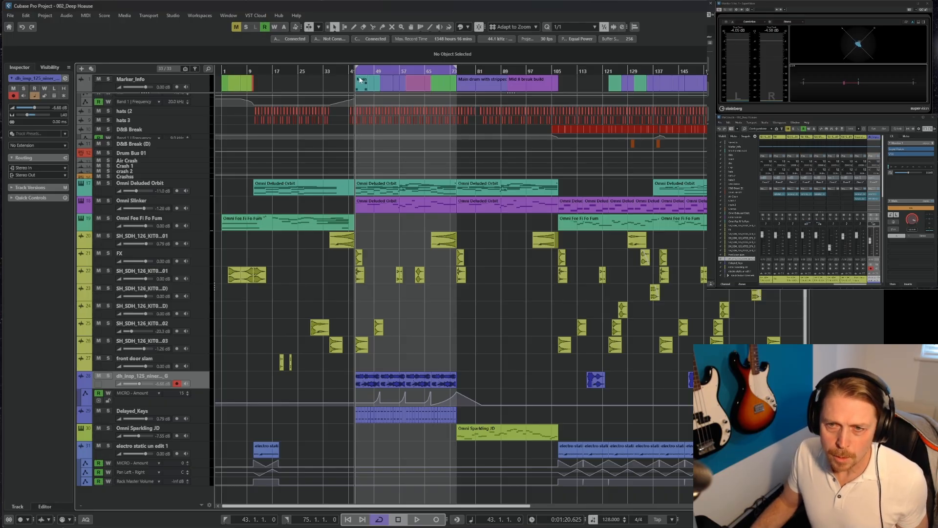
key(h)
key(h)
key(h)
key(h)
key(h)
key(h)
key(h)
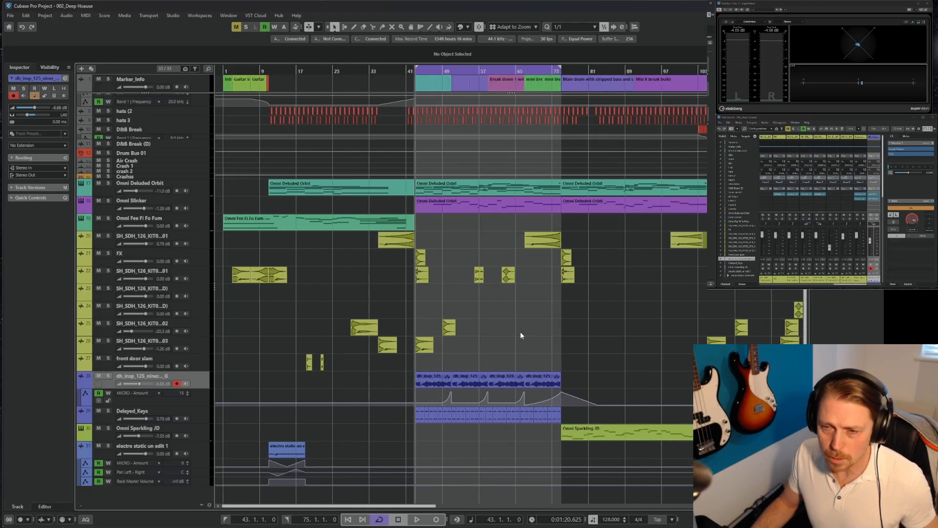
click(108, 376)
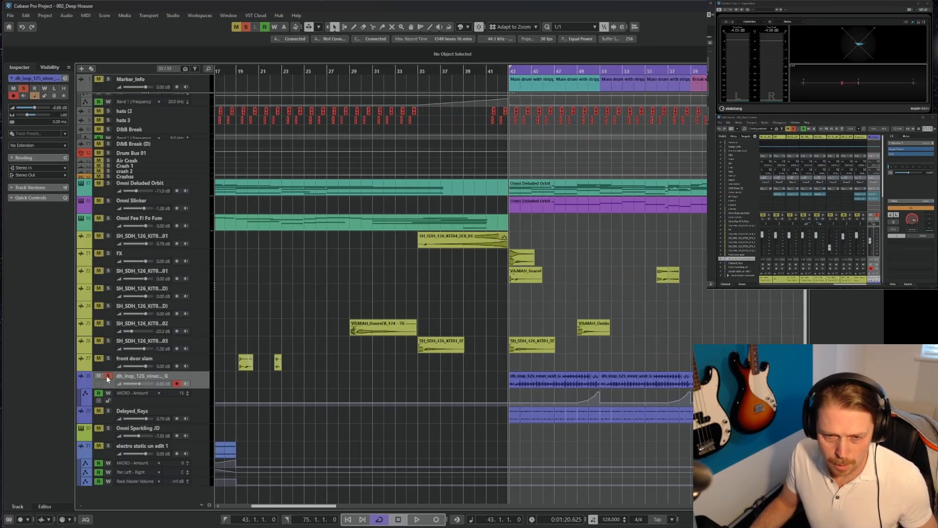
key(g)
key(g)
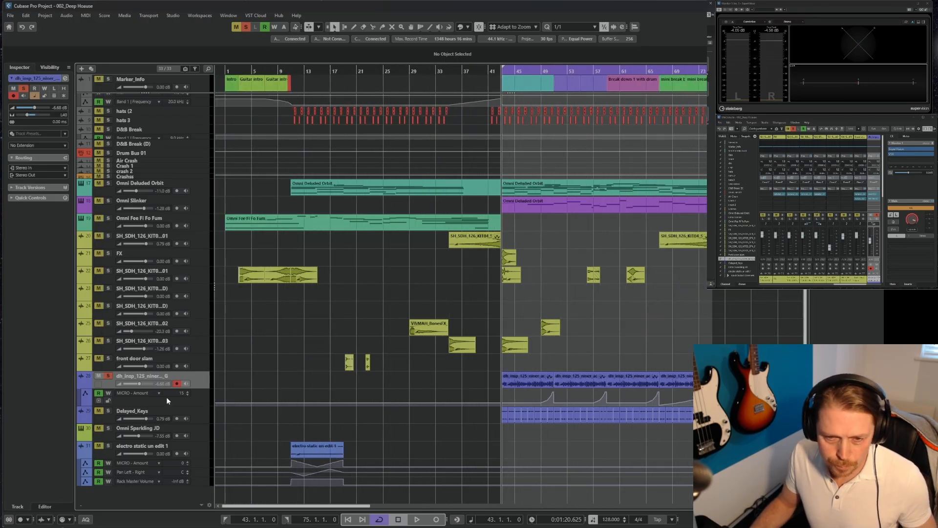
key(space)
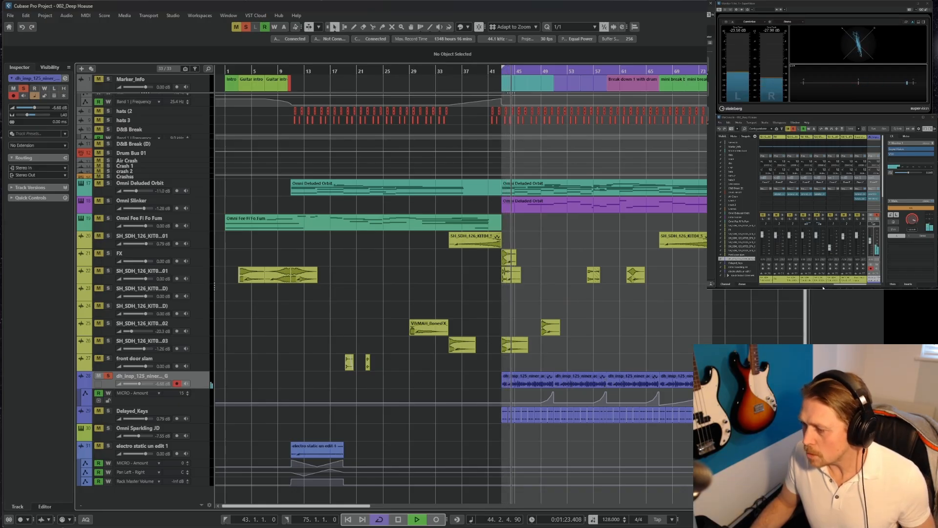
Step: Open the smart:EQ 3 insert on the soloed loop's mixer channel to inspect its curve, and close it
drag(842, 285, 849, 287)
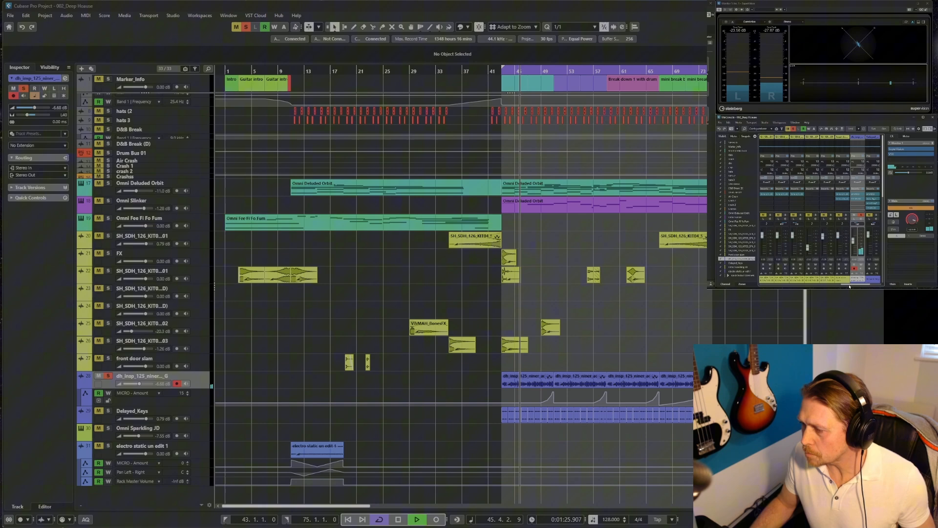
click(854, 198)
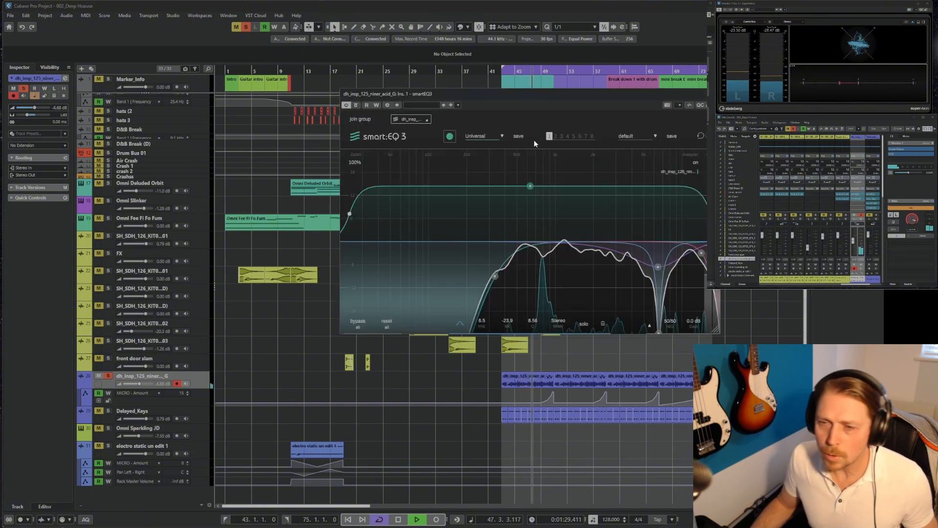
drag(507, 98, 449, 93)
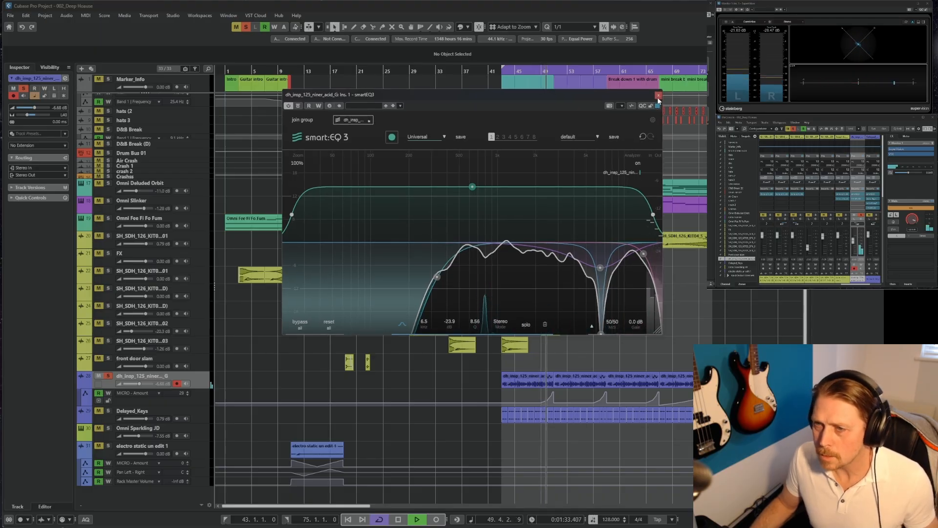
click(658, 94)
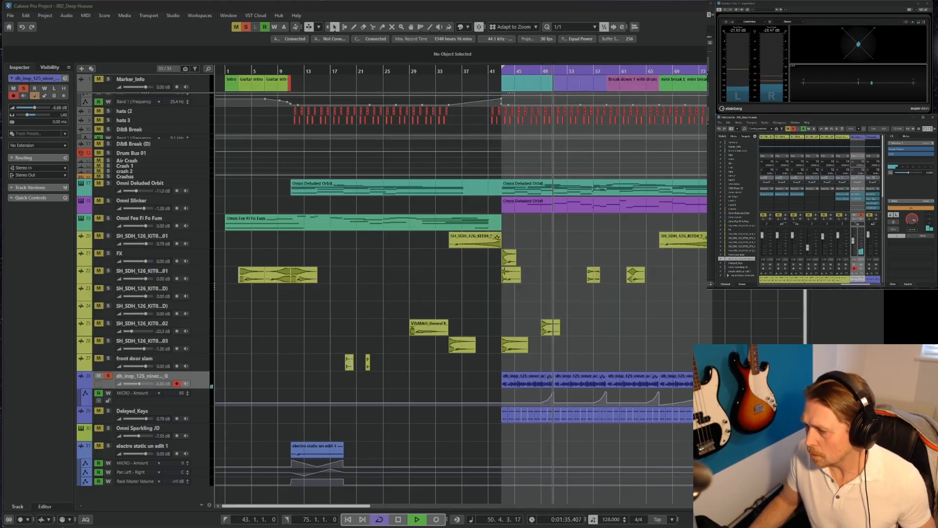
Step: Open the loop's Finisher Micro insert, stop playback and enlarge the MICRO - Amount automation lane to examine its ramps
click(856, 200)
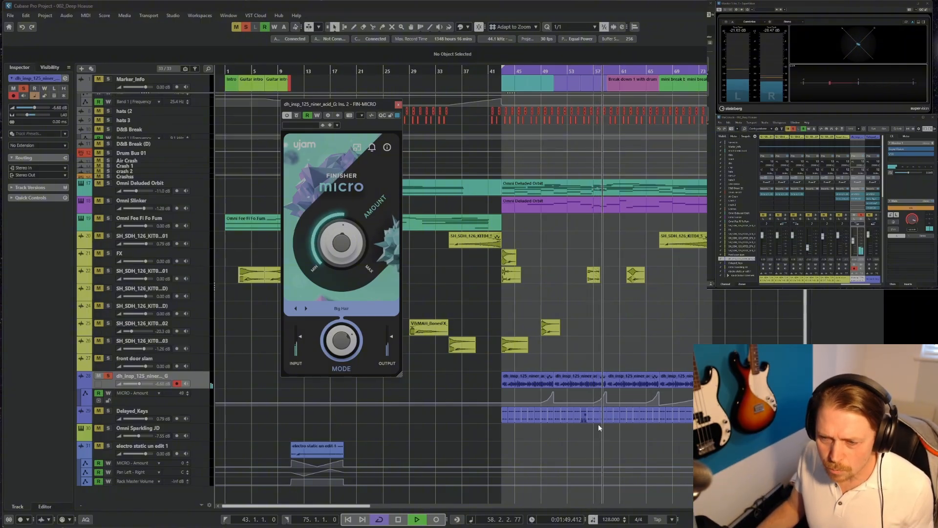
key(space)
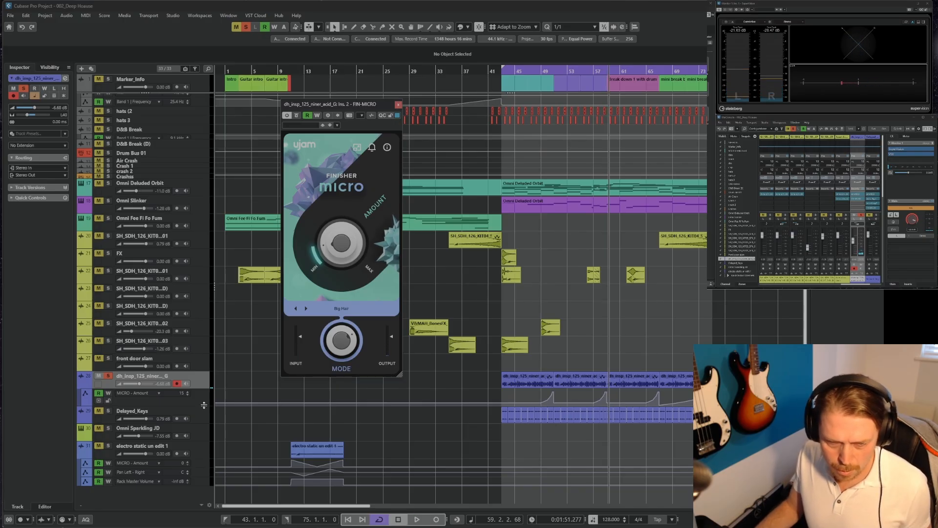
drag(204, 405, 222, 455)
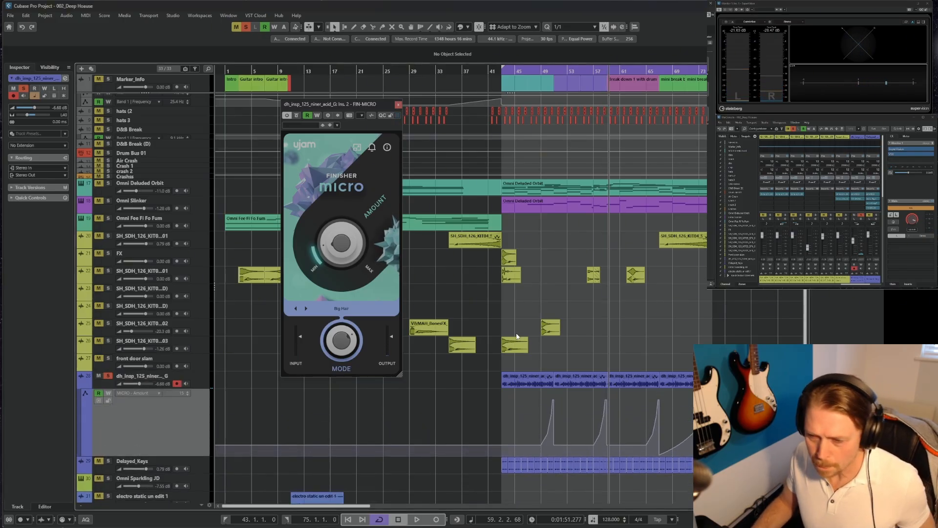
key(h)
key(h)
key(h)
key(h)
key(h)
key(h)
key(h)
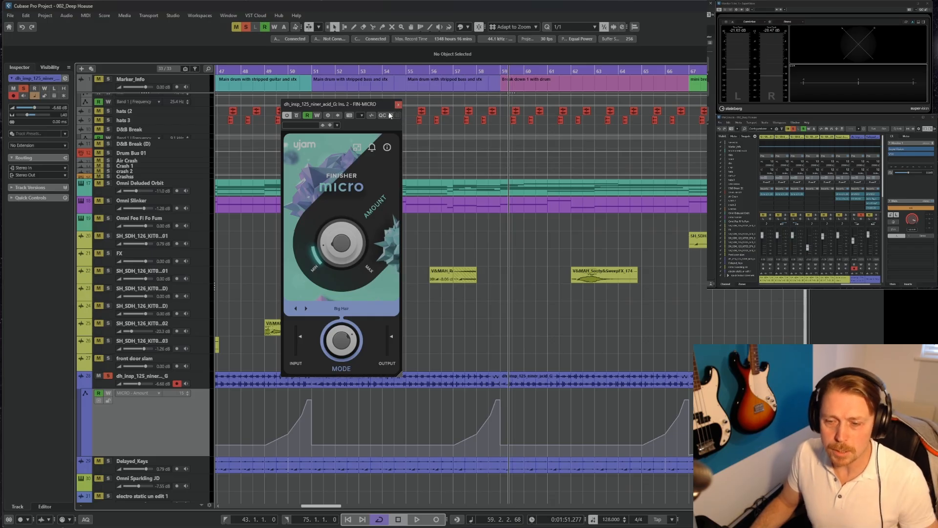
Step: Play the loop up to the mini break build at bar 67 to hear the automation, and close Finisher Micro
key(space)
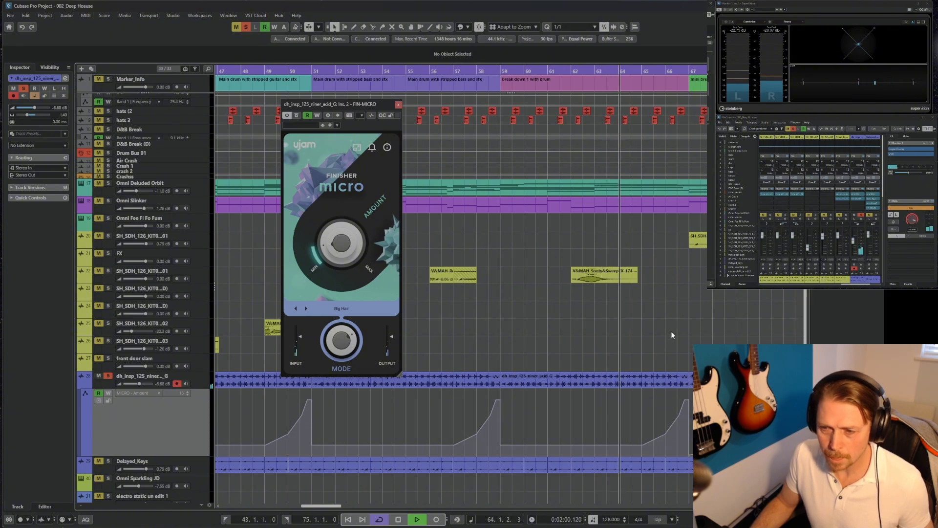
mouse_move(643, 447)
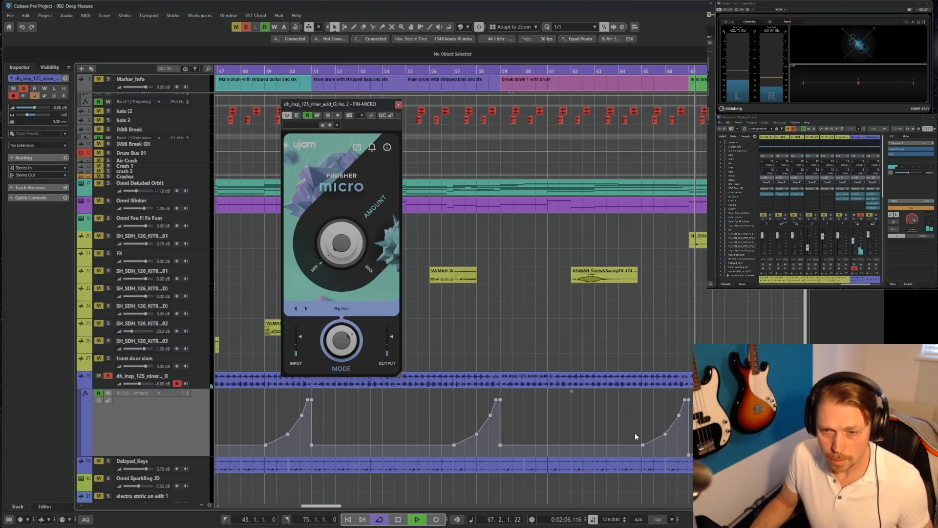
key(space)
click(397, 104)
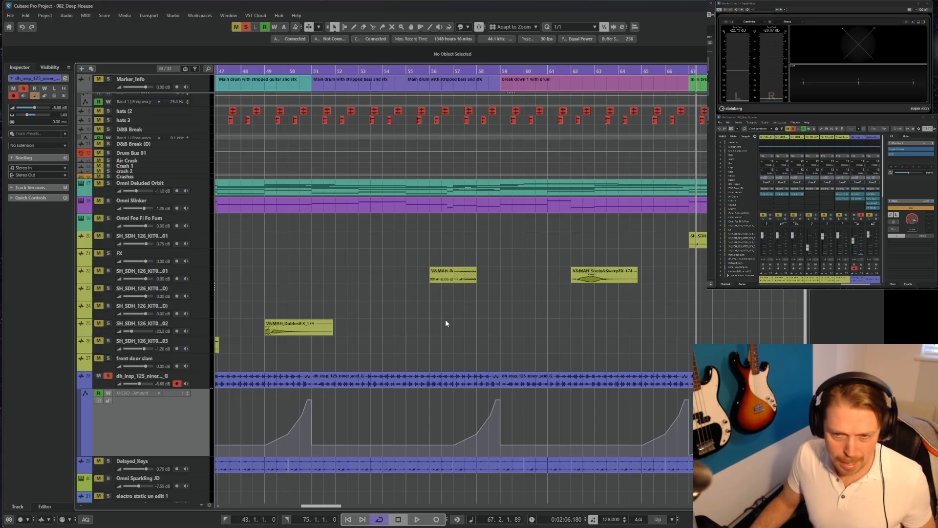
Step: Shrink the MICRO - Amount automation lane back to a slim row and solo the Delayed_Keys track instead of the loop
key(g)
key(g)
key(g)
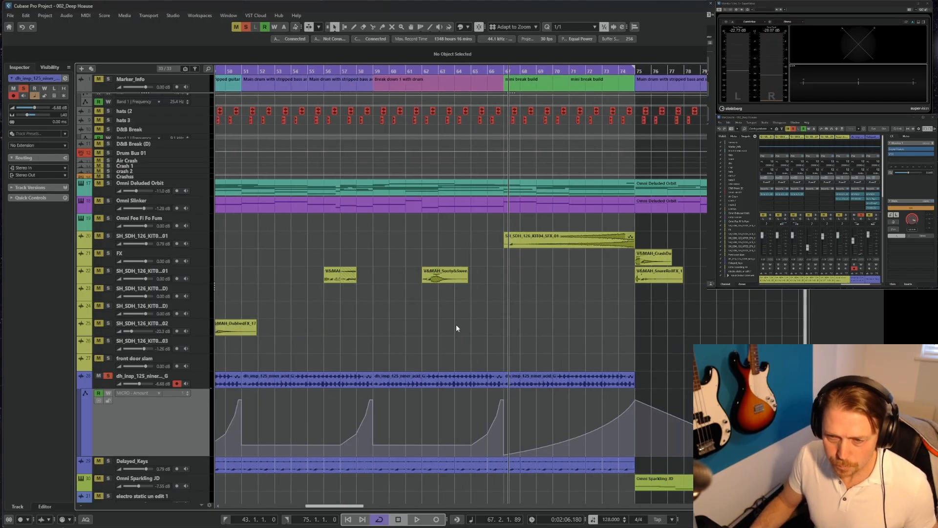
drag(189, 457, 110, 411)
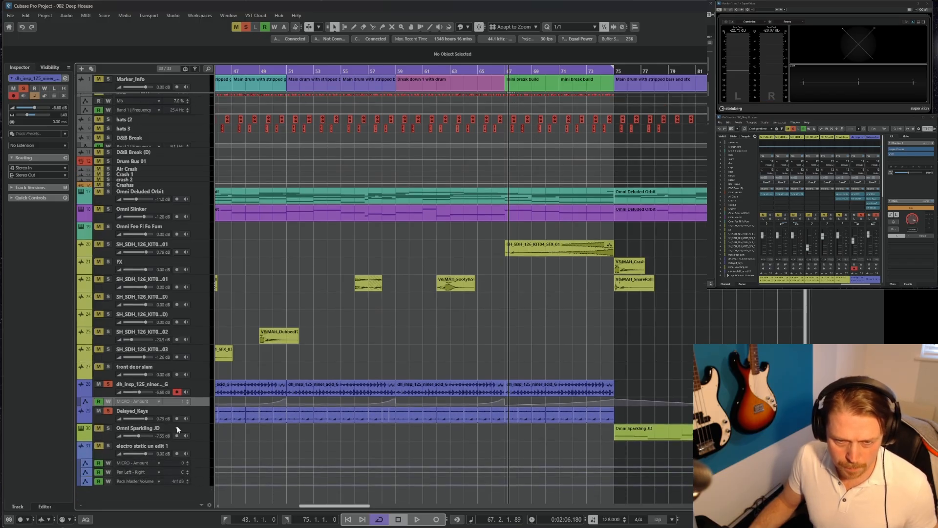
click(200, 416)
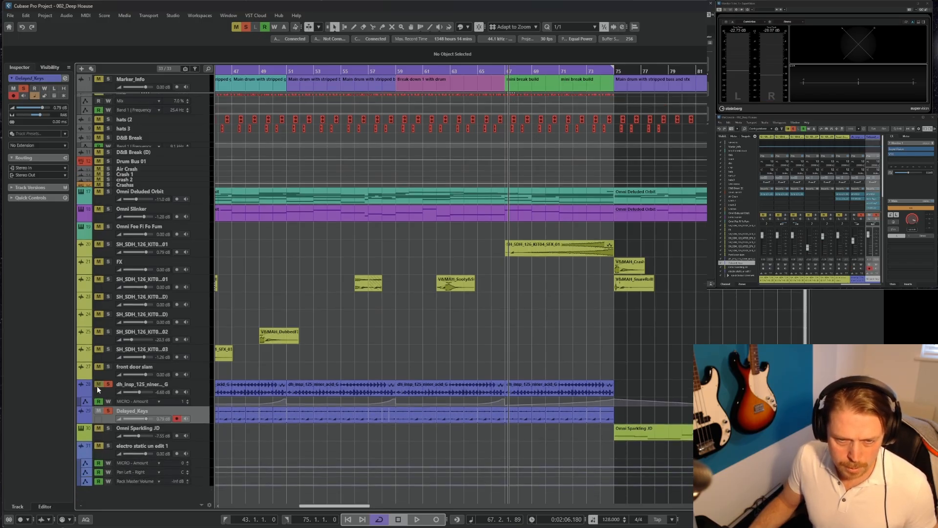
Step: Audition the soloed Delayed_Keys part from bar 67 around the cycle to bar 43, and stop playback
key(space)
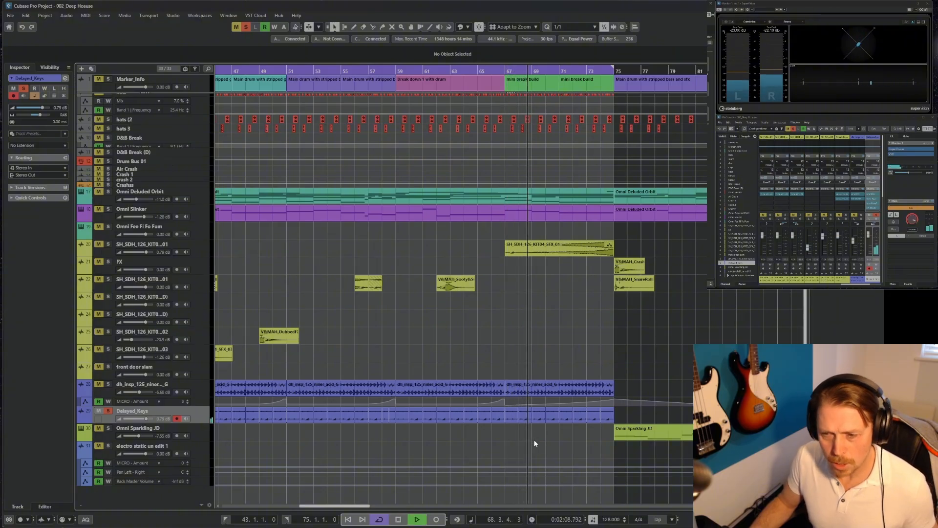
key(h)
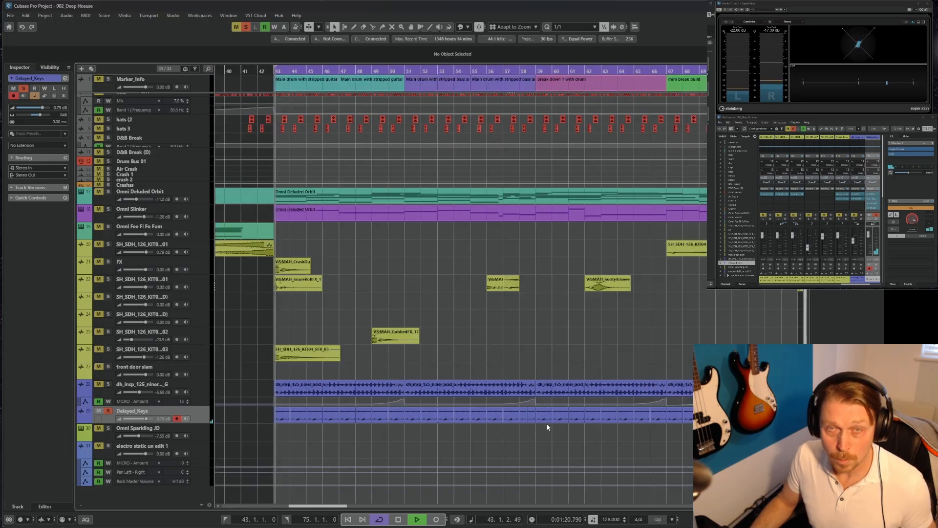
key(space)
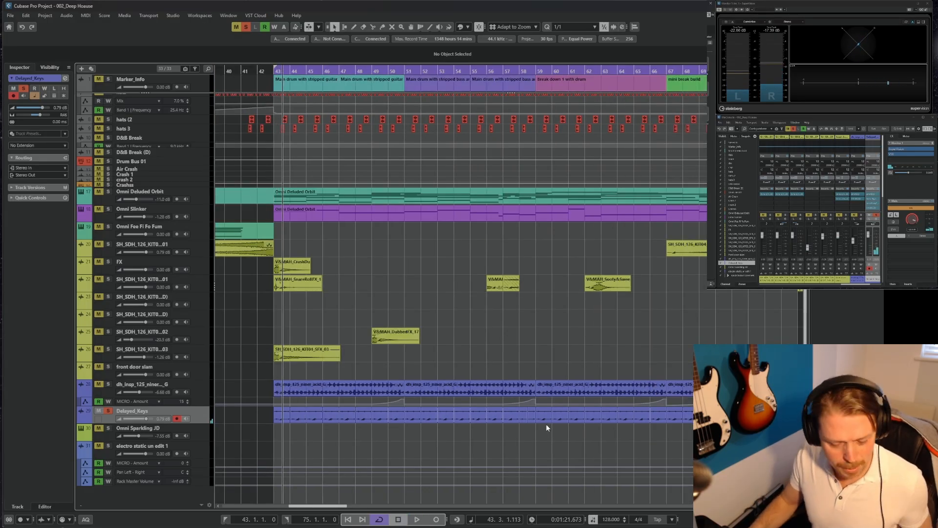
key(g)
key(g)
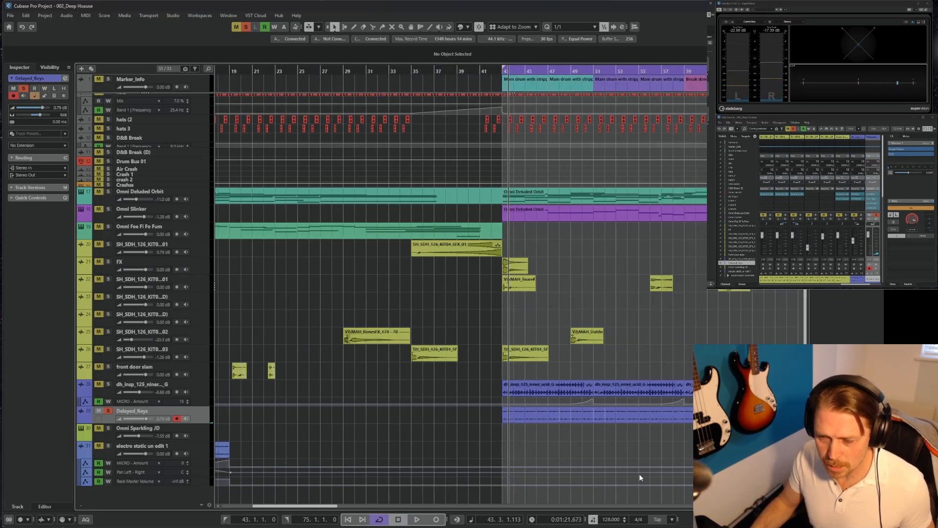
Step: Inspect the Pitch Shift offline processing of the Delayed_Keys events at bars 52 and 74, and close the processing window
drag(311, 507, 349, 507)
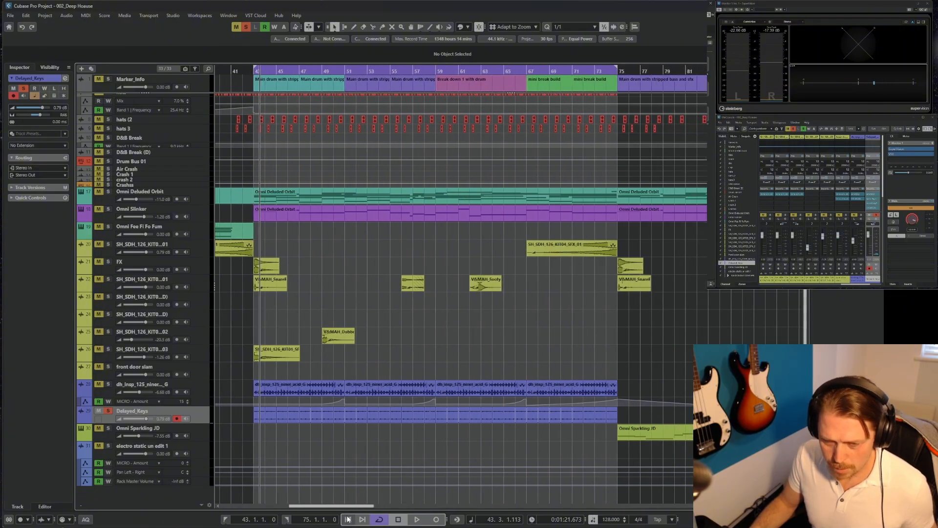
click(361, 419)
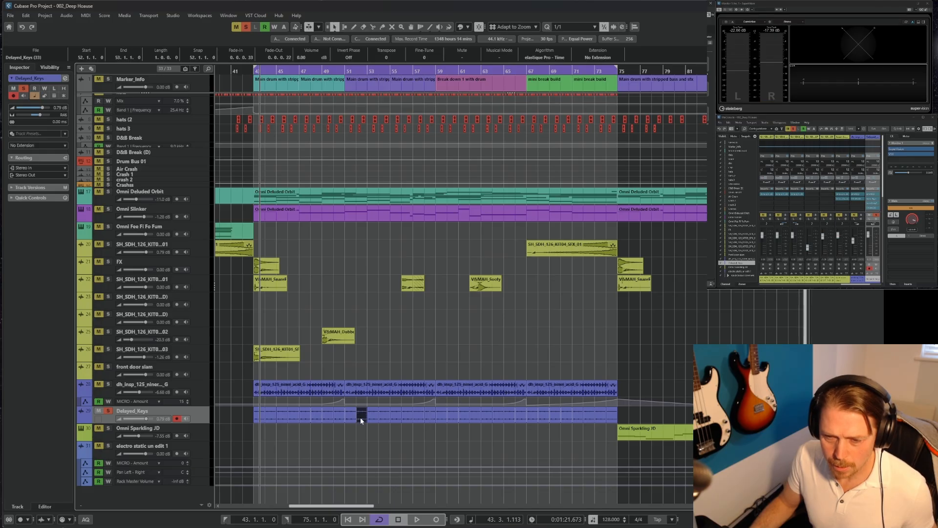
right_click(362, 420)
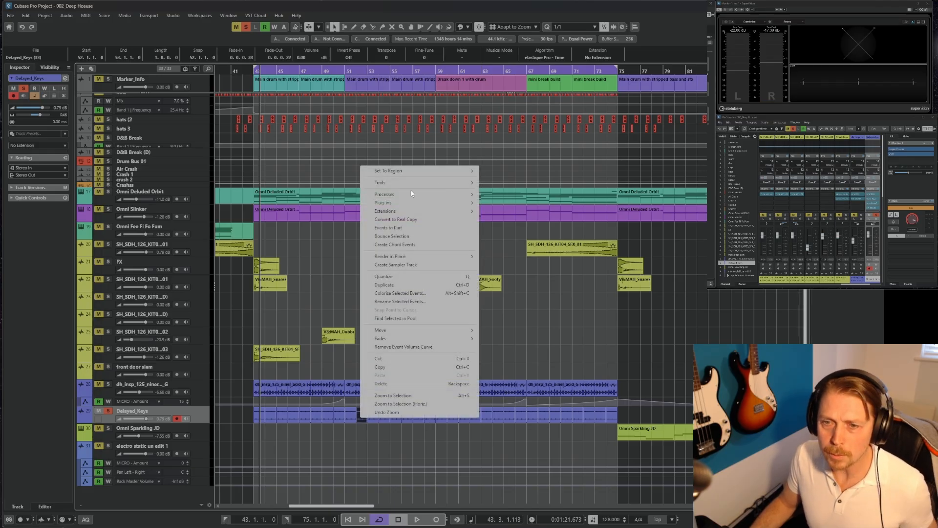
mouse_move(410, 196)
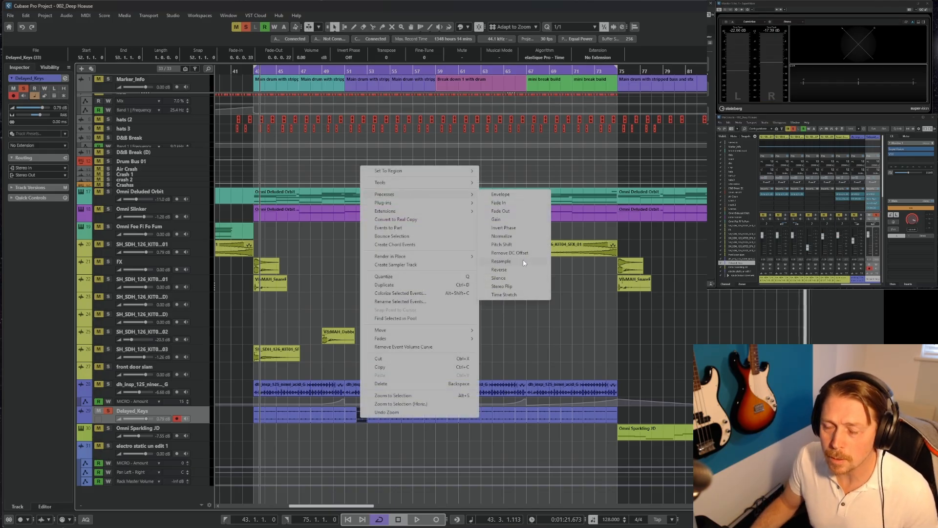
click(518, 246)
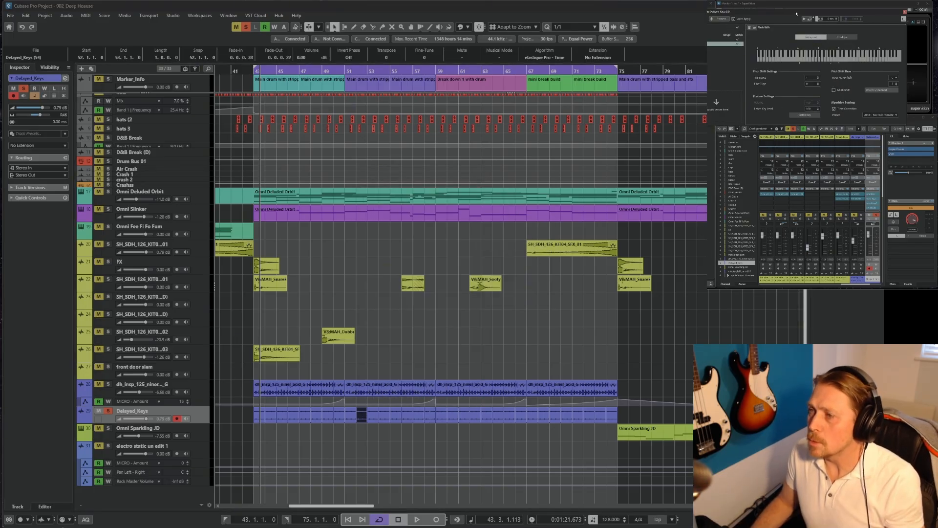
drag(792, 15, 430, 107)
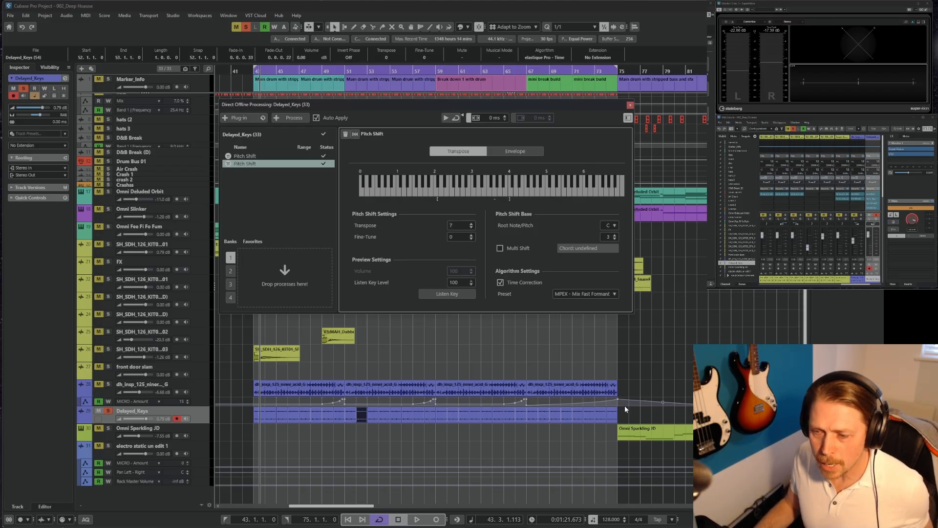
click(614, 416)
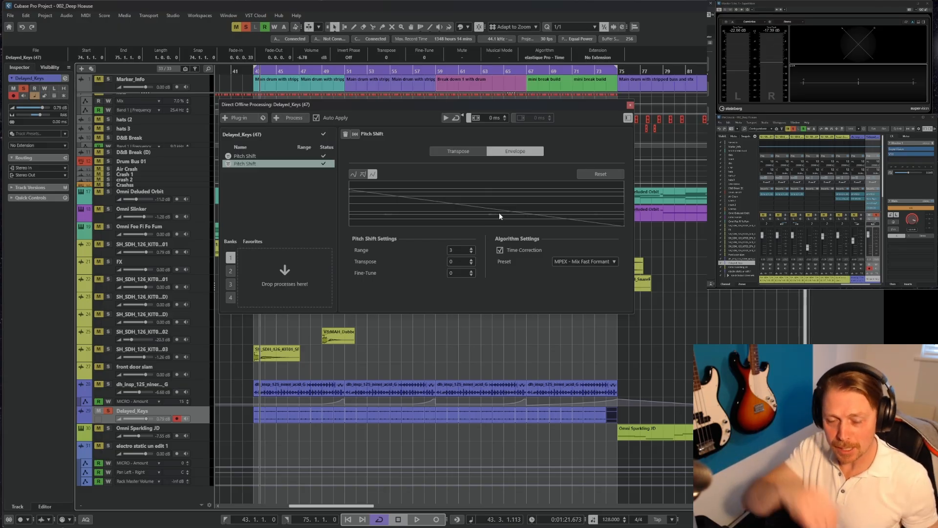
click(631, 105)
Step: Audition the end of the Delayed_Keys part from about bar 73 around the cycle to bar 43, stop playback and clear the selection
click(595, 71)
key(space)
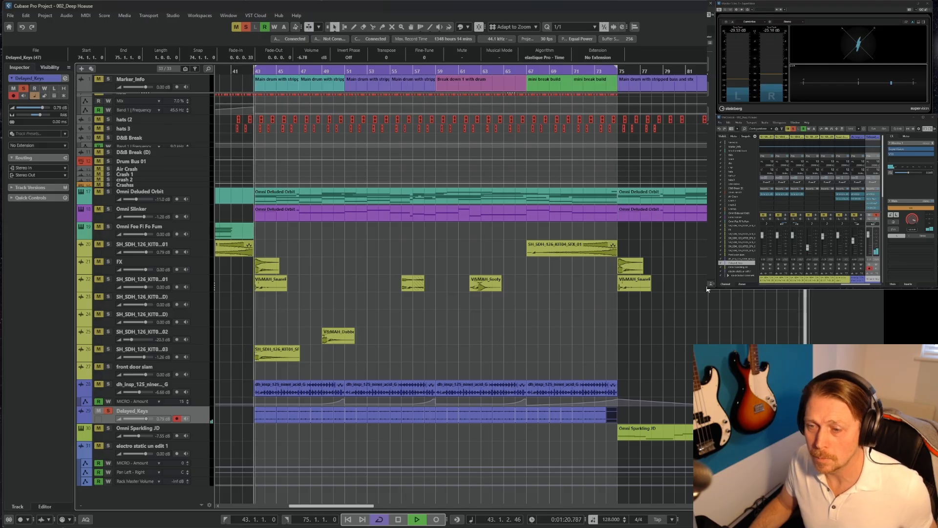
key(space)
click(721, 294)
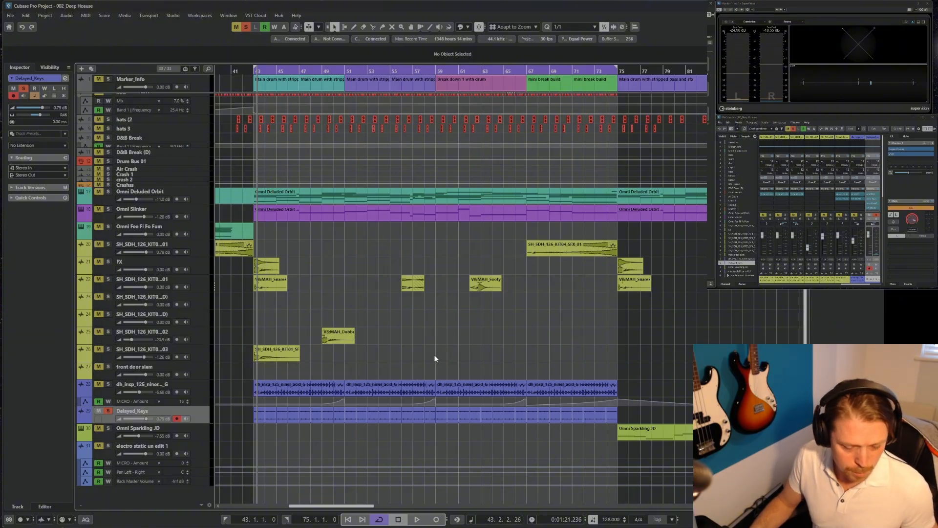
Step: Show the wider arrangement, and unmute and solo the electro static un edit 1 track alongside Delayed_Keys
key(g)
key(g)
key(g)
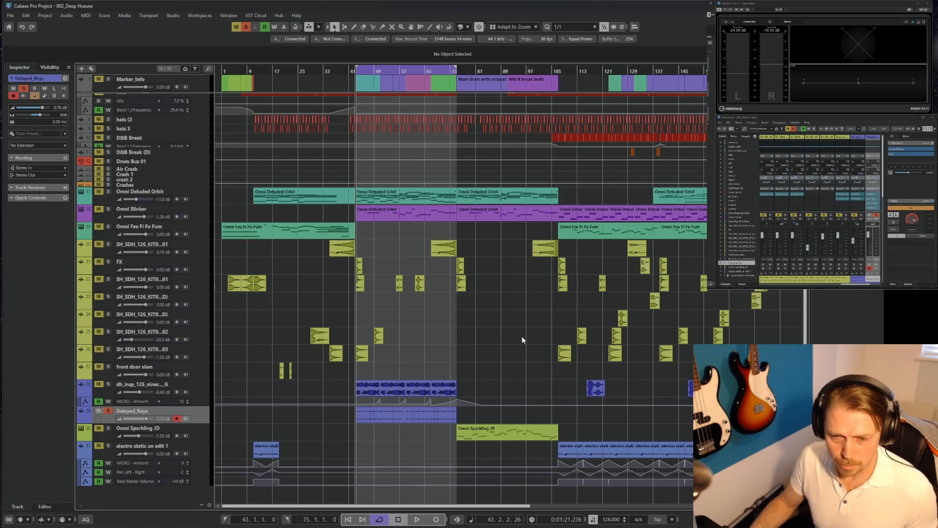
click(202, 446)
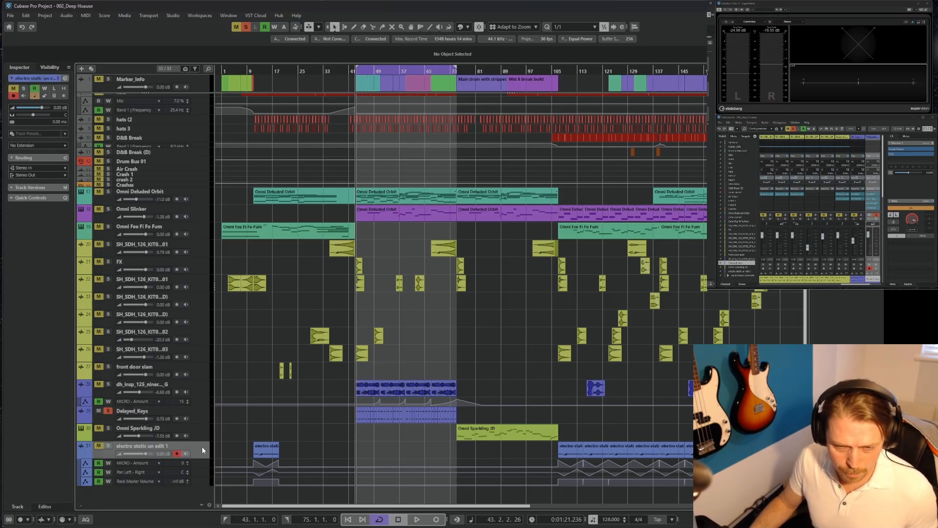
click(97, 446)
click(108, 446)
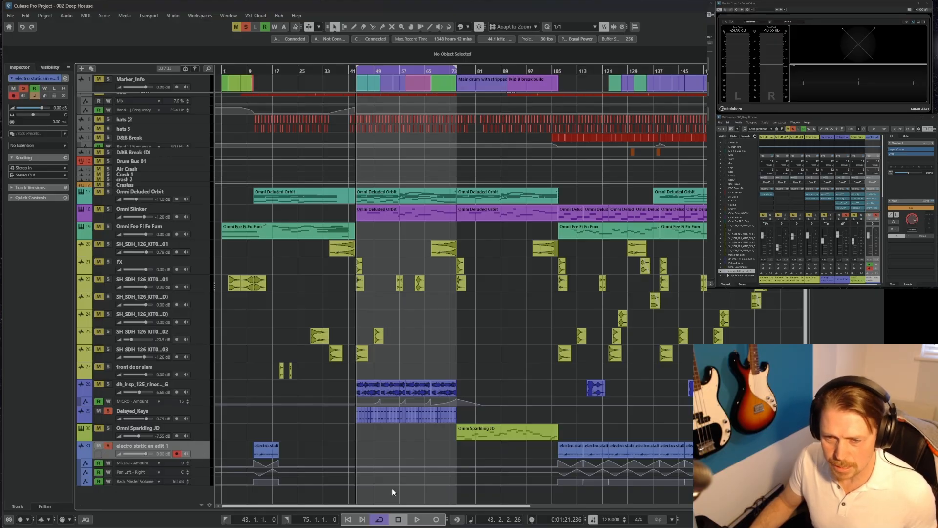
Step: Set the cycle range to the first electro static un edit 1 event, bars 11 to 19, and place the playhead at bar 11
click(262, 446)
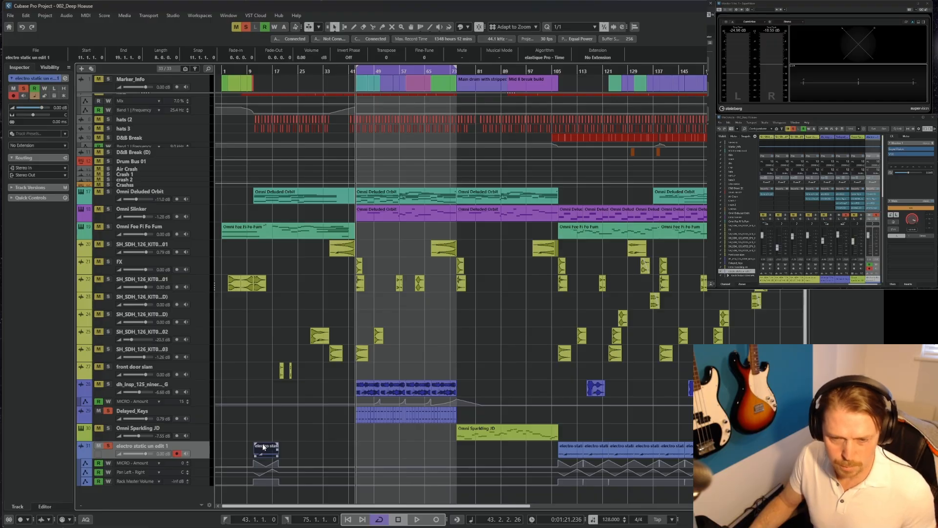
key(p)
key(h)
key(h)
key(h)
key(h)
key(h)
key(h)
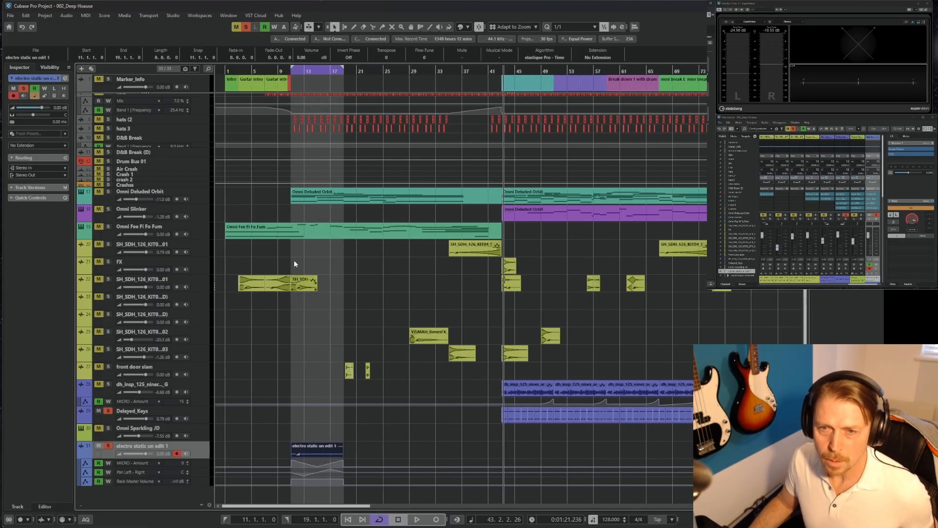
click(325, 72)
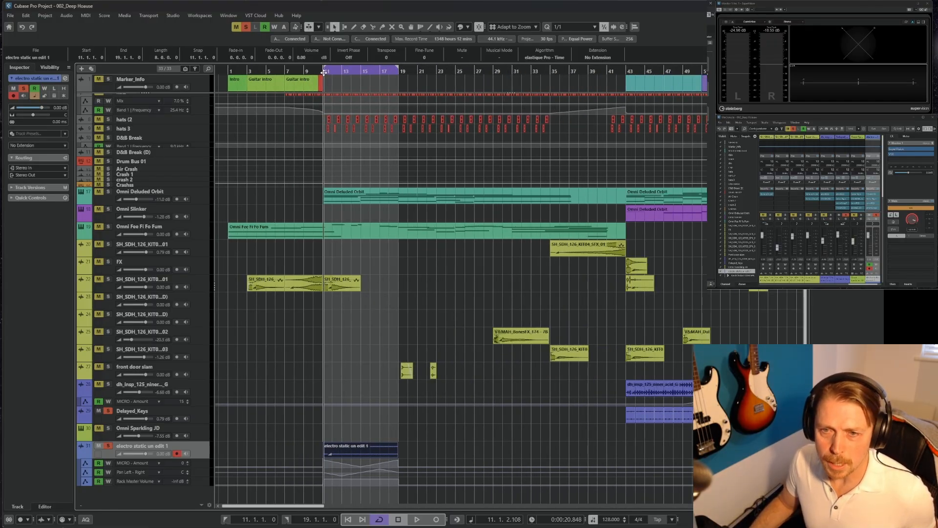
key(h)
key(h)
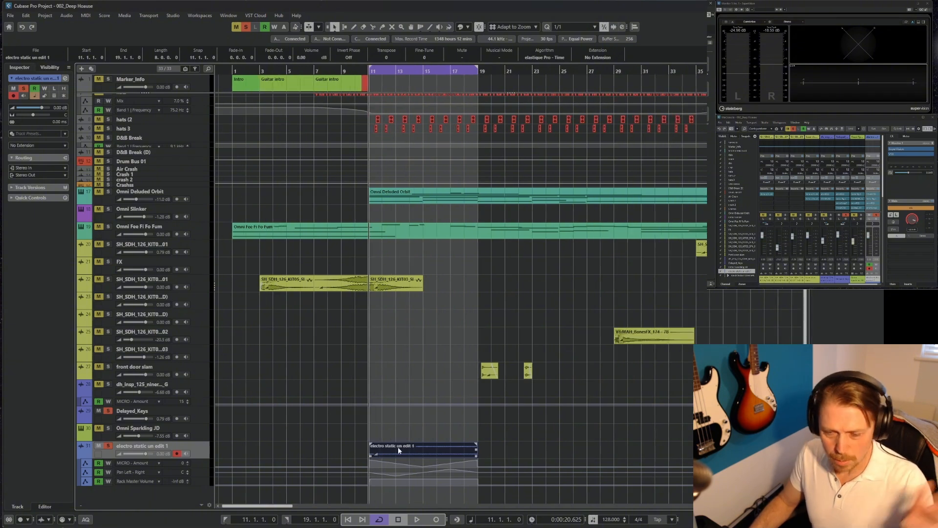
Step: Enlarge the electro static track's MICRO - Amount, Pan Left - Right and Rack Master Volume automation lanes together
click(203, 463)
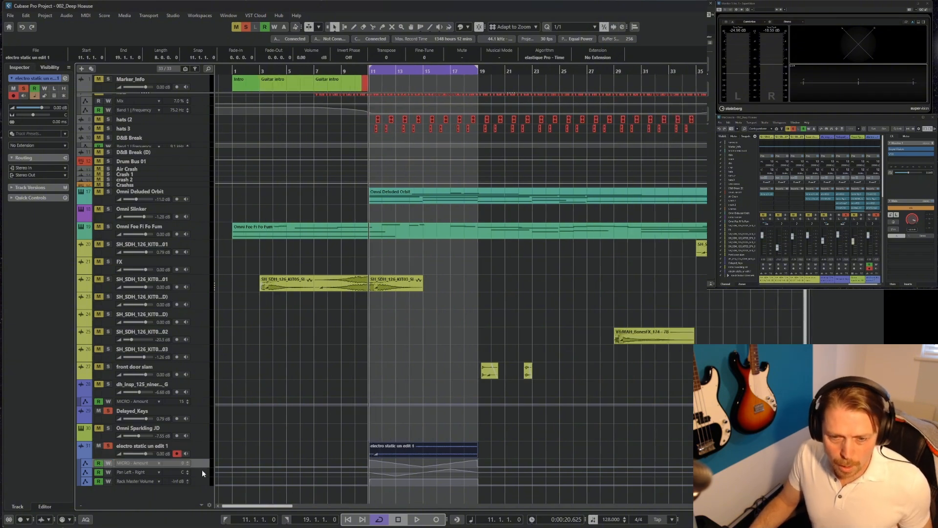
shift+click(204, 482)
drag(202, 475, 205, 489)
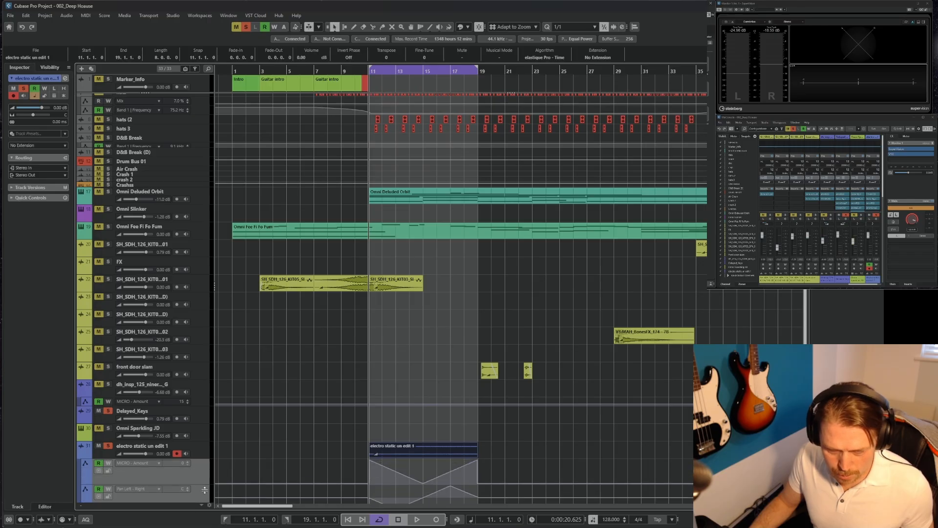
scroll(275, 418, down, 3)
Step: Select the electro static un edit 1 track, audition it from bar 11 to about bar 16, and stop playback
click(200, 398)
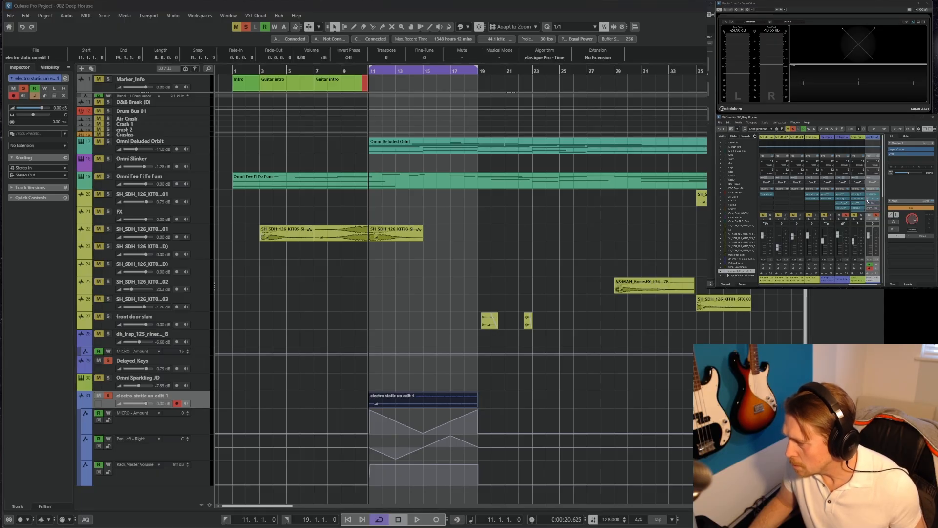
key(space)
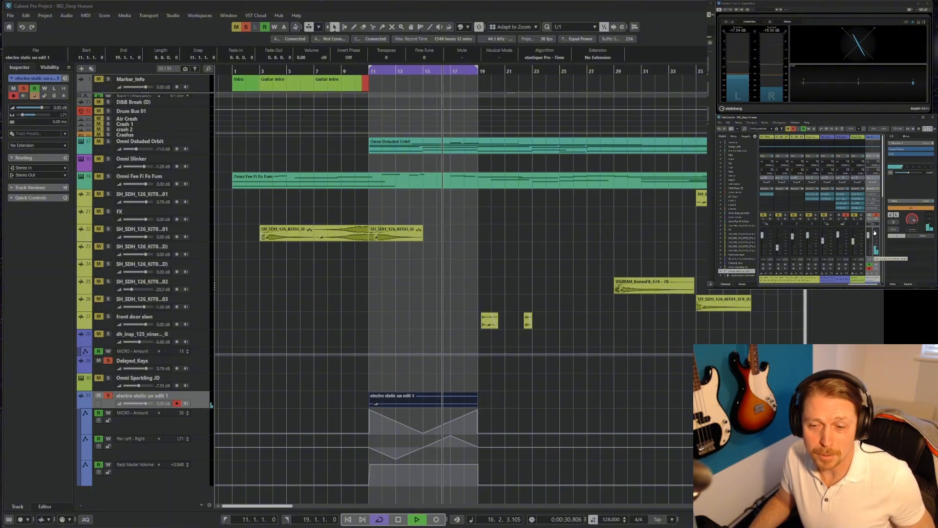
key(space)
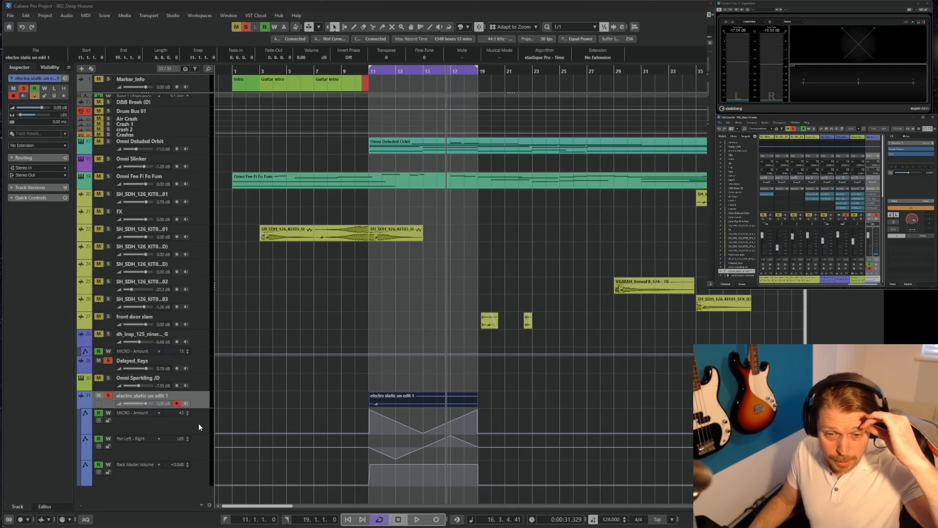
Step: Make the Pan Left - Right automation lane taller and select its automation point at bar 13
click(199, 441)
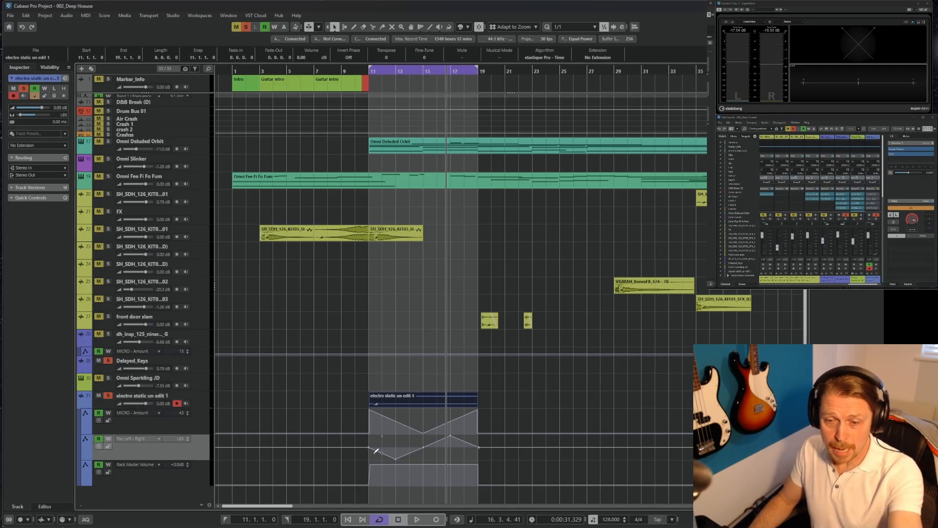
drag(200, 460, 201, 464)
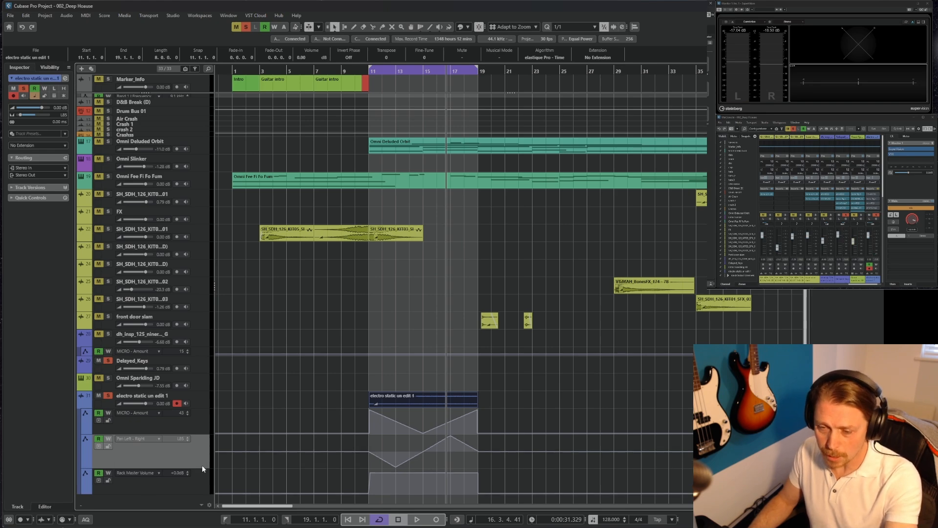
scroll(368, 395, down, 1)
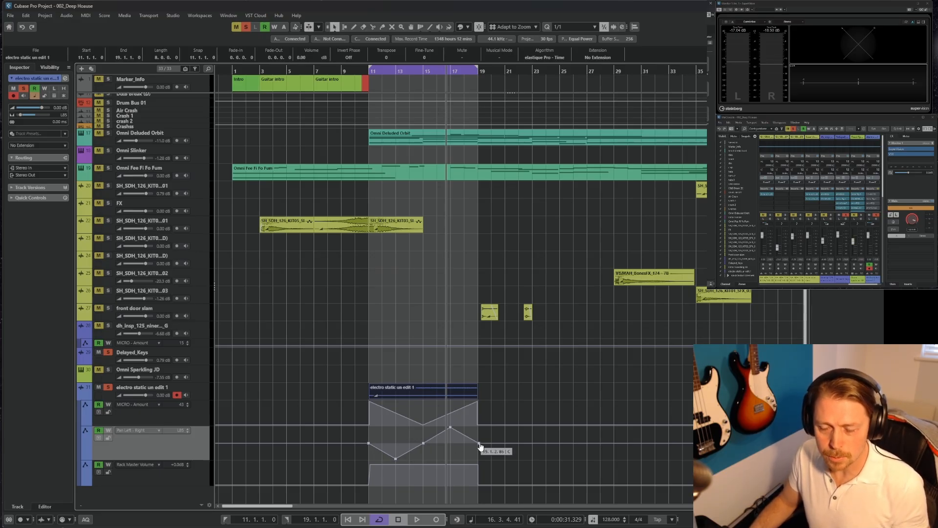
click(396, 459)
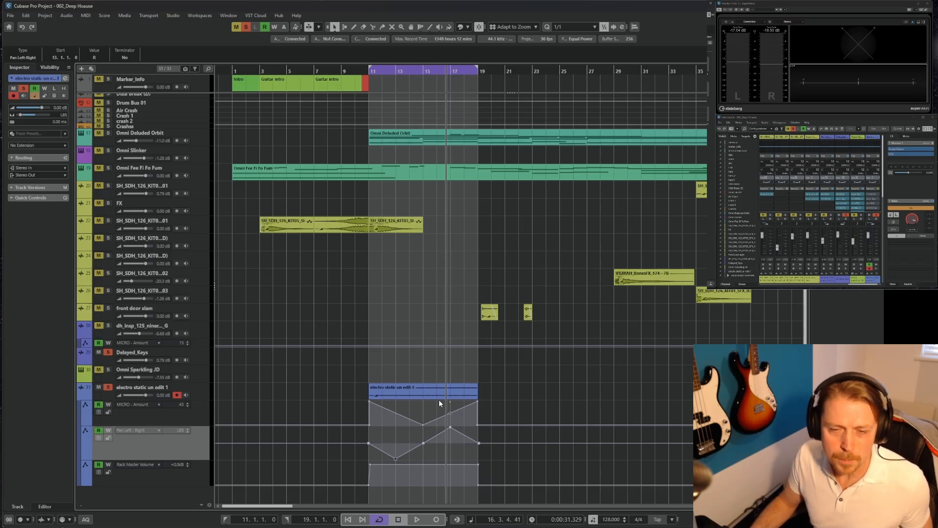
Step: Select the MICRO - Amount automation lane and briefly audition the electro static part from bar 11 to bar 12
click(205, 419)
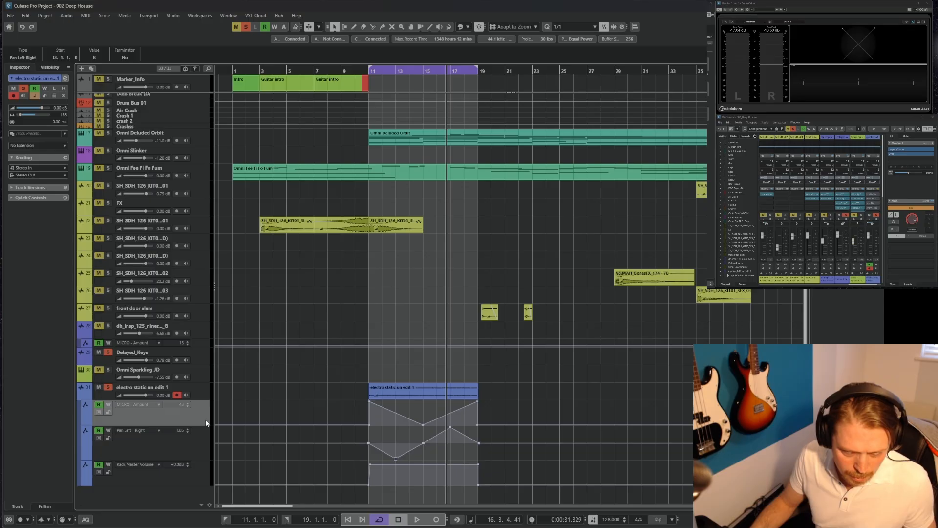
click(867, 194)
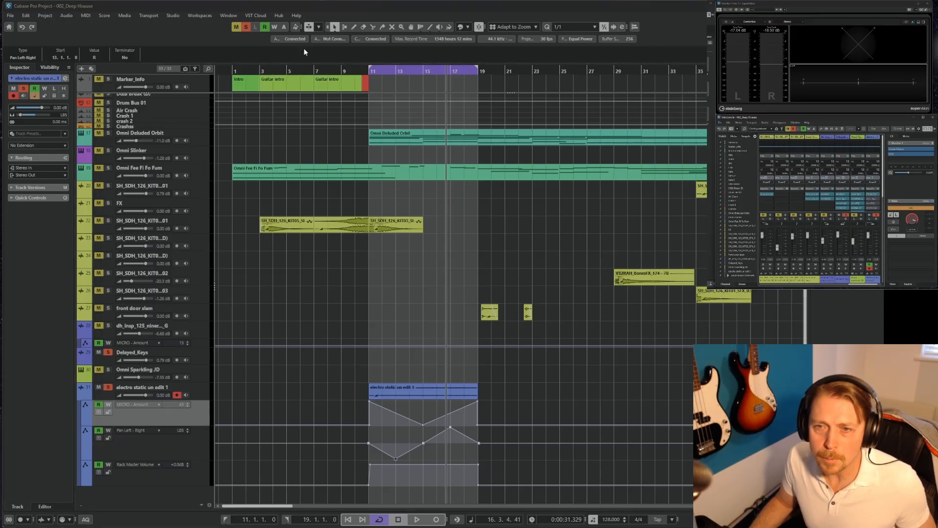
click(364, 73)
key(space)
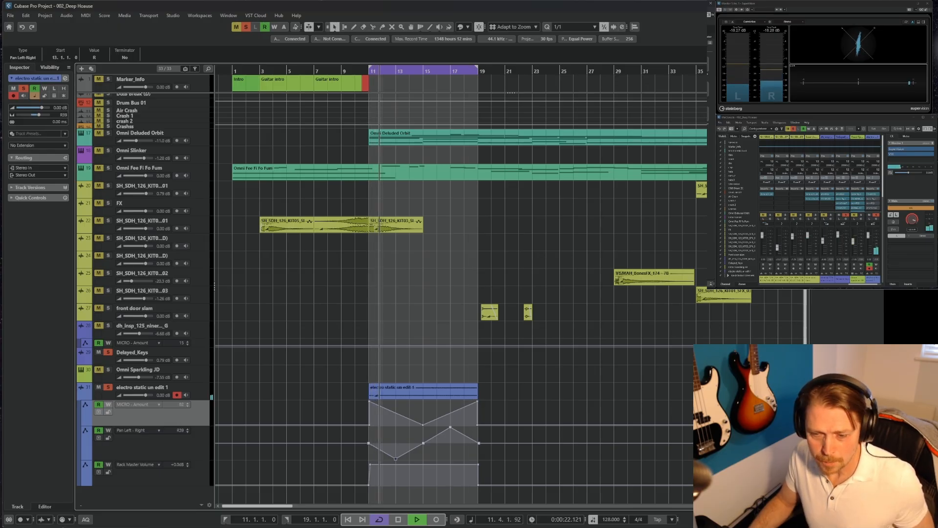
click(400, 521)
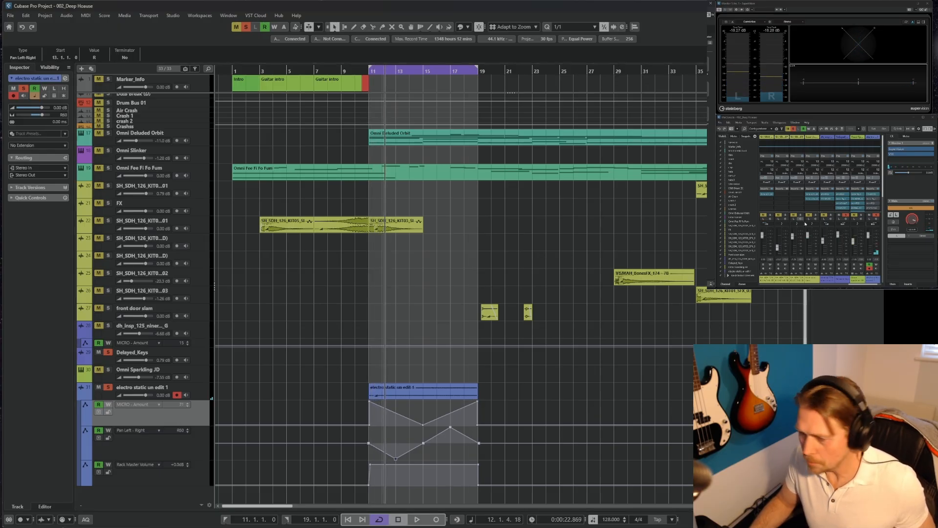
Step: Open the electro static track's Guitar Rig 6 insert to examine its effect rack, and close it again
click(873, 199)
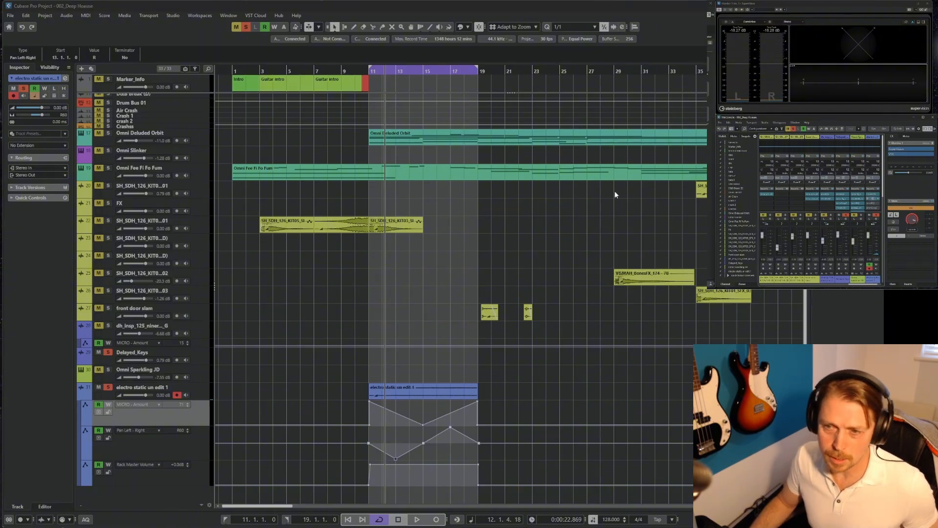
drag(632, 124, 424, 85)
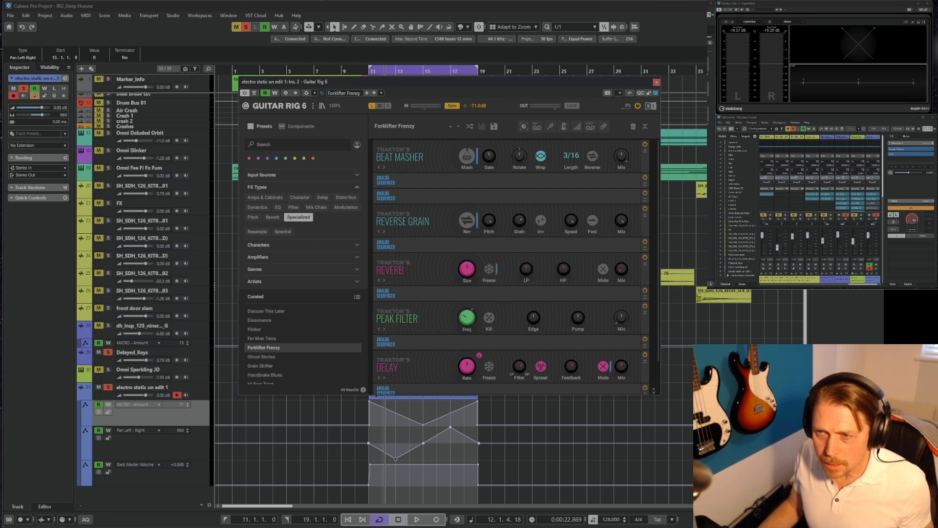
click(657, 82)
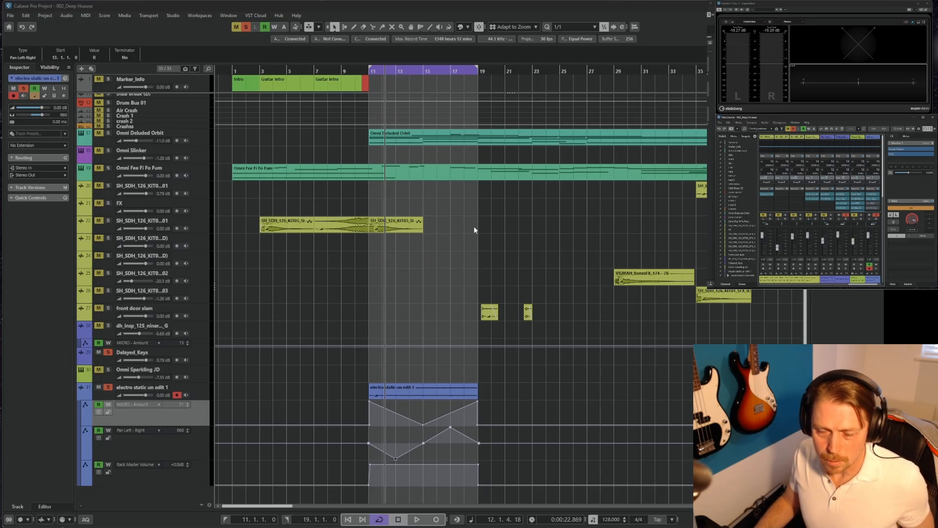
Step: Play the electro static part from bar 11 in the cycle and examine its smart:EQ 3 insert during playback, closing the plug-in
click(369, 73)
key(space)
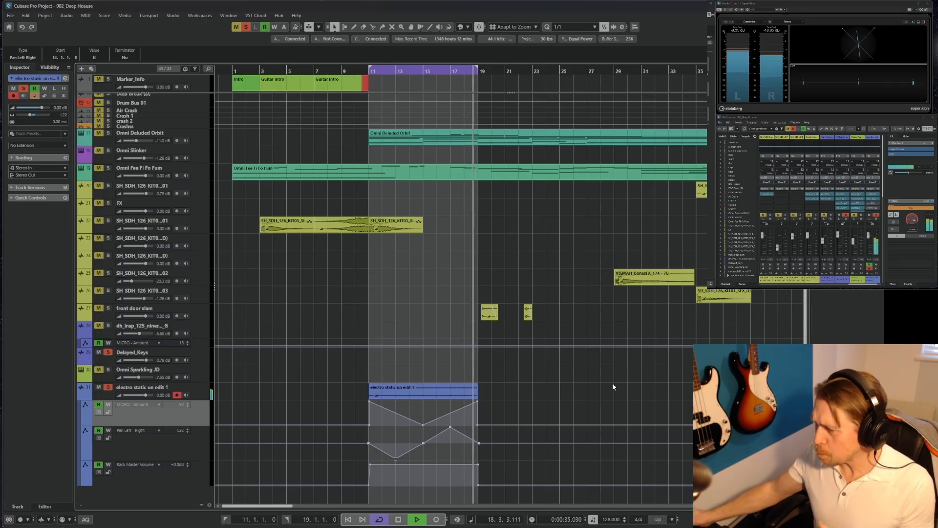
click(873, 204)
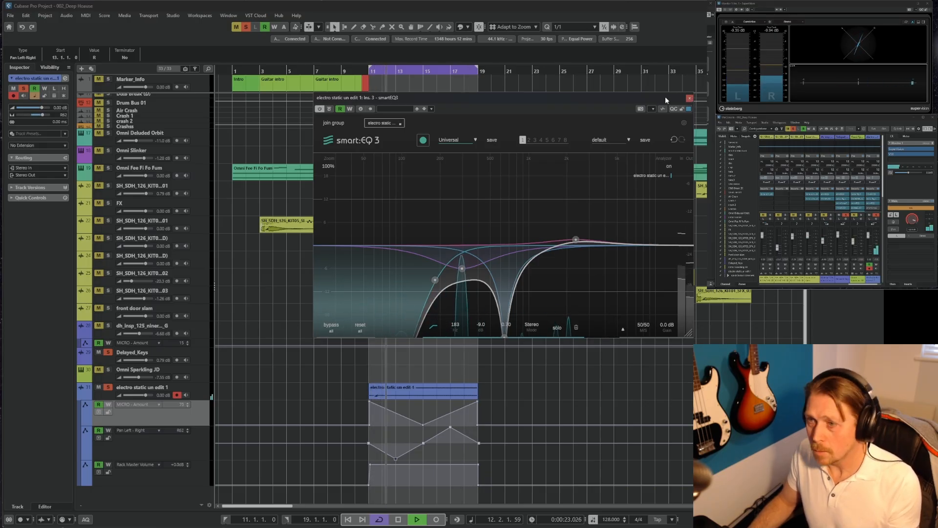
click(690, 97)
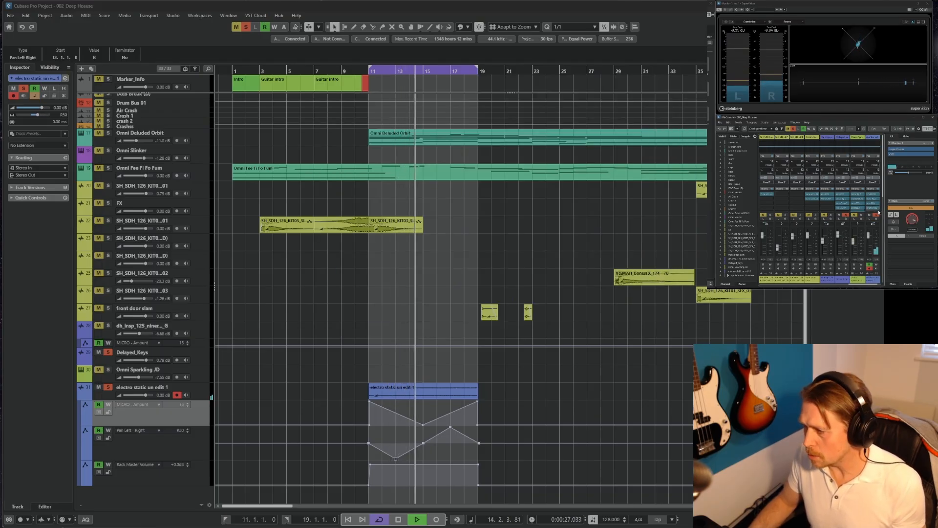
Step: Stop playback and resize the electro static track's MICRO - Amount, Pan Left - Right and Rack Master Volume automation lanes together to equal height
click(513, 373)
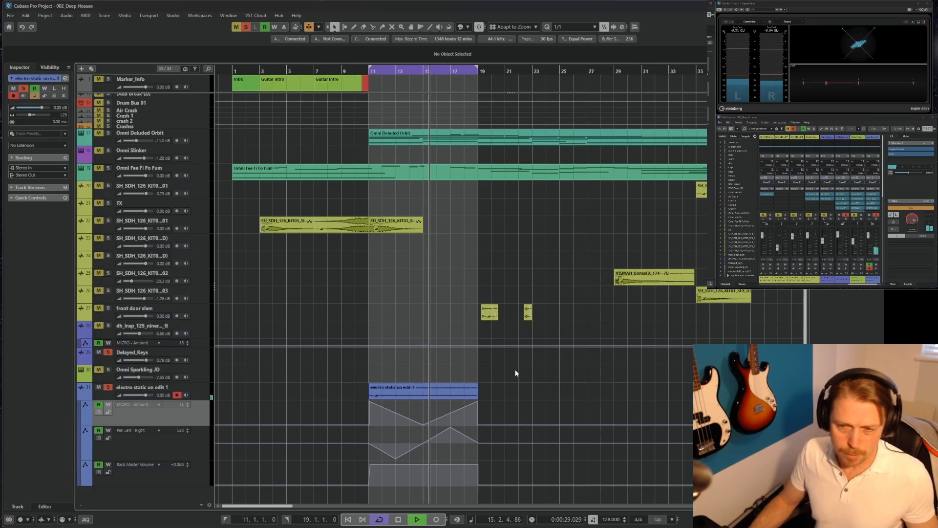
key(g)
key(g)
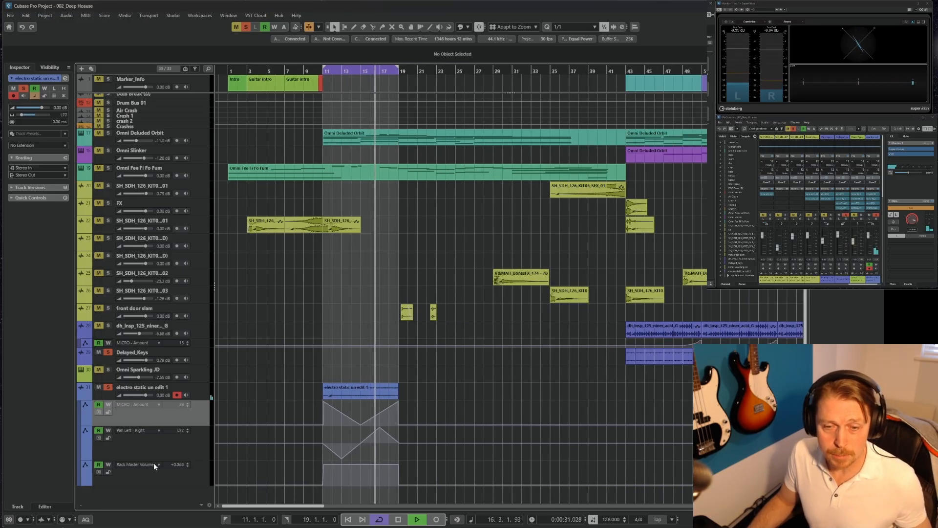
click(198, 475)
shift+click(200, 422)
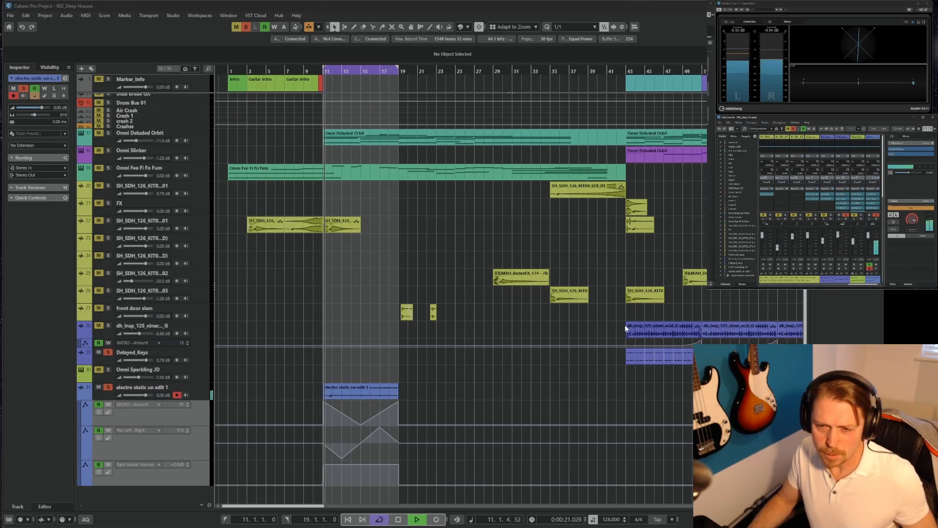
key(space)
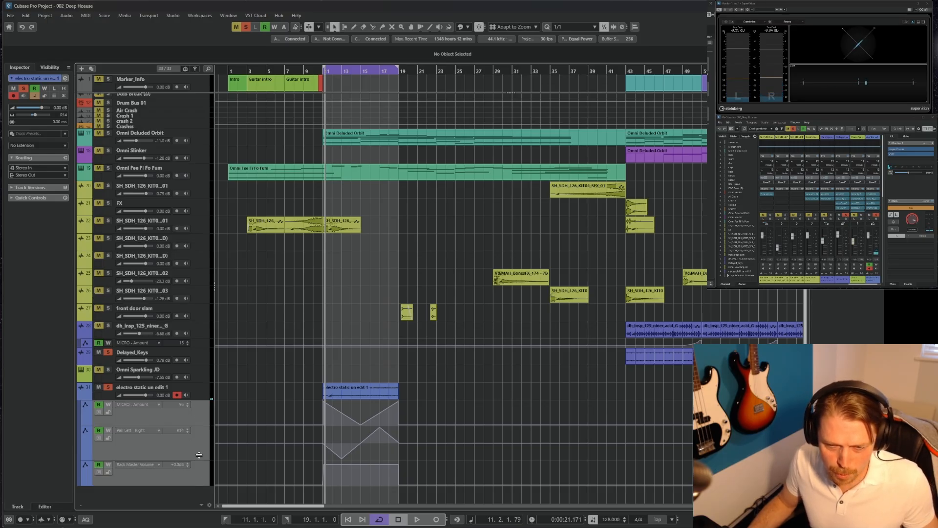
drag(199, 455, 192, 423)
scroll(193, 425, up, 3)
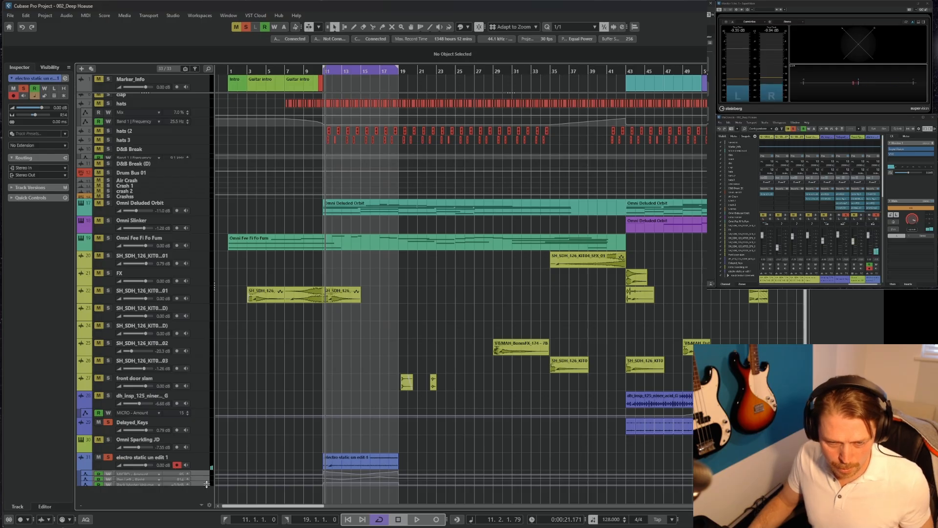
drag(203, 484, 206, 505)
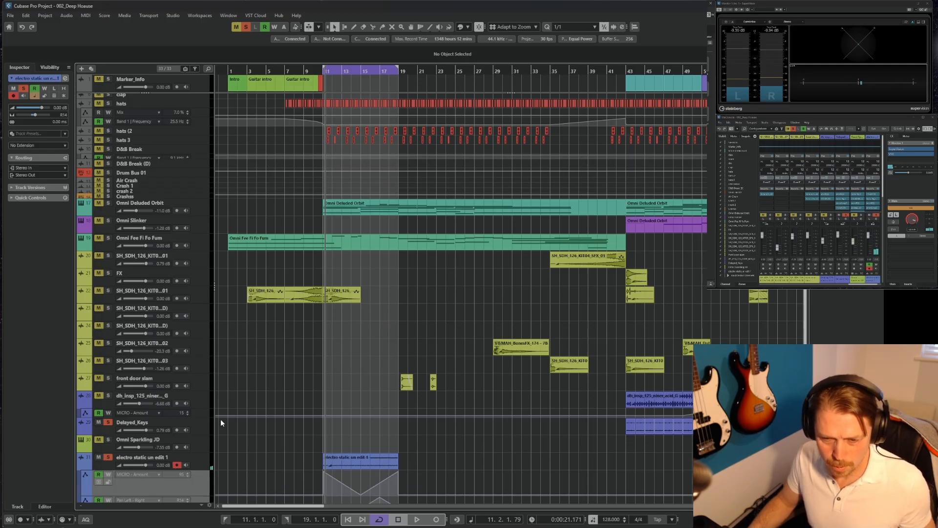
scroll(221, 473, down, 3)
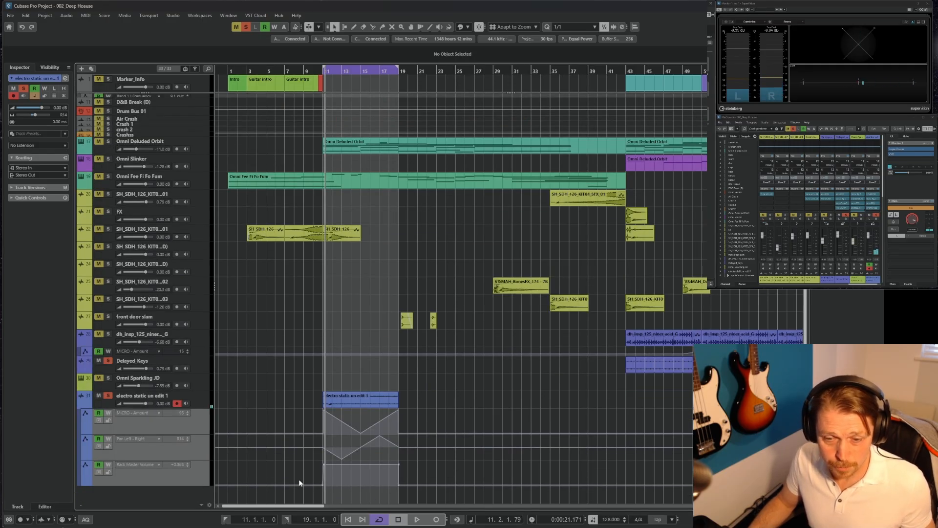
click(190, 482)
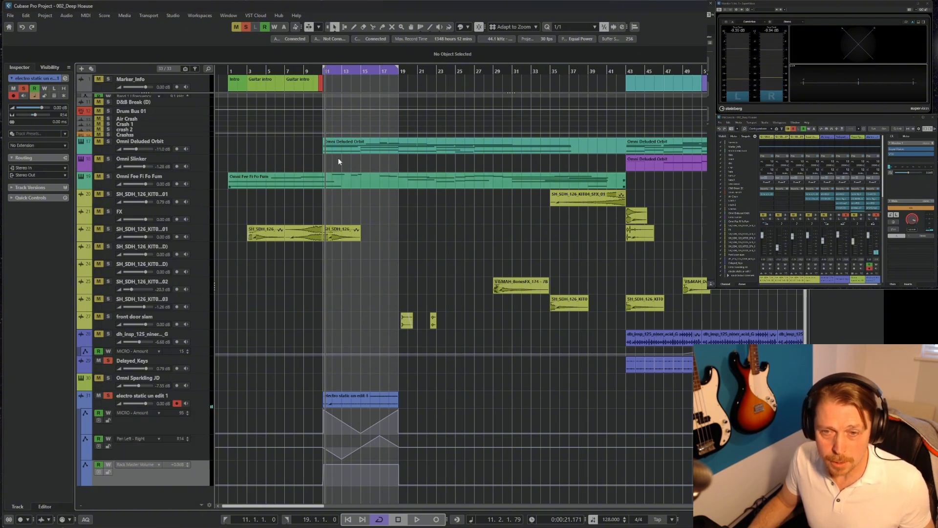
Step: Clear all track solos and place the project cursor at bar 1
drag(283, 69, 289, 77)
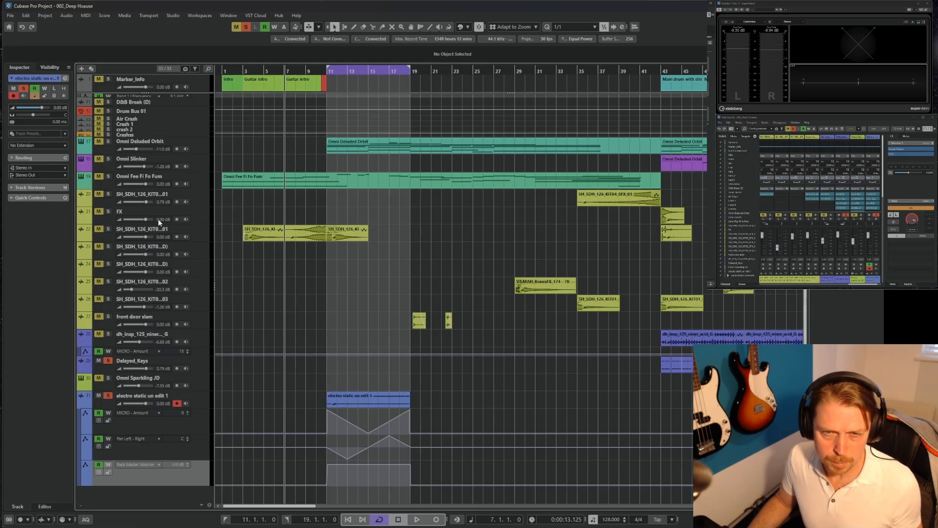
click(247, 28)
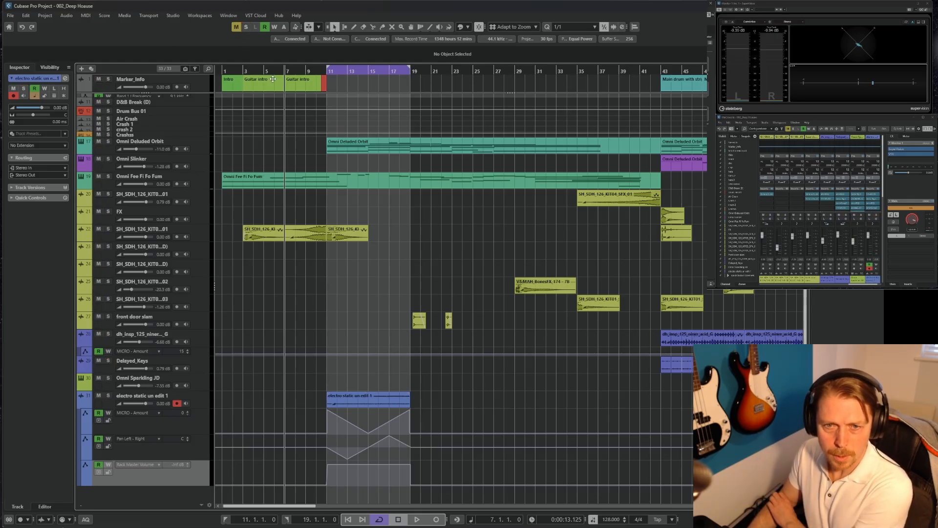
scroll(312, 335, up, 4)
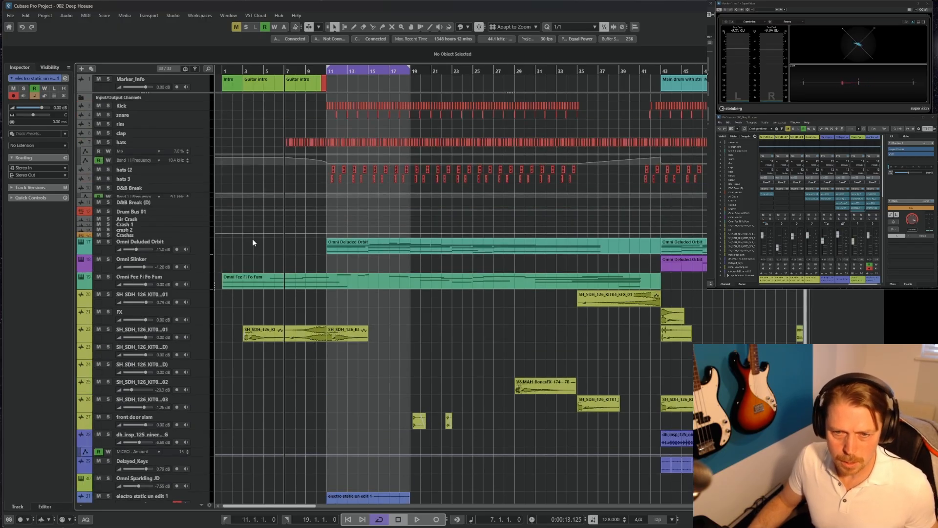
click(223, 73)
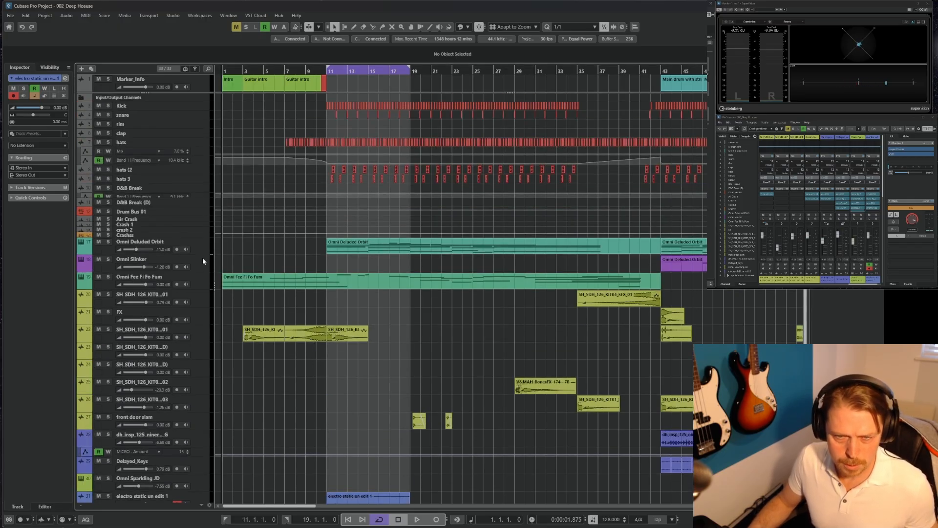
Step: Mute the sample tracks from track 22 down to front door slam, and play the arrangement from bar 1 with the cycle off
click(195, 278)
key(g)
key(g)
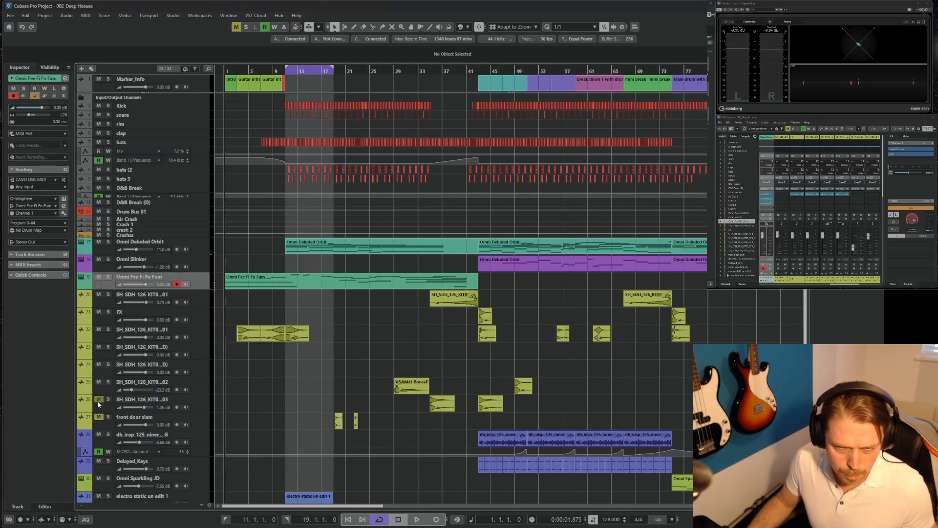
click(98, 364)
click(98, 339)
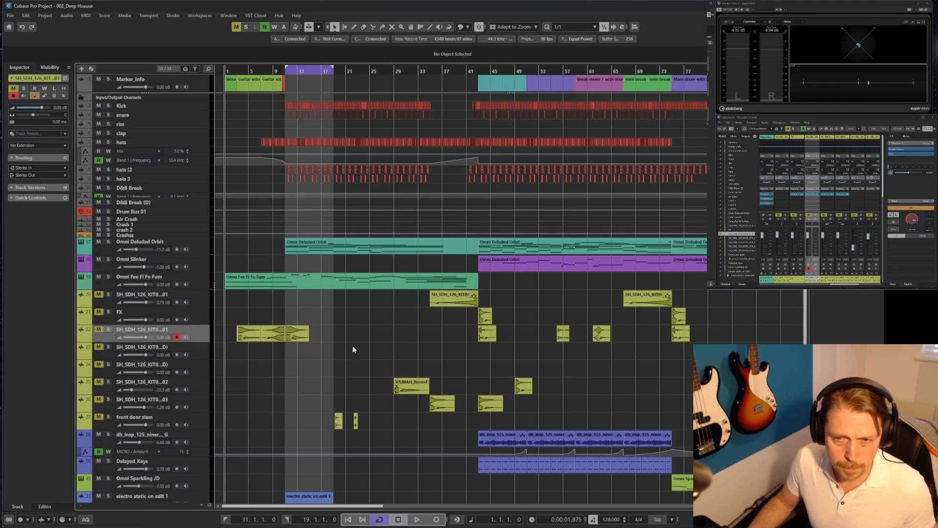
scroll(369, 332, down, 3)
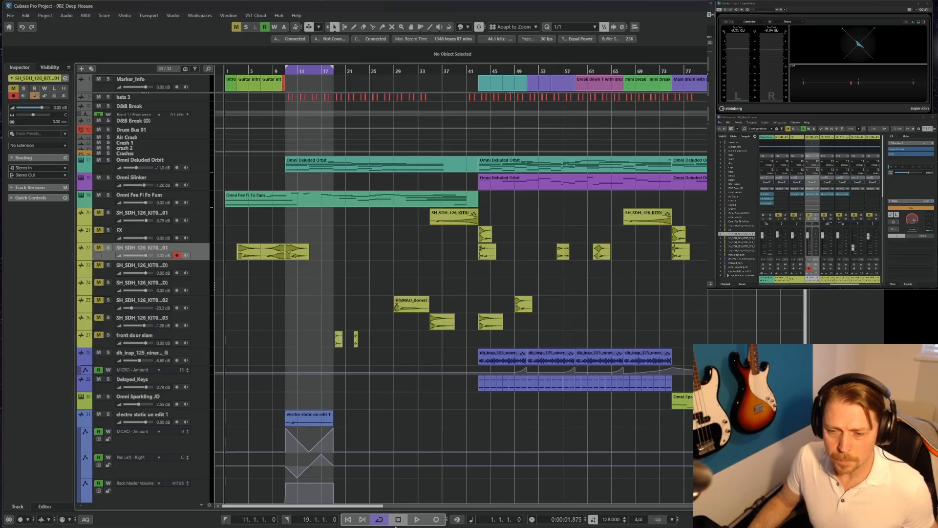
click(383, 521)
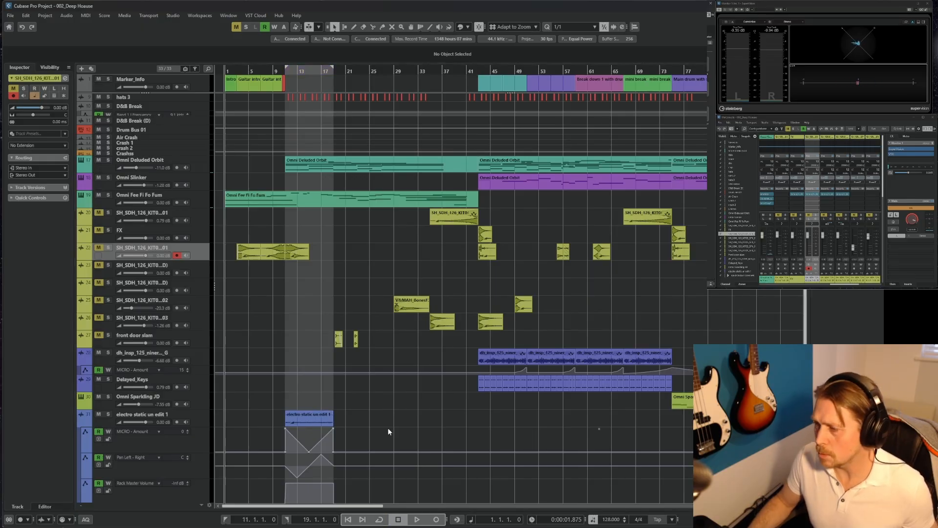
key(space)
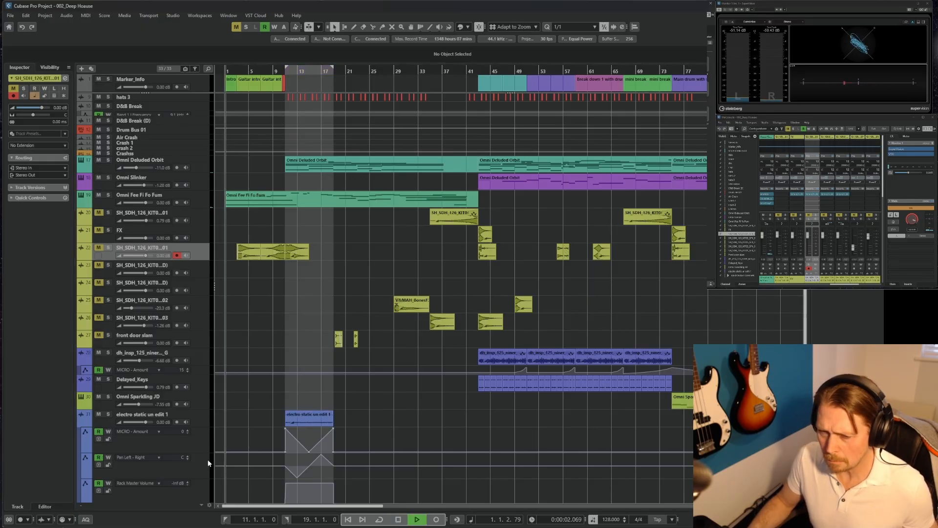
Step: Shrink the electro static track's three automation lanes together to minimum height during playback, and select the Omni Fee Fi Fo Fum track
click(191, 488)
shift+click(197, 440)
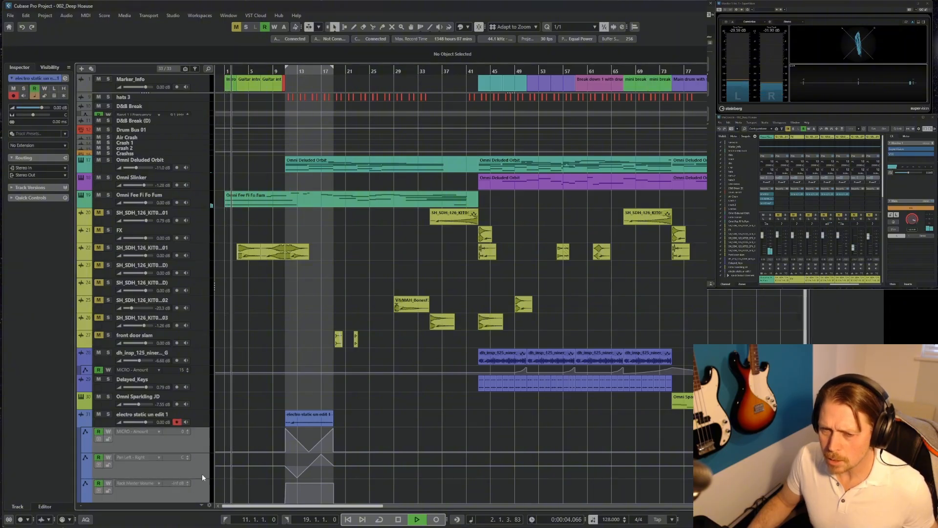
drag(201, 479, 200, 461)
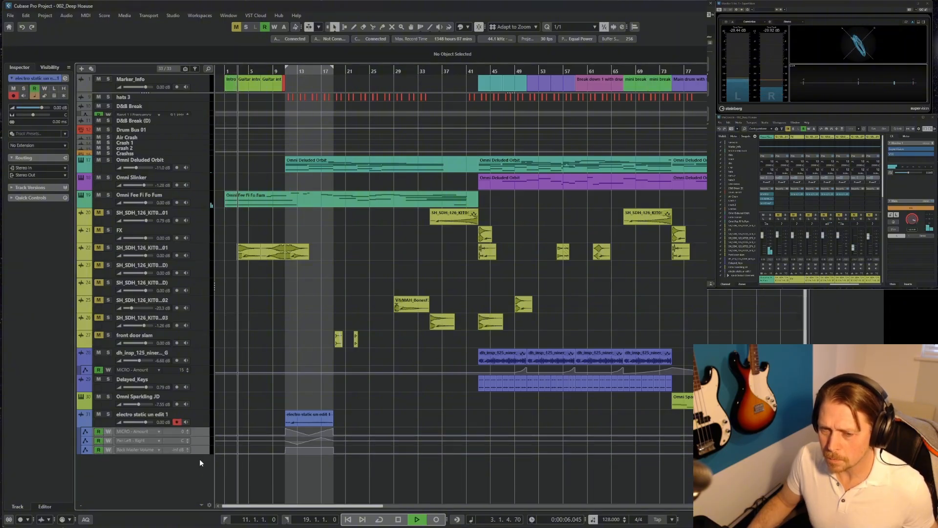
scroll(200, 459, up, 1)
click(206, 454)
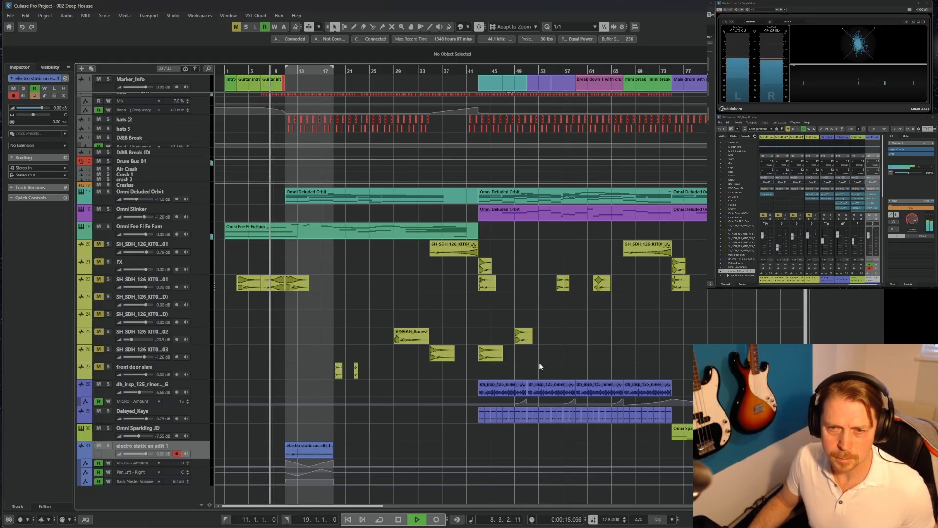
click(199, 235)
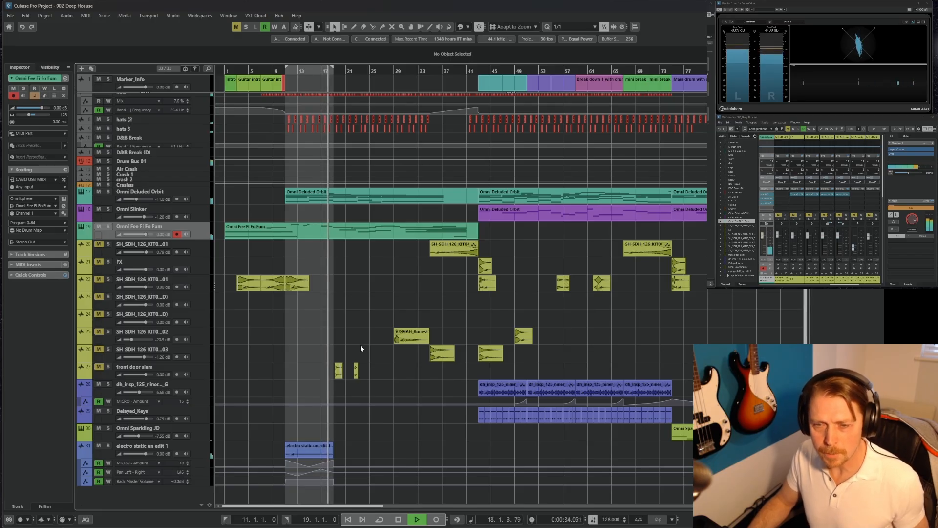
Step: Duplicate the range from bar 11 to 19 across the electro static part and its automation lanes, and stop playback
right_click(358, 308)
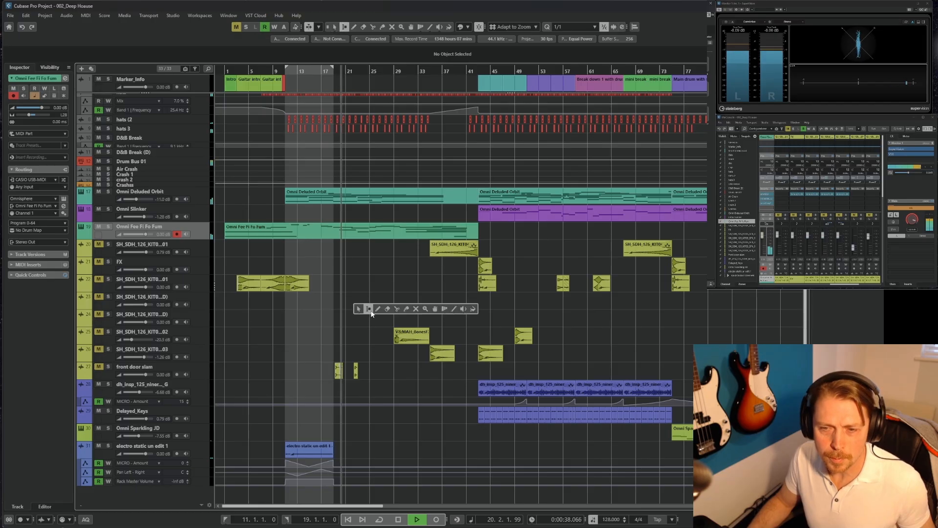
click(367, 309)
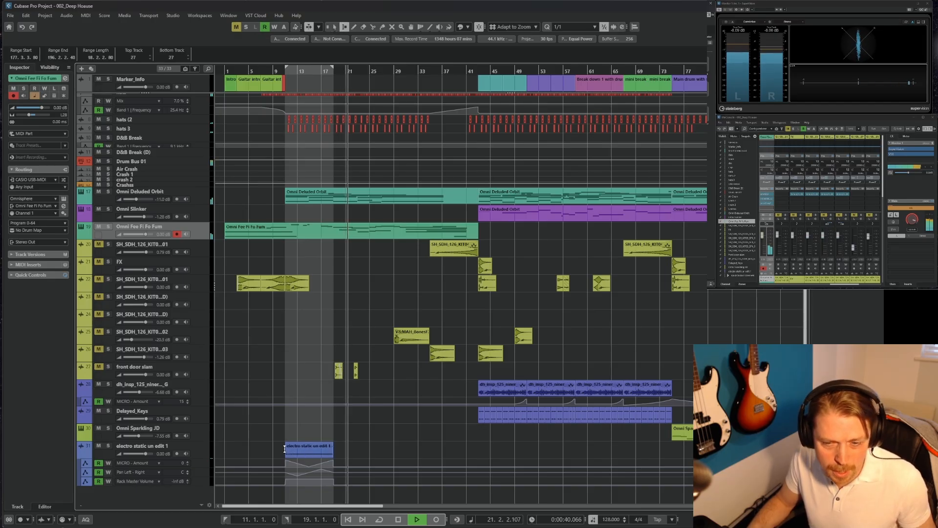
drag(288, 452, 335, 482)
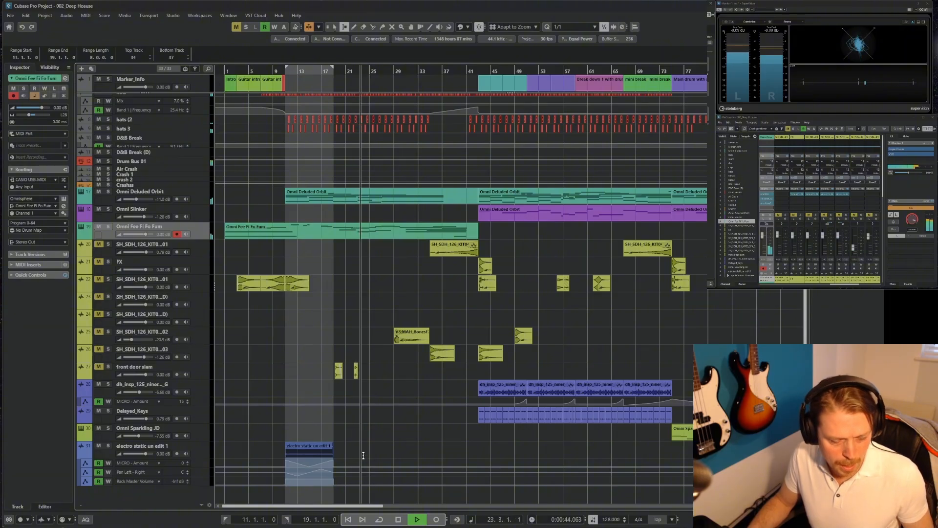
key(ctrl+d)
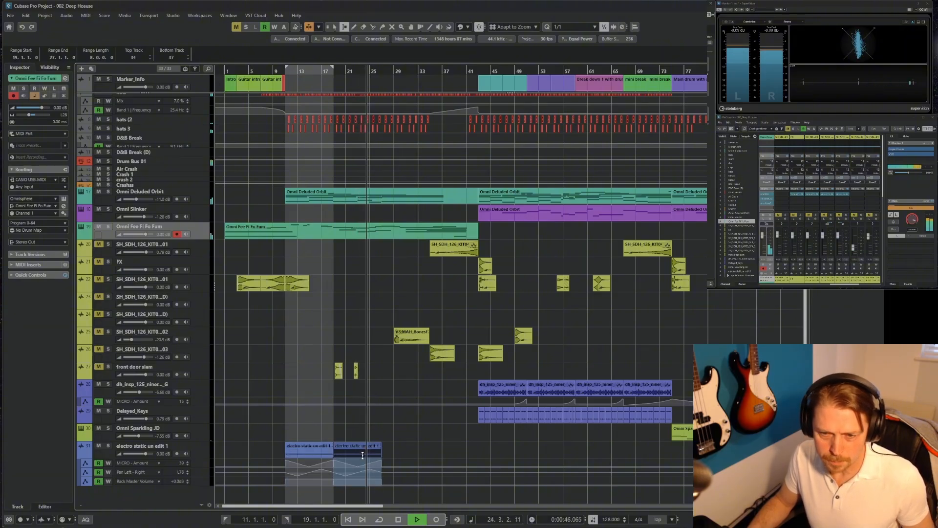
key(1)
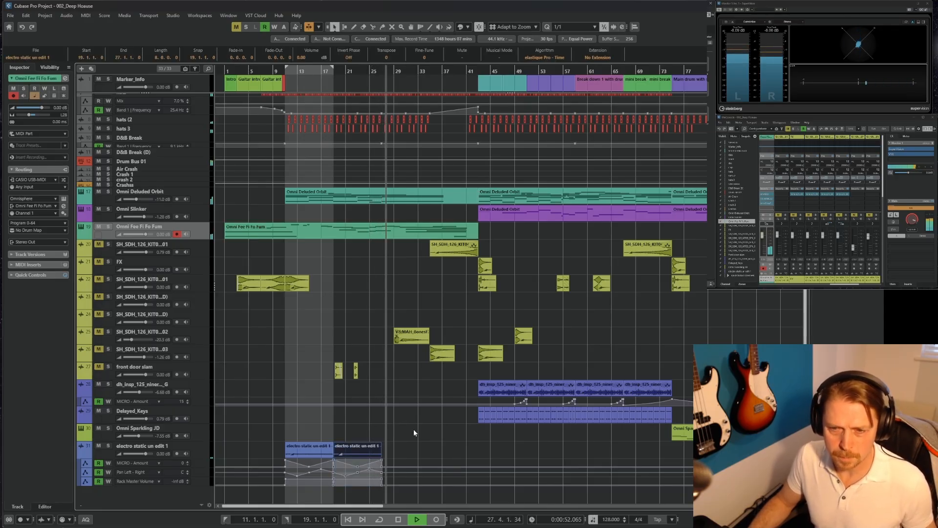
key(space)
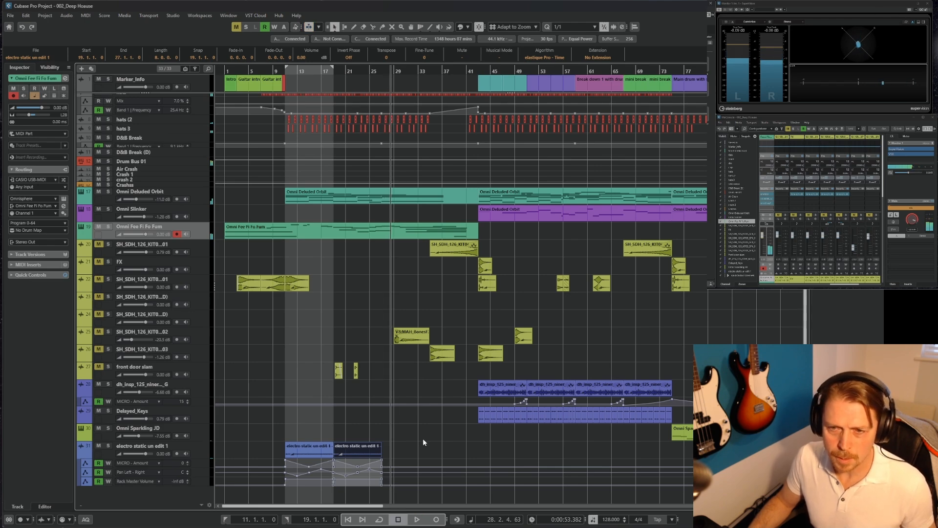
Step: Clear all track mutes and play the full arrangement from bar 1
click(427, 436)
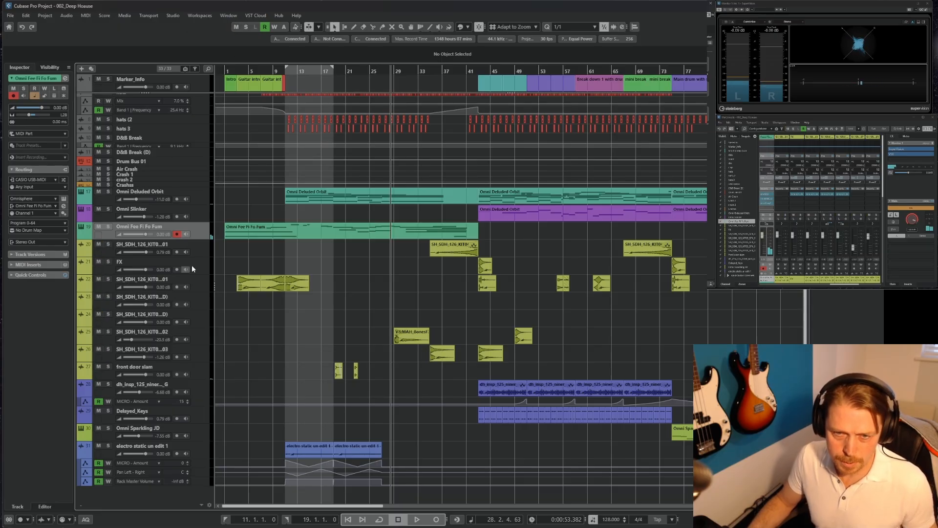
click(202, 248)
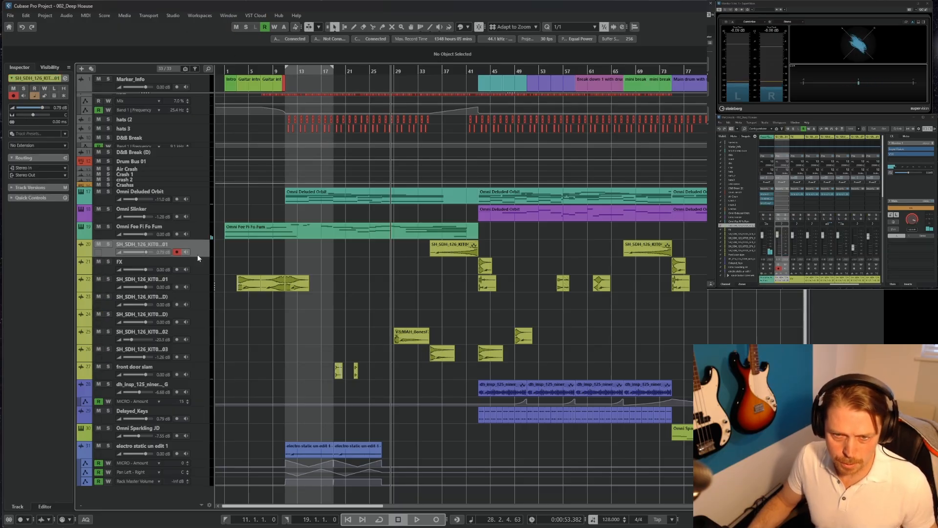
click(227, 71)
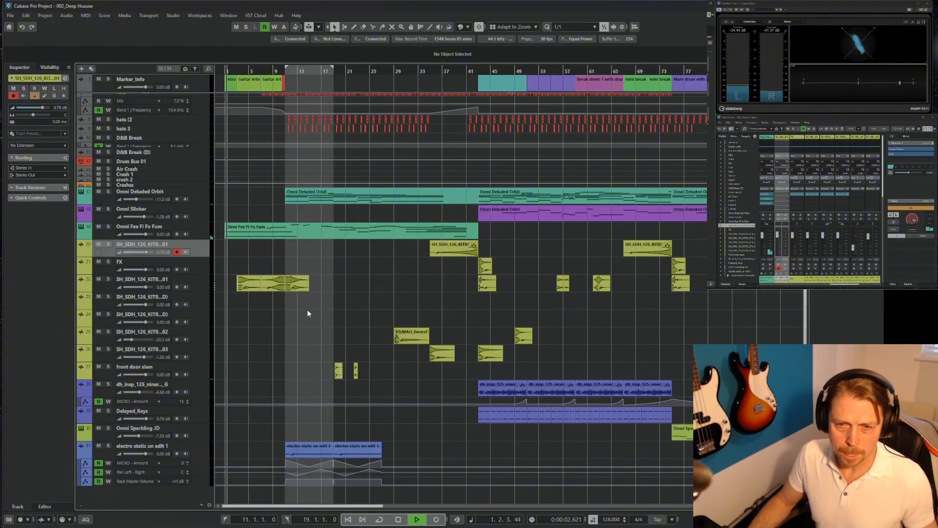
key(h)
key(h)
key(h)
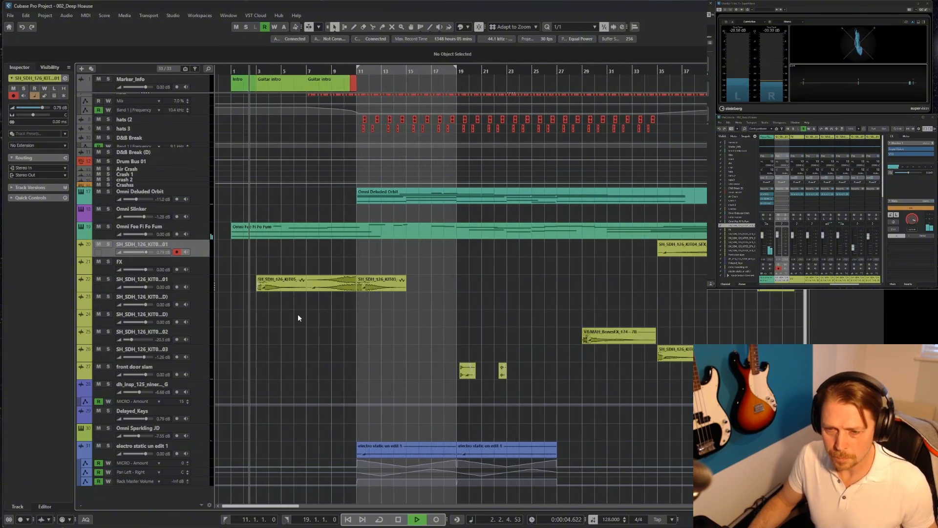
Step: Add a Volume automation lane below Rack Master Volume on the electro static track and make it taller
click(85, 484)
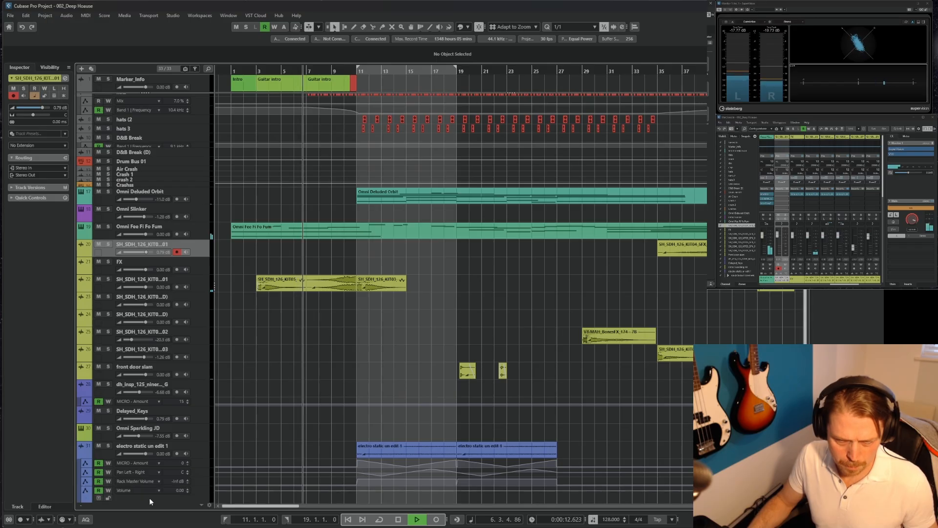
scroll(507, 468, down, 1)
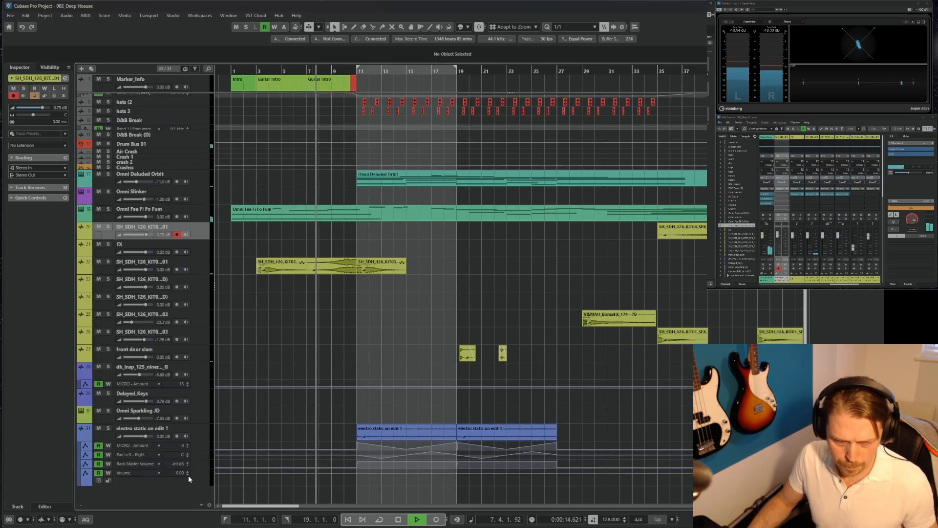
click(200, 487)
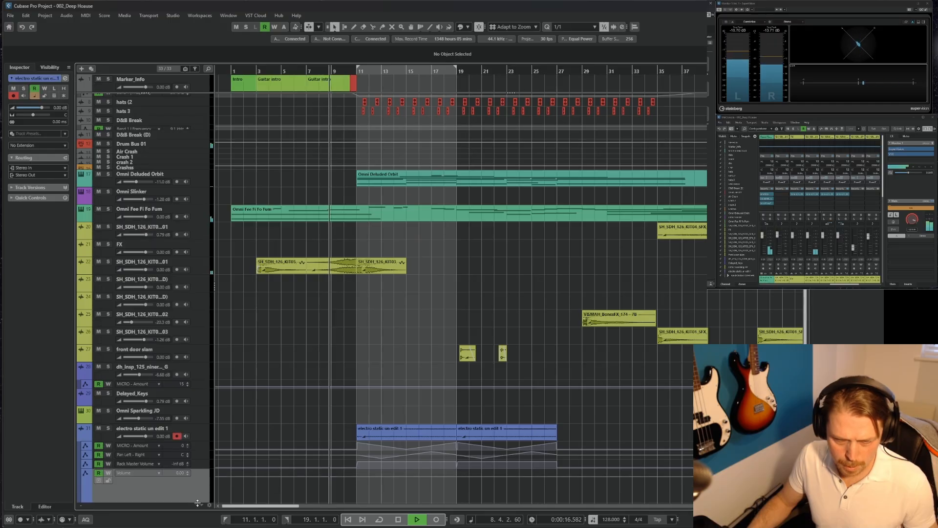
scroll(254, 461, down, 1)
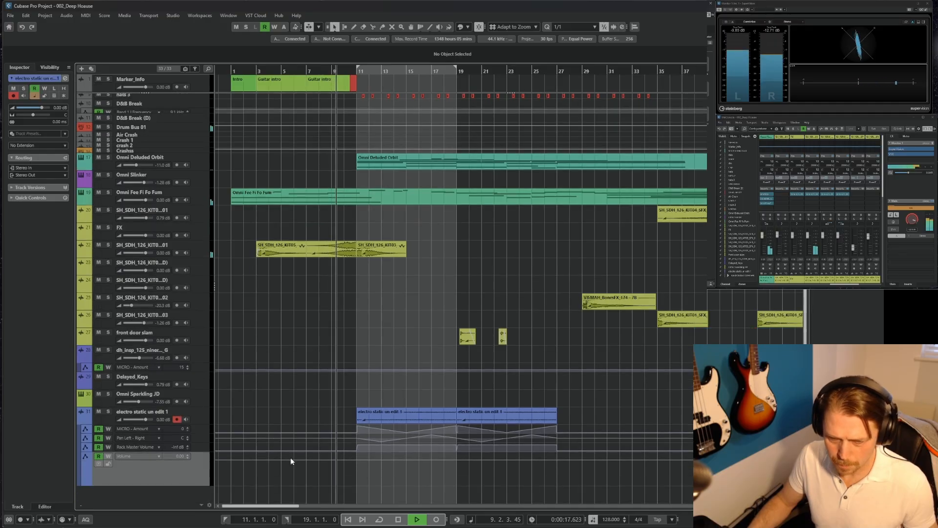
Step: Stop playback and draw a fade on the electro static track's Volume lane, falling from bar 19 to the bottom of the lane at bar 29
click(582, 460)
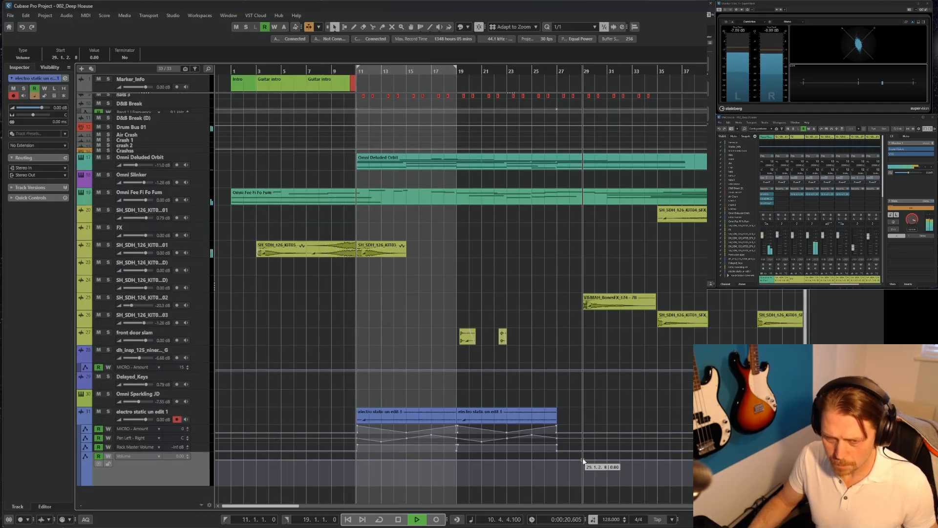
key(space)
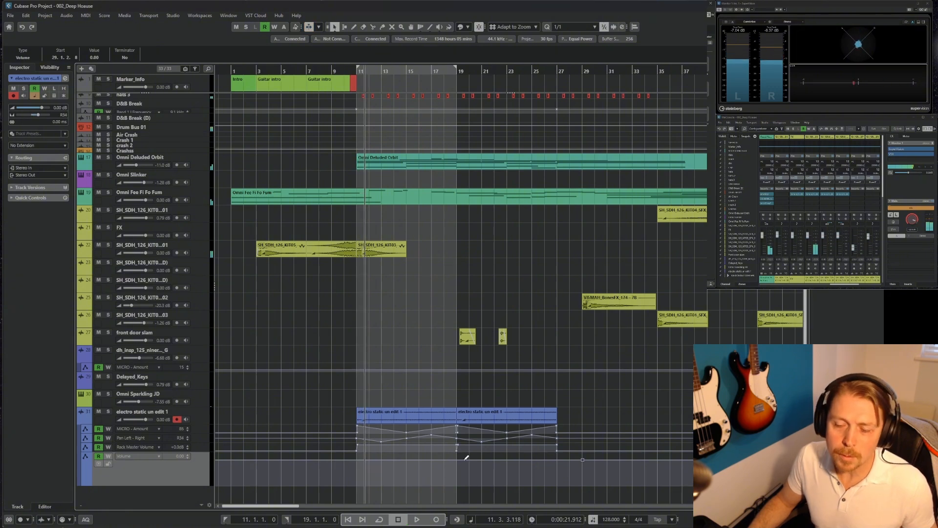
click(457, 461)
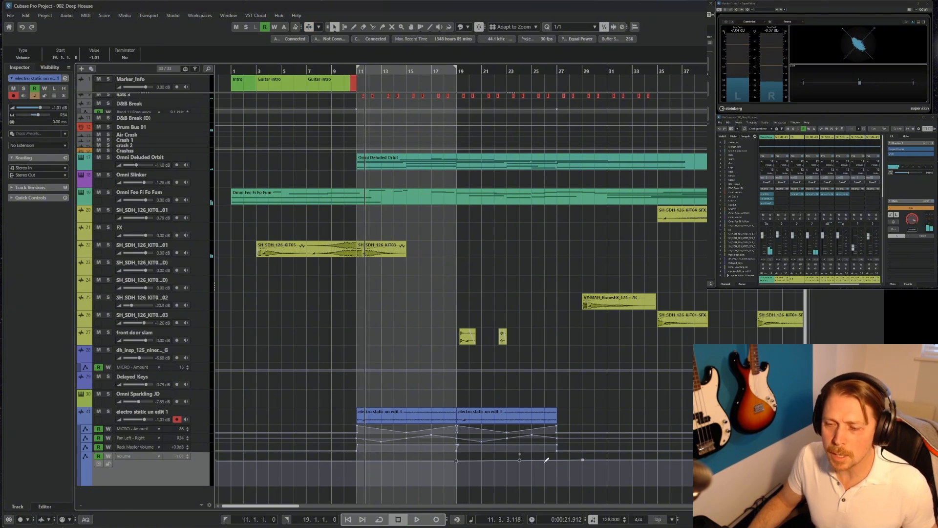
drag(583, 459, 608, 489)
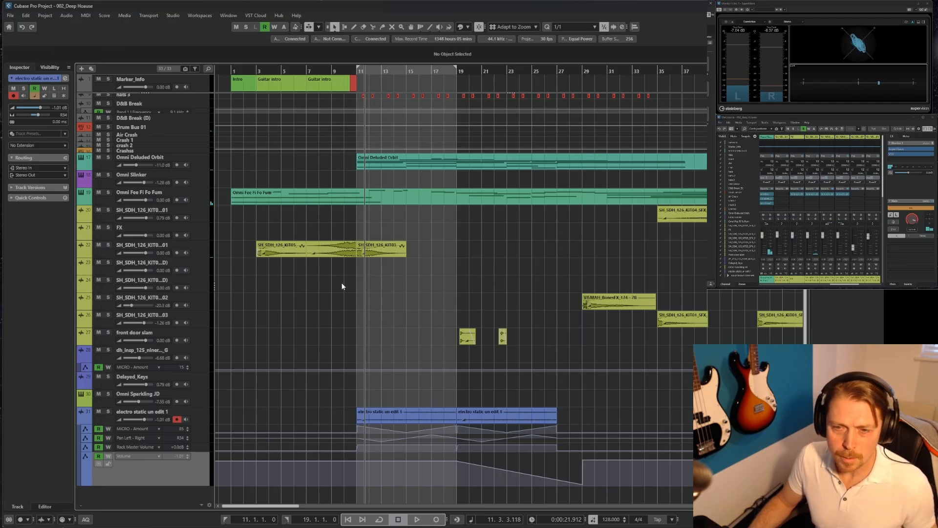
Step: Play the arrangement from bar 3 to hear the sound-effect clips on track 22, selecting the Omni Fee Fi Fo Fum track meanwhile, and stop
click(253, 74)
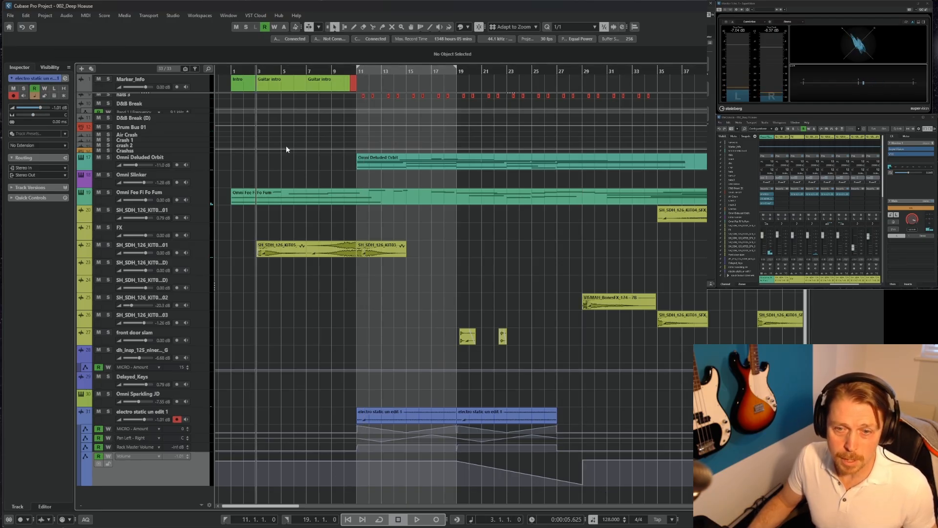
click(281, 254)
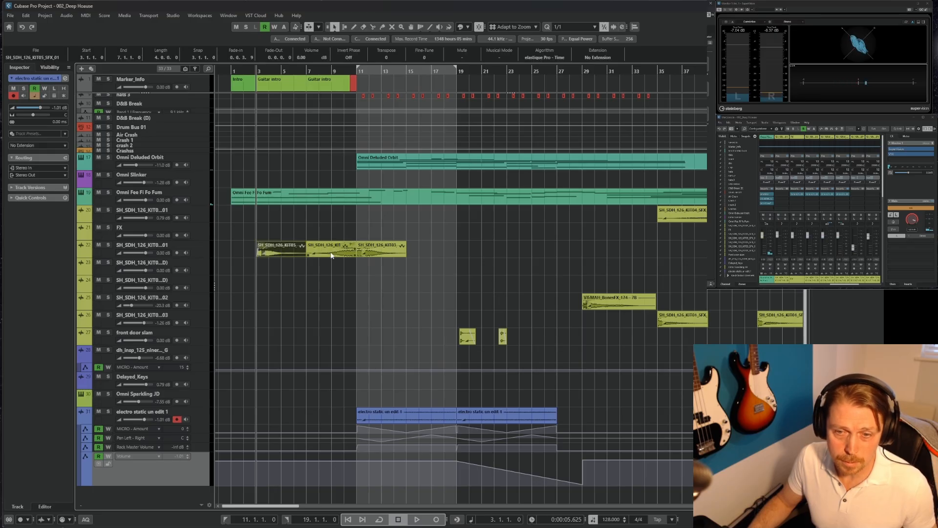
key(space)
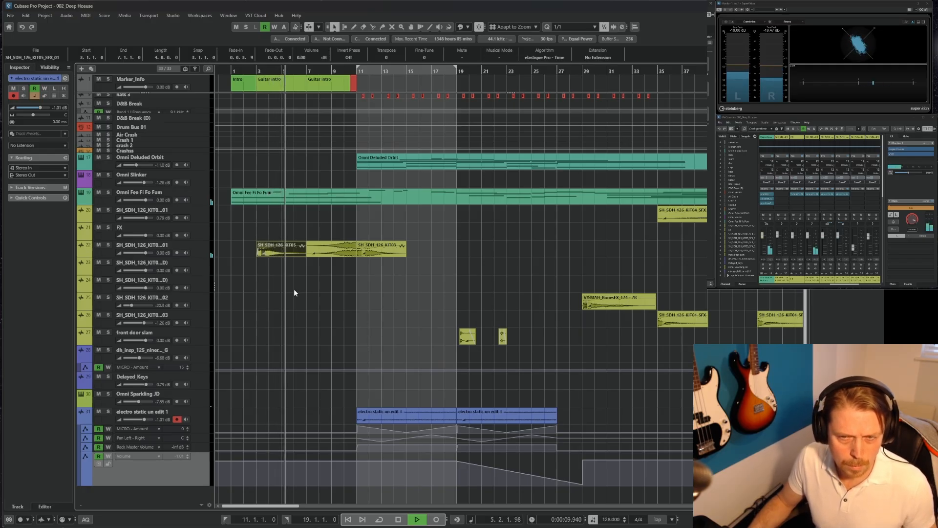
click(200, 198)
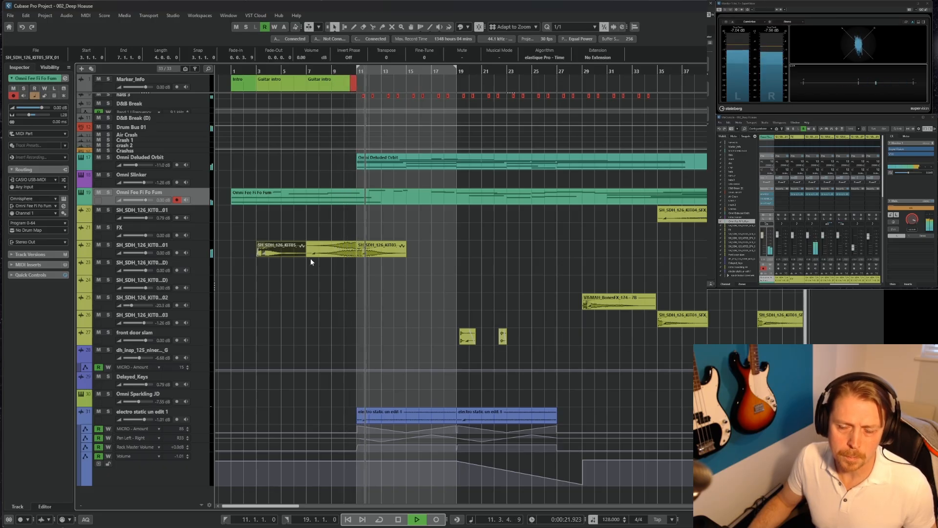
click(461, 260)
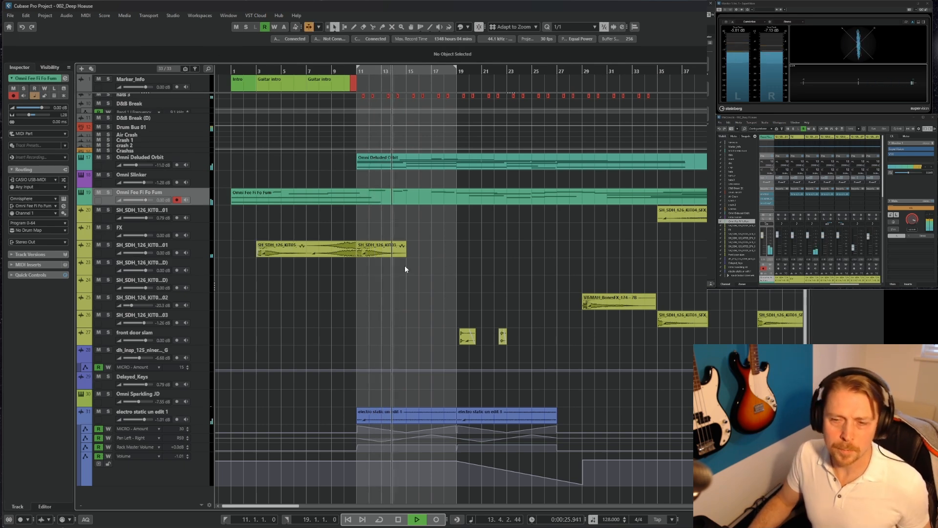
key(space)
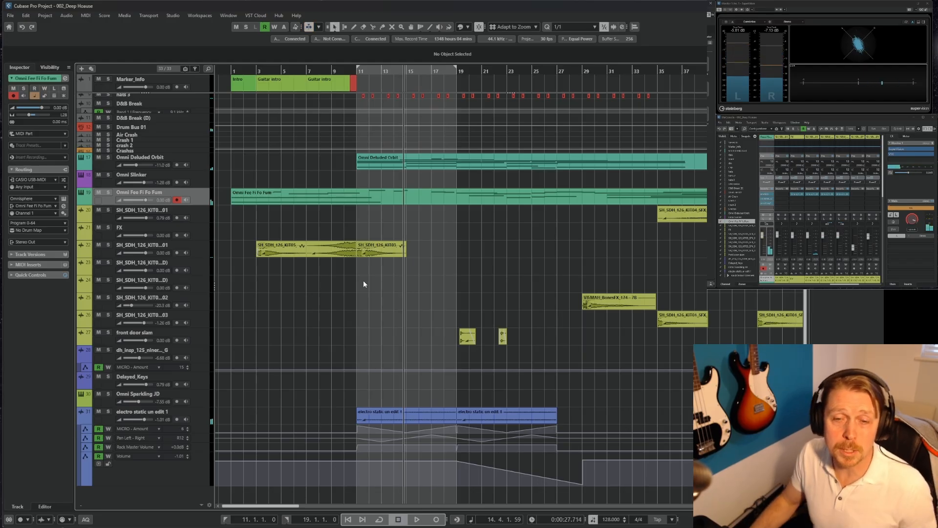
Step: Select sound-effect track 22 and its clip at bar 11, with the playhead placed at bar 3
click(187, 246)
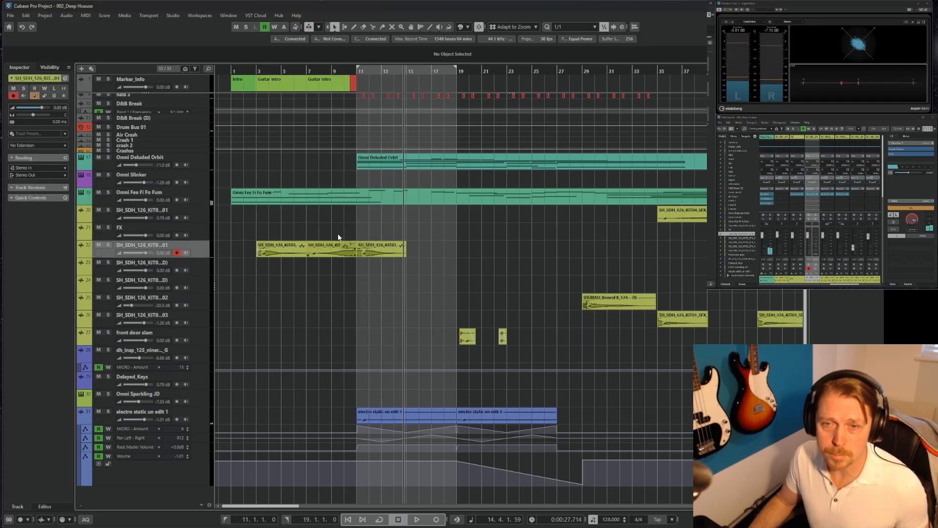
click(256, 71)
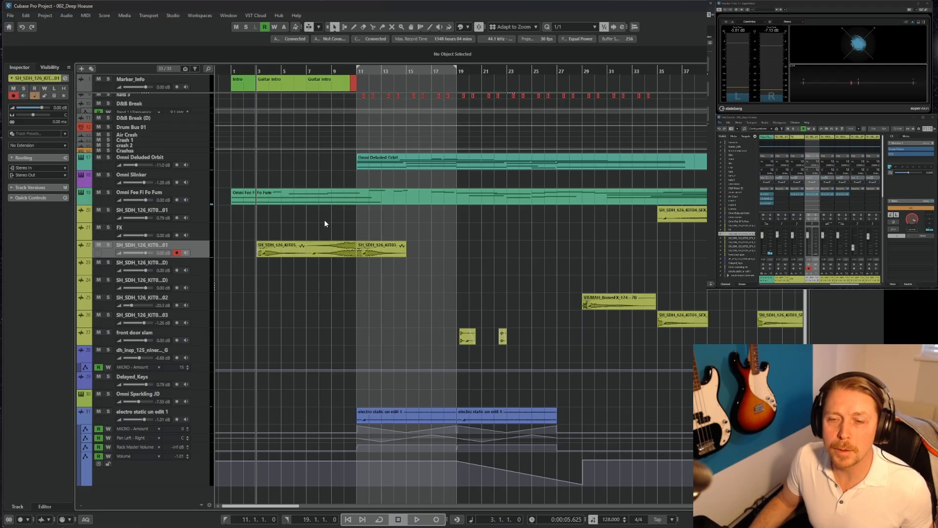
click(374, 252)
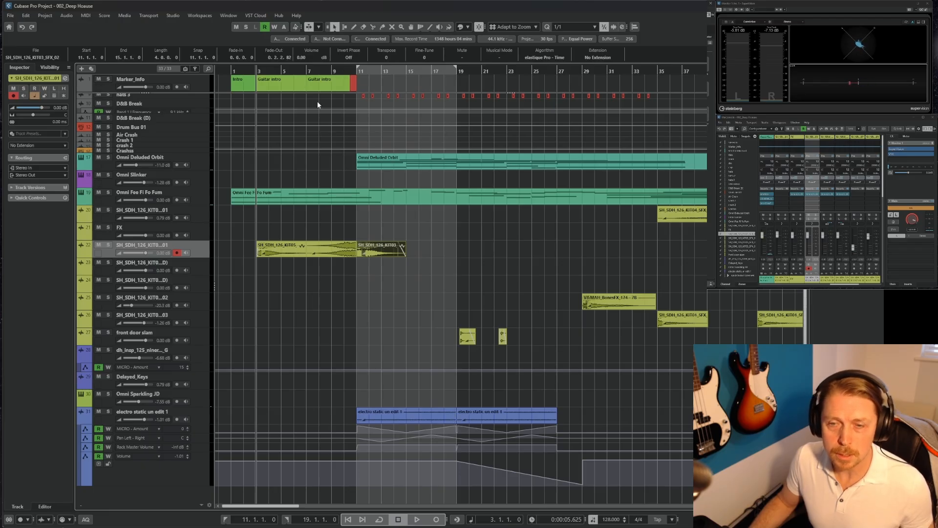
Step: Play the full arrangement from bar 1 past the door slam clip after bar 19, and stop playback
scroll(352, 131, up, 3)
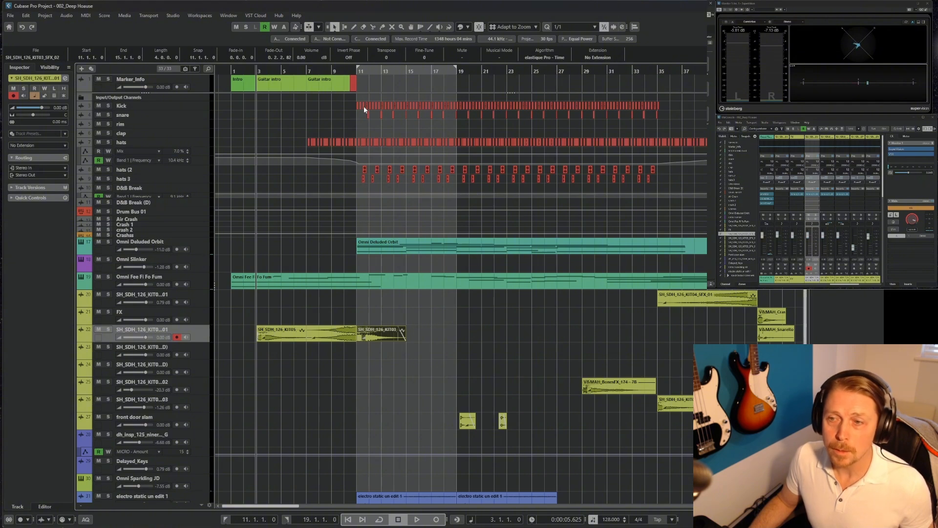
click(232, 71)
key(space)
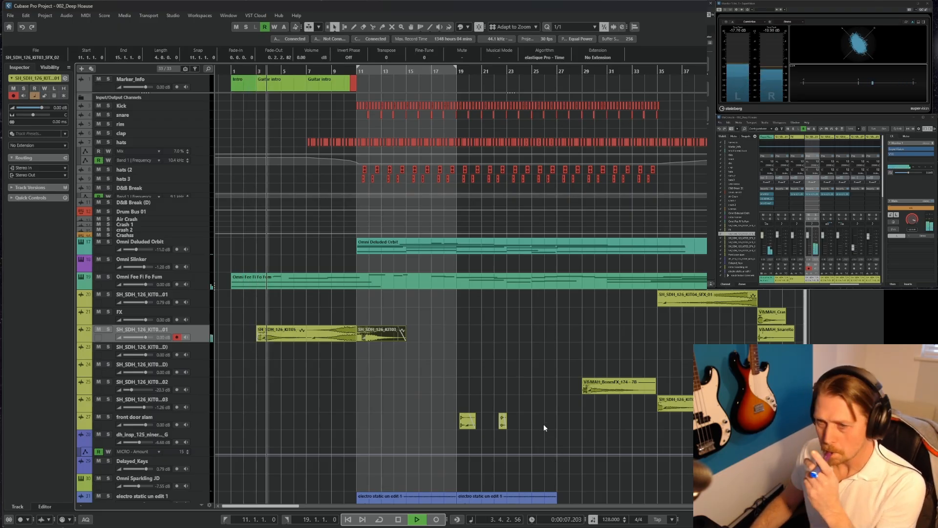
click(528, 347)
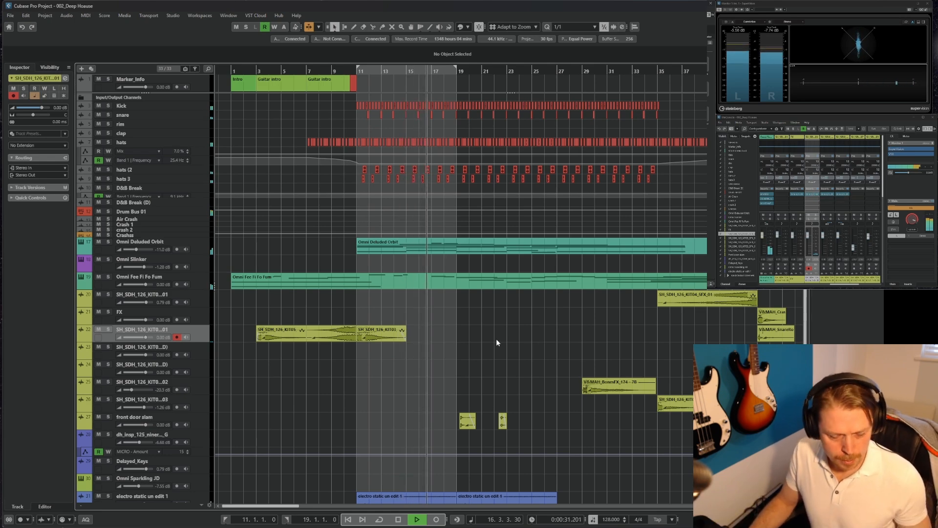
key(g)
key(g)
key(g)
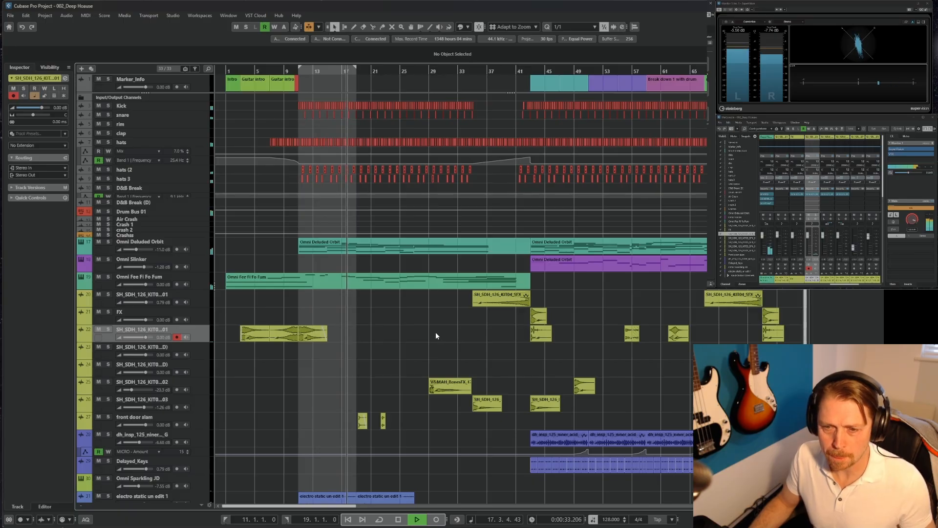
scroll(435, 332, down, 4)
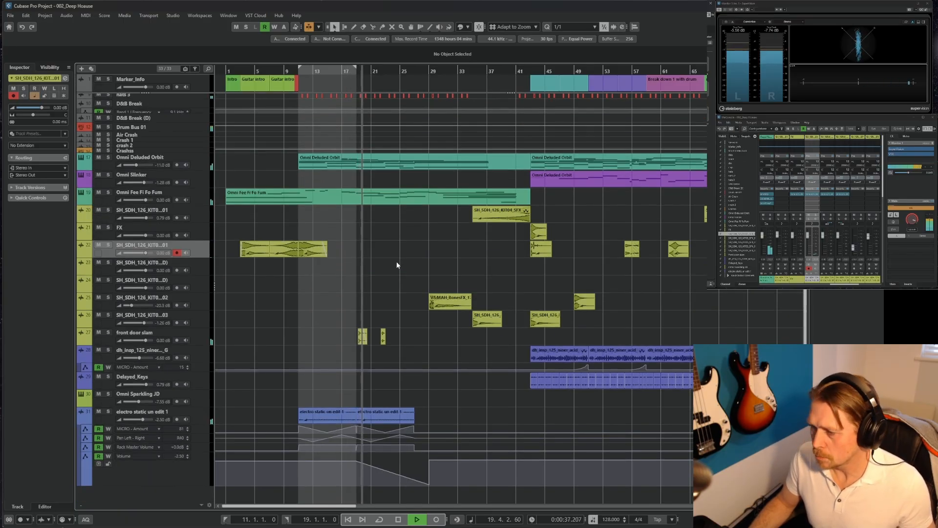
key(space)
Step: Select the front door slam track, zoom in around its two clips, and place the playhead at bar 19
click(201, 335)
key(h)
key(h)
key(h)
key(h)
key(h)
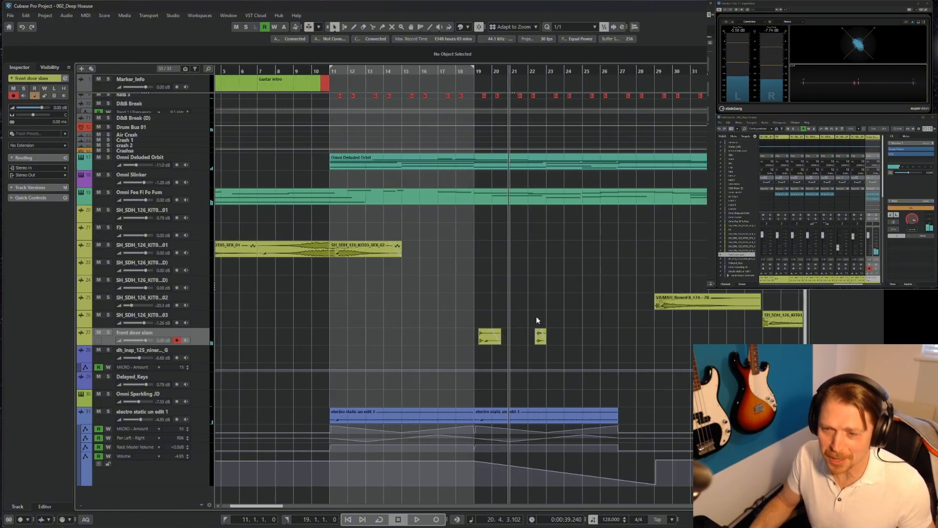
click(458, 73)
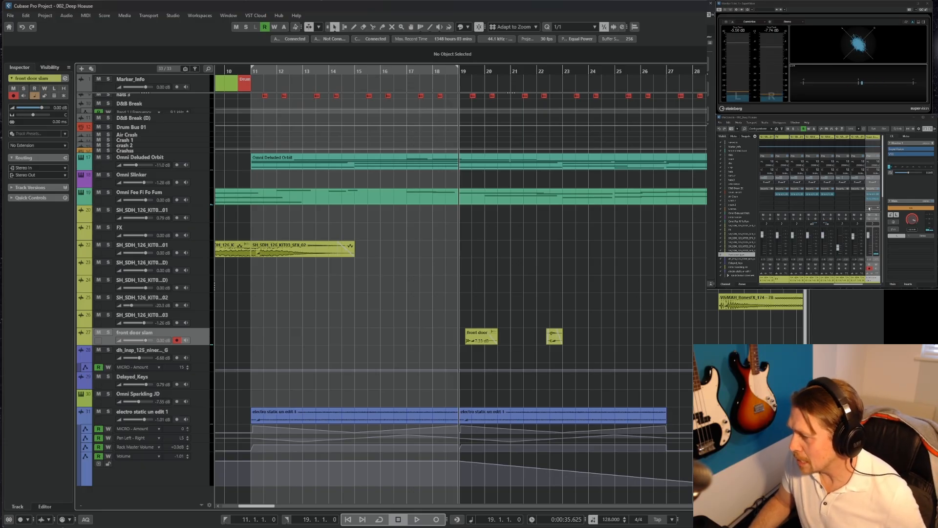
Step: Examine the front door slam track's ValhallaShimmer and ValhallaVintageVerb insert settings, and close both plug-in windows
click(873, 196)
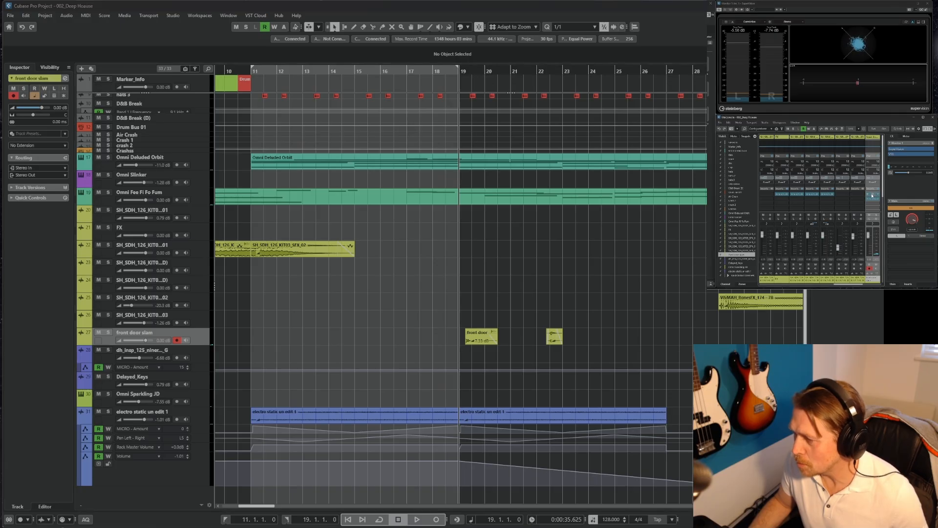
drag(821, 77, 383, 62)
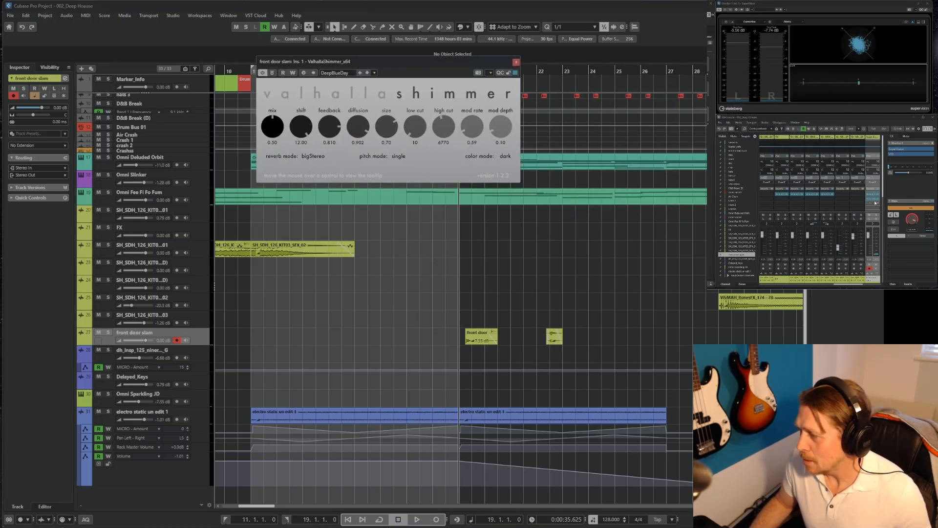
click(874, 200)
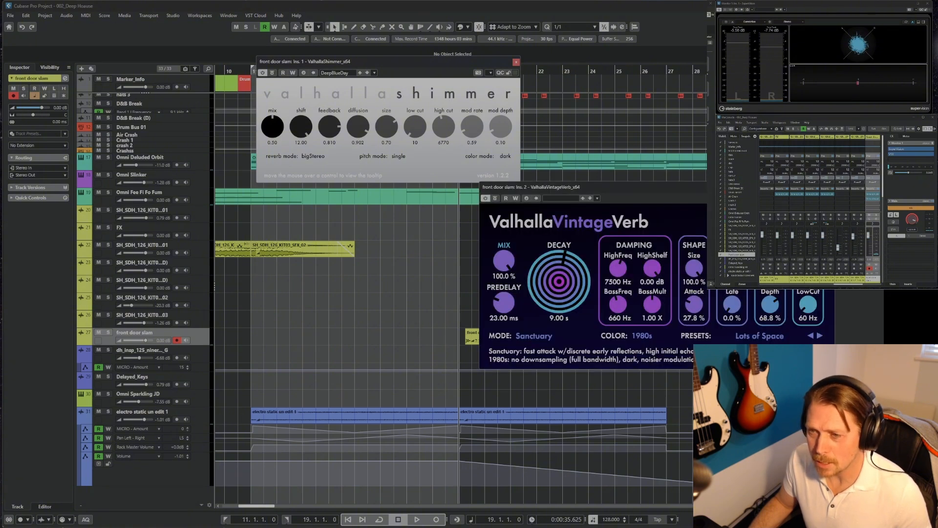
drag(694, 188, 430, 200)
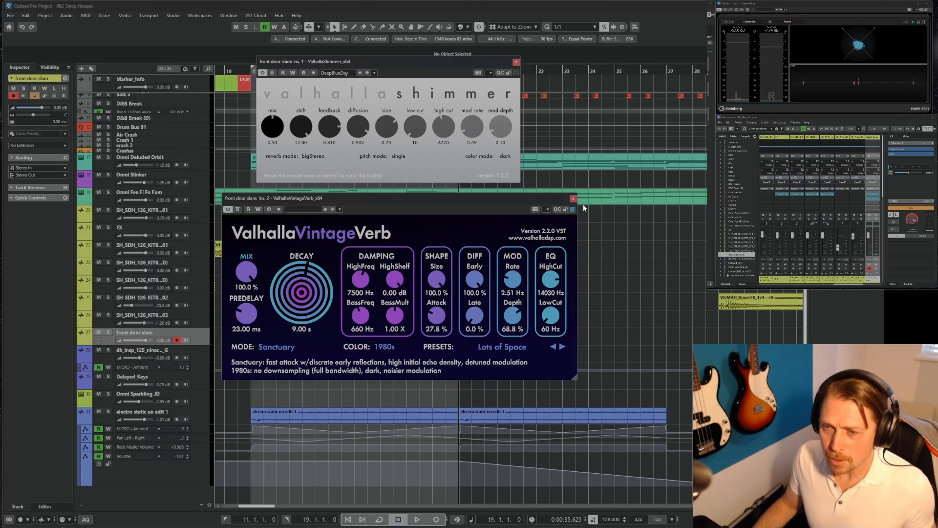
click(573, 199)
click(516, 62)
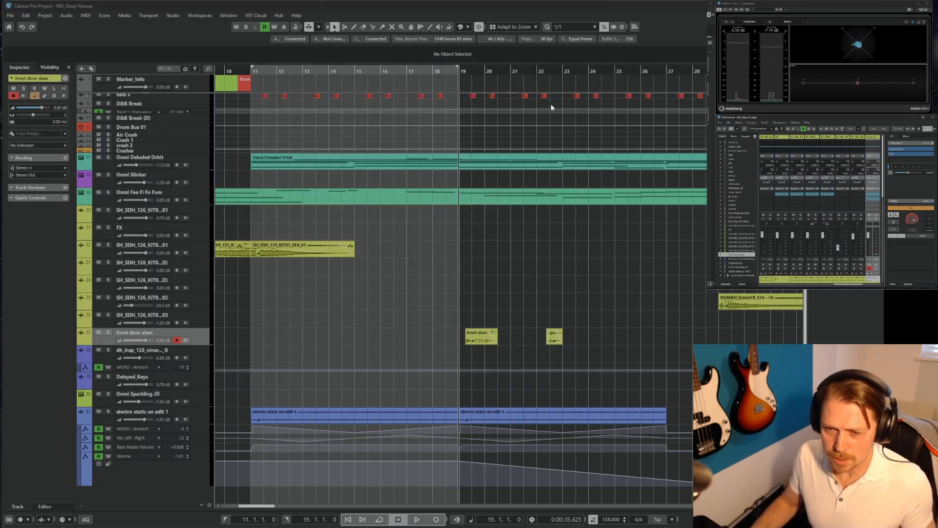
Step: Play from bar 19, solo the front door slam track to hear its reverb tail, and return the stopped playhead to bar 19
key(space)
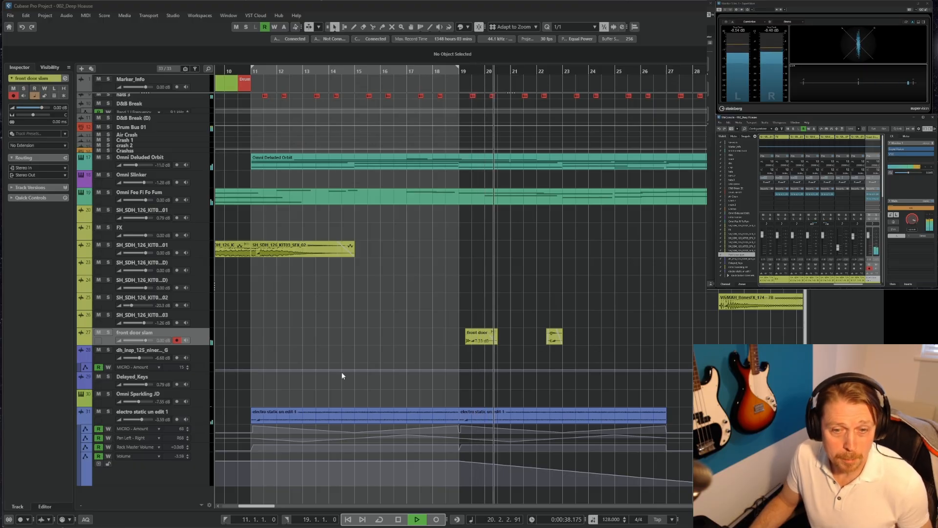
click(108, 332)
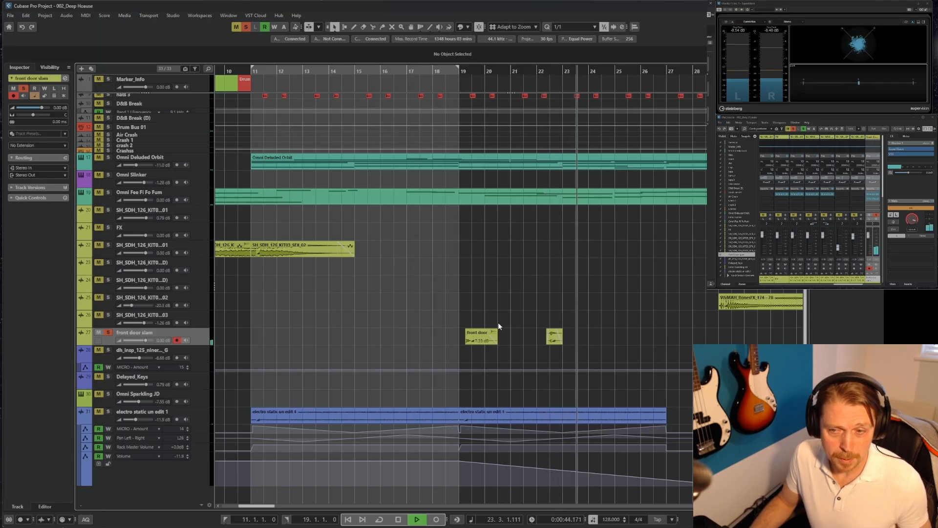
key(space)
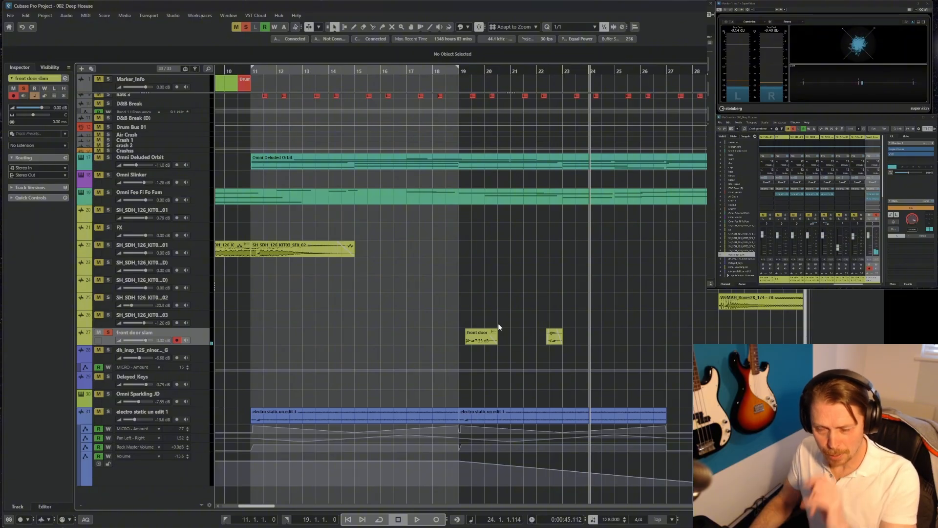
click(460, 71)
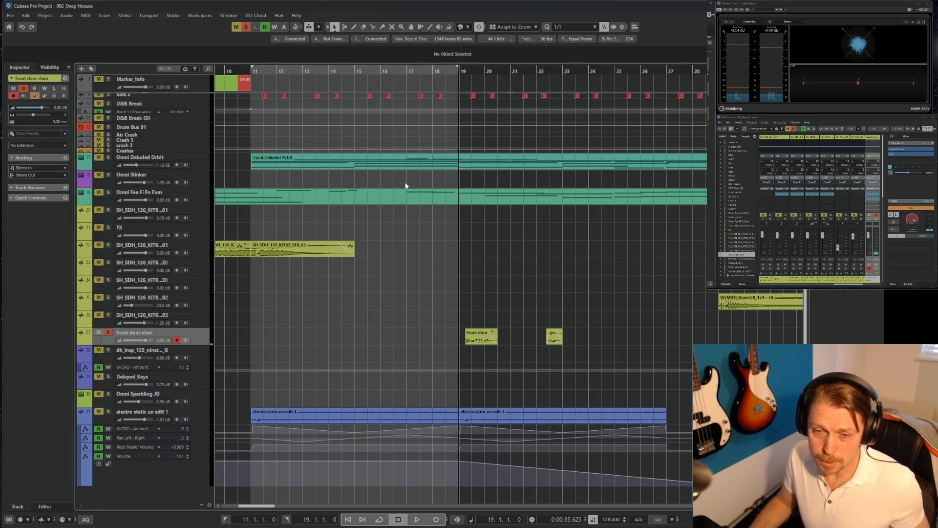
Step: Unsolo the front door slam track and play the full arrangement from bar 19 with the timeline zoomed out
click(109, 333)
key(space)
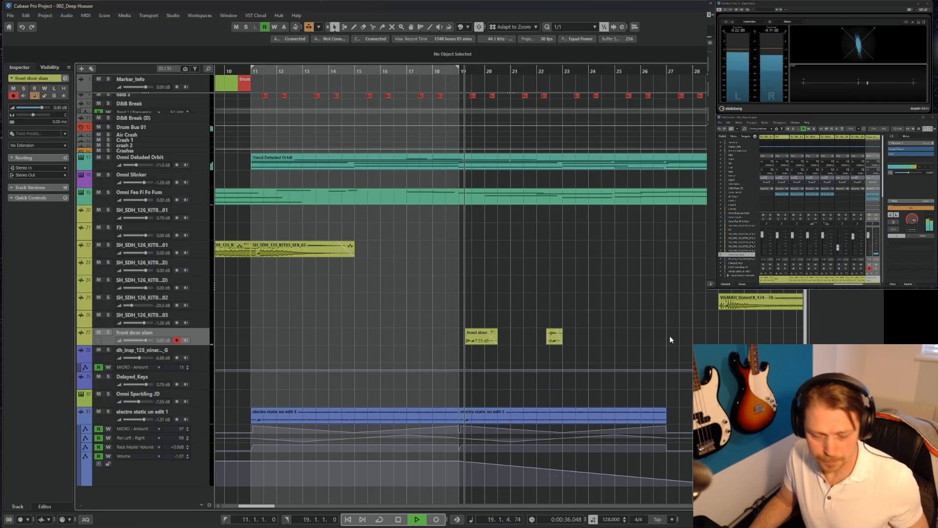
key(g)
key(g)
key(g)
key(g)
key(g)
key(g)
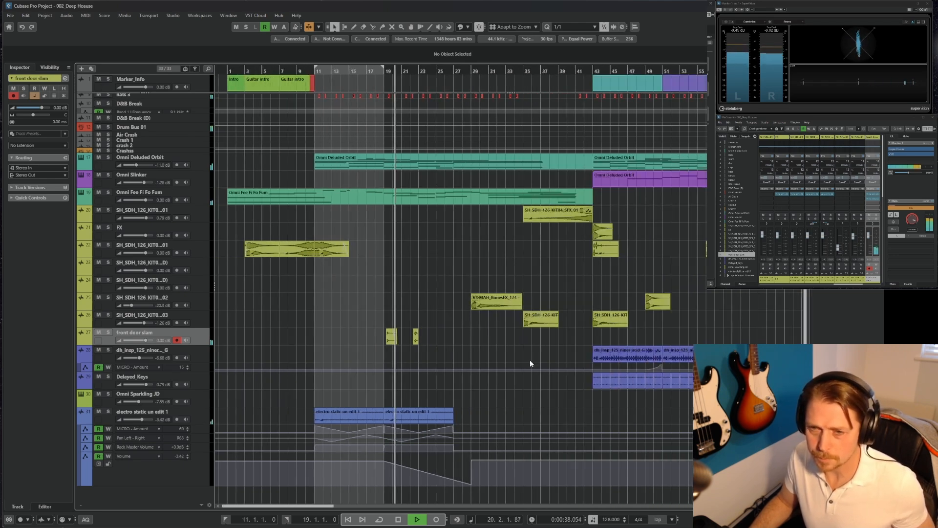
key(g)
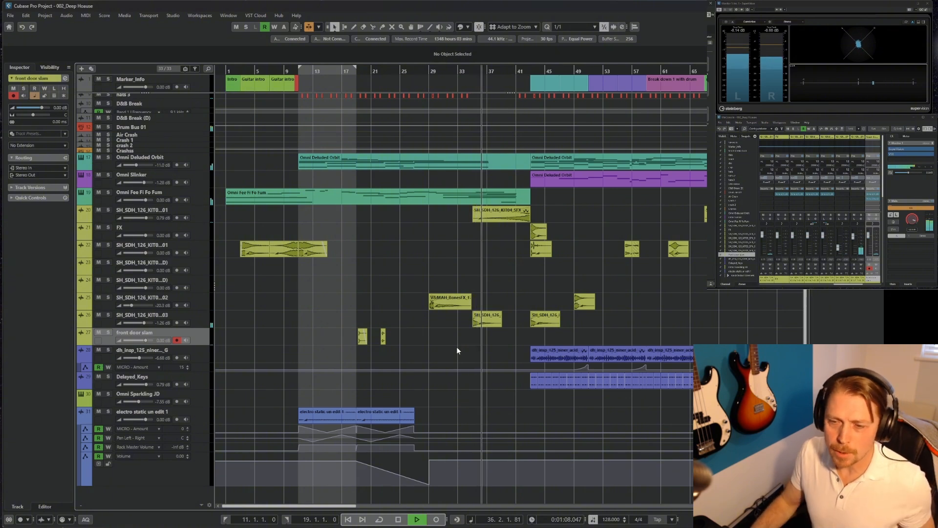
Step: Select sound-effect tracks 26 and 20 one after the other during playback, and zoom the timeline in slightly to follow the section after bar 43
click(203, 315)
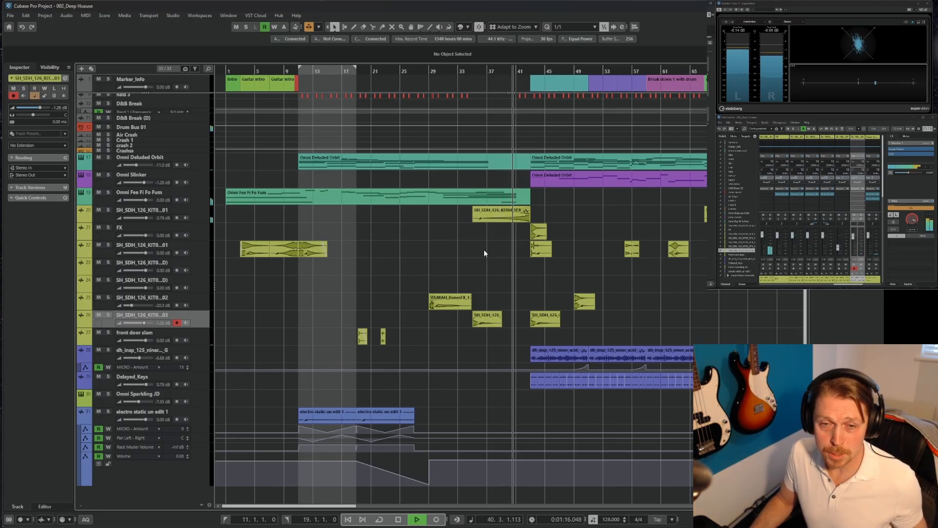
click(199, 215)
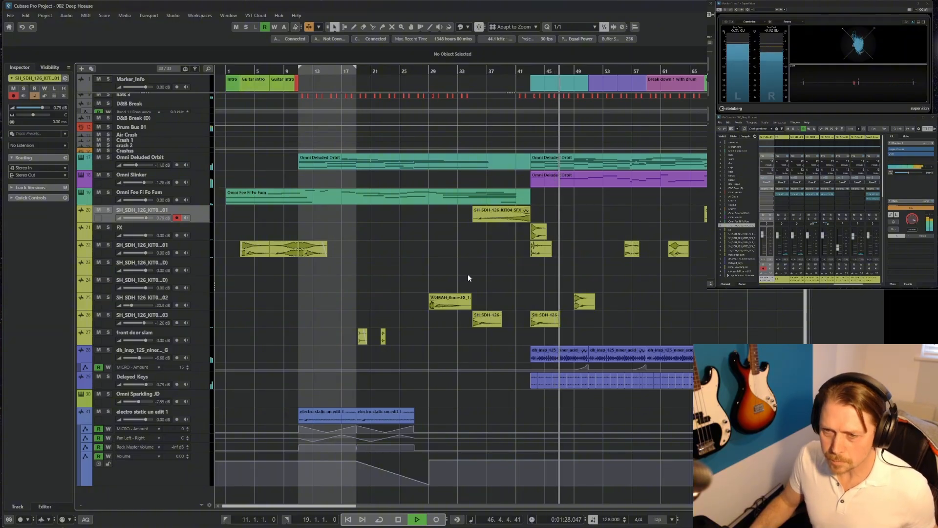
key(h)
key(h)
key(g)
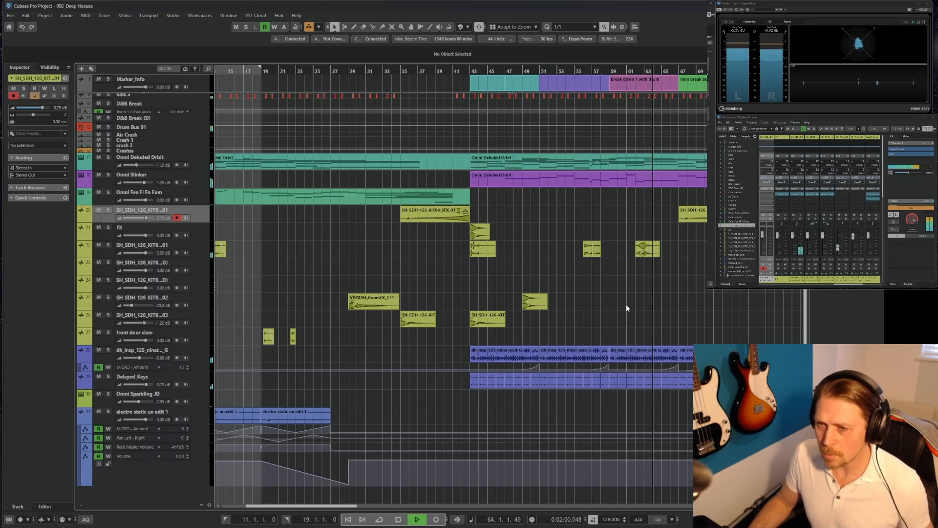
Step: Follow the full arrangement's playback through the mini breaks into the stripped-bass main drum section, from about bar 64 to bar 78
key(g)
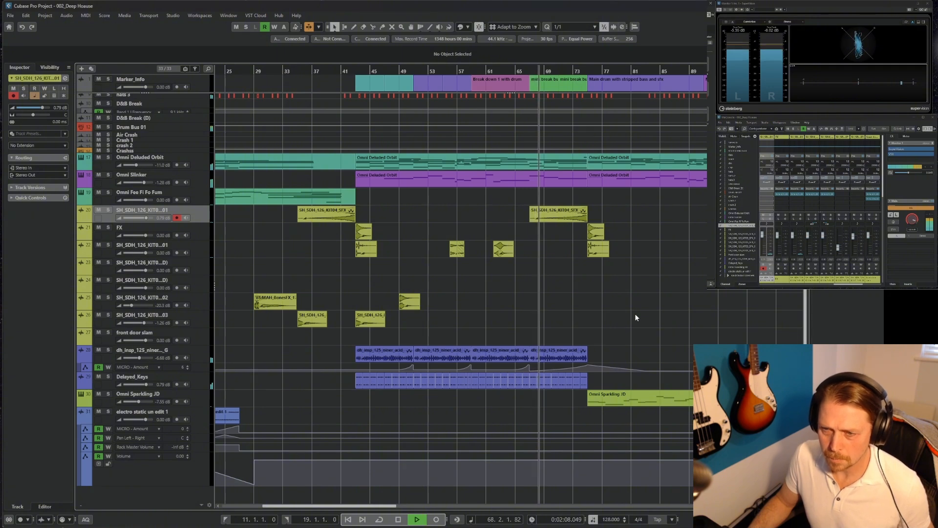
key(g)
key(g)
key(g)
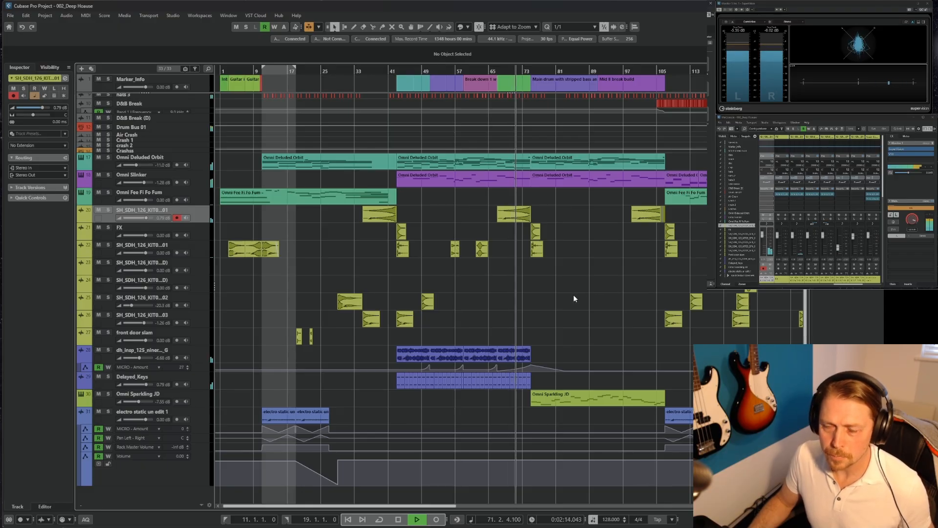
key(h)
key(h)
key(h)
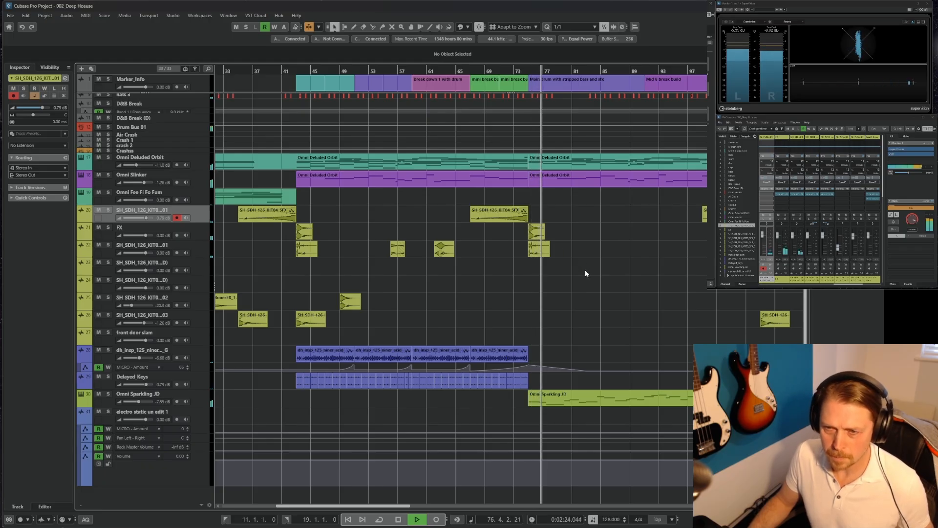
key(g)
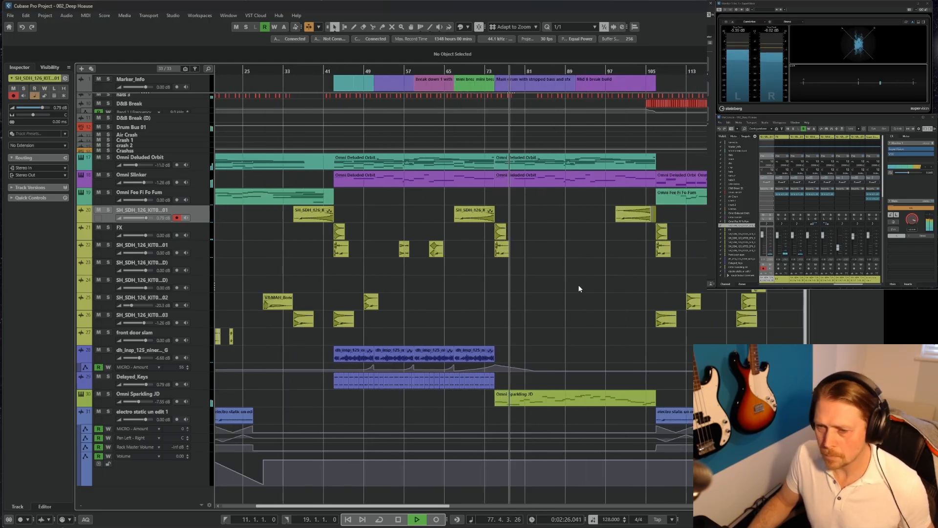
key(g)
key(g)
key(g)
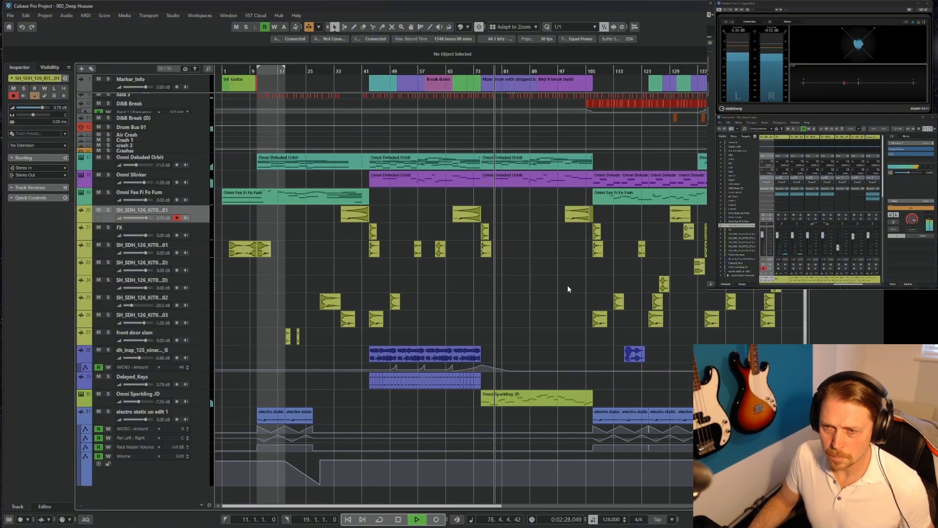
Step: Move the Omni Sparkling JD track directly below Omni Fee Fi Fo Fum and raise its volume to -6.90 dB
click(200, 398)
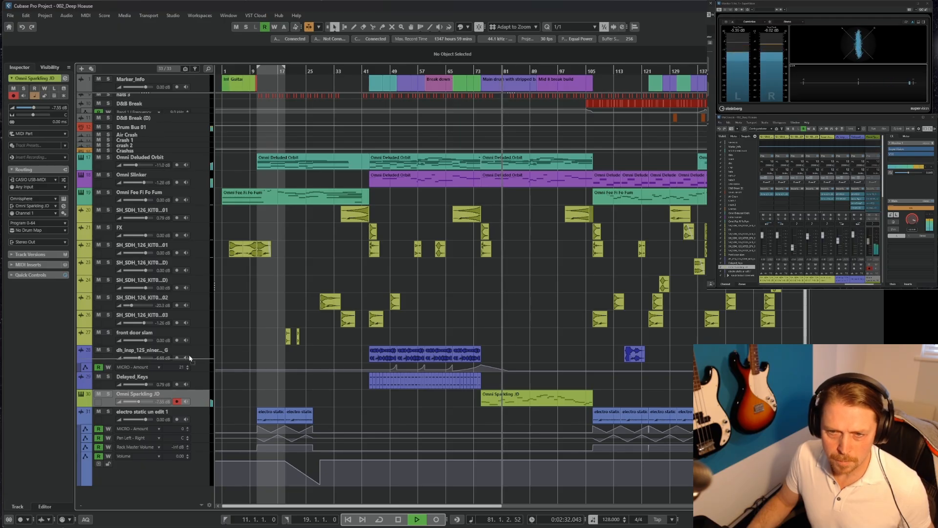
drag(200, 212, 199, 206)
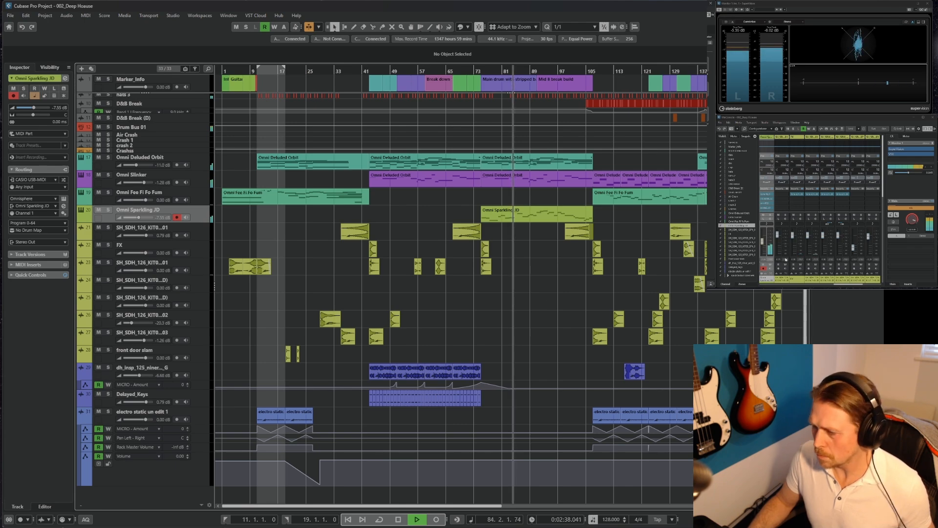
drag(763, 246, 763, 245)
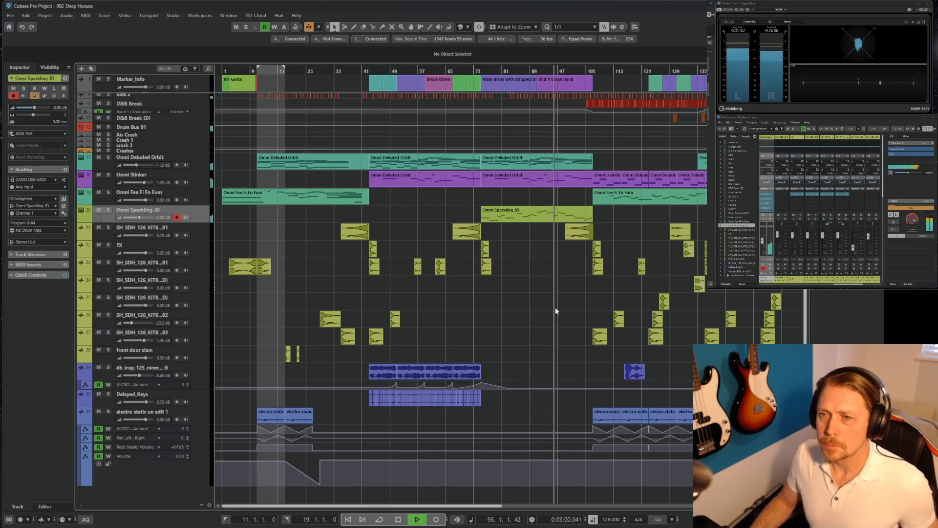
Step: Follow the drums and riser through the Mid 8 break build into bar 107, and stop playback at bar 111
scroll(550, 308, up, 3)
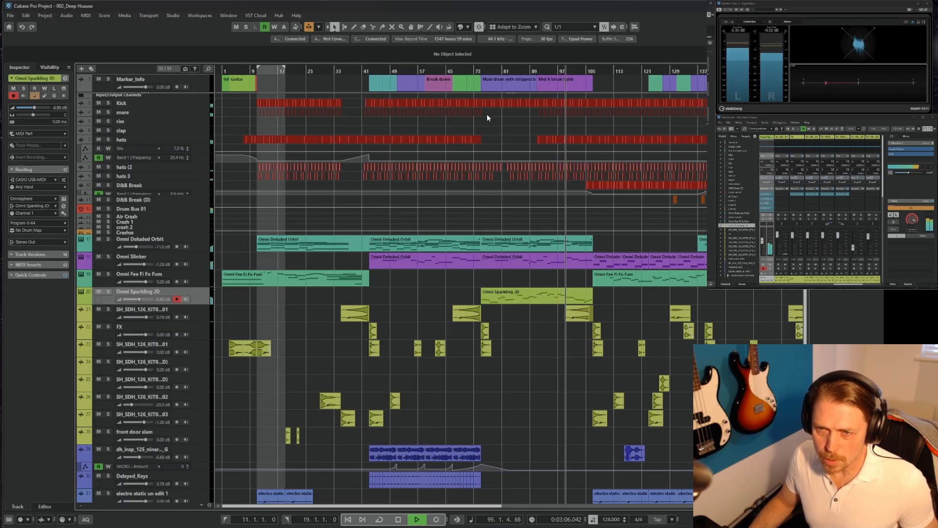
scroll(555, 131, up, 6)
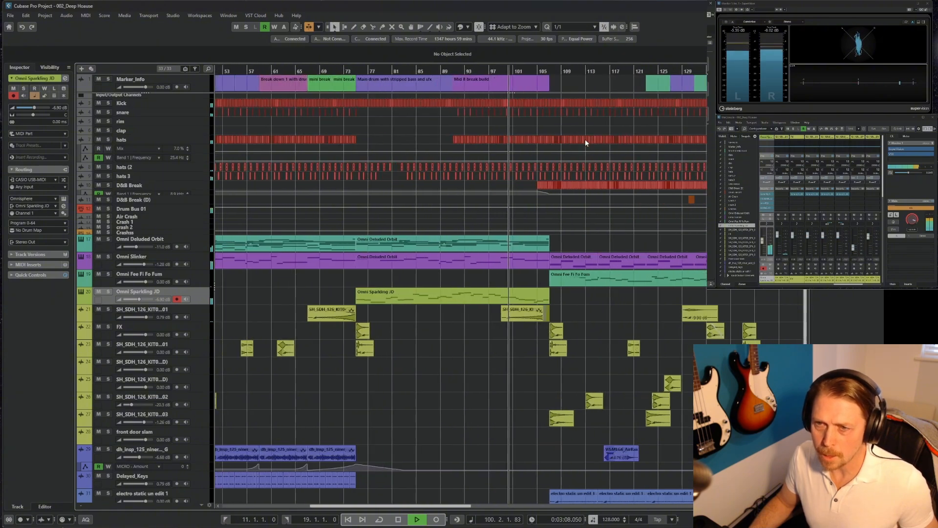
scroll(621, 152, up, 3)
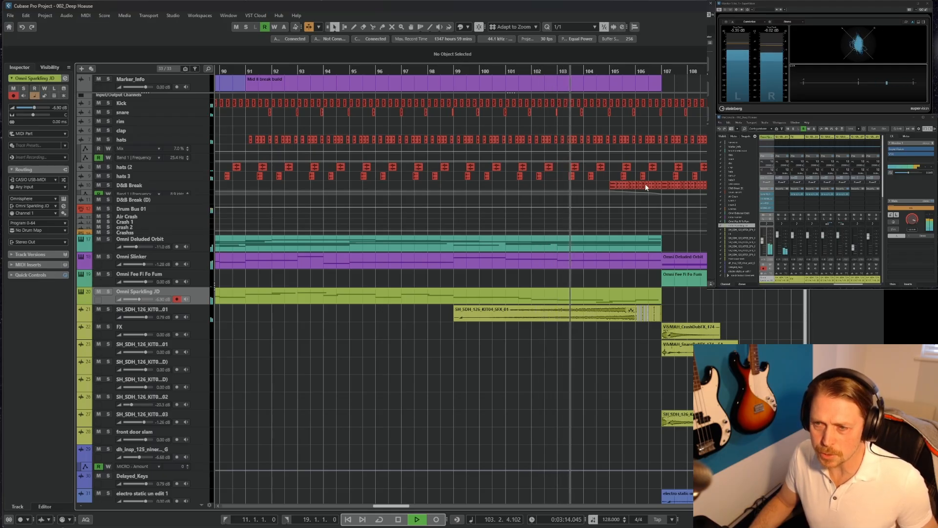
scroll(618, 198, down, 1)
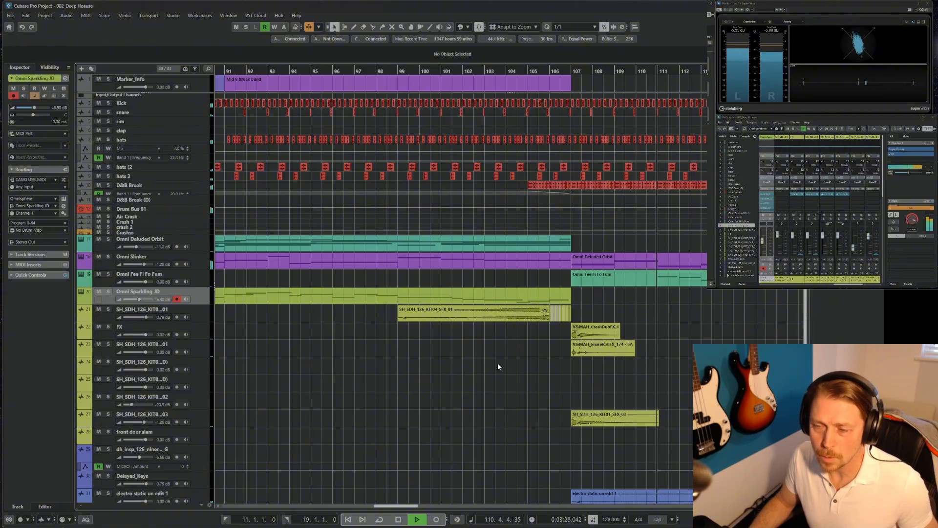
scroll(498, 366, down, 3)
key(space)
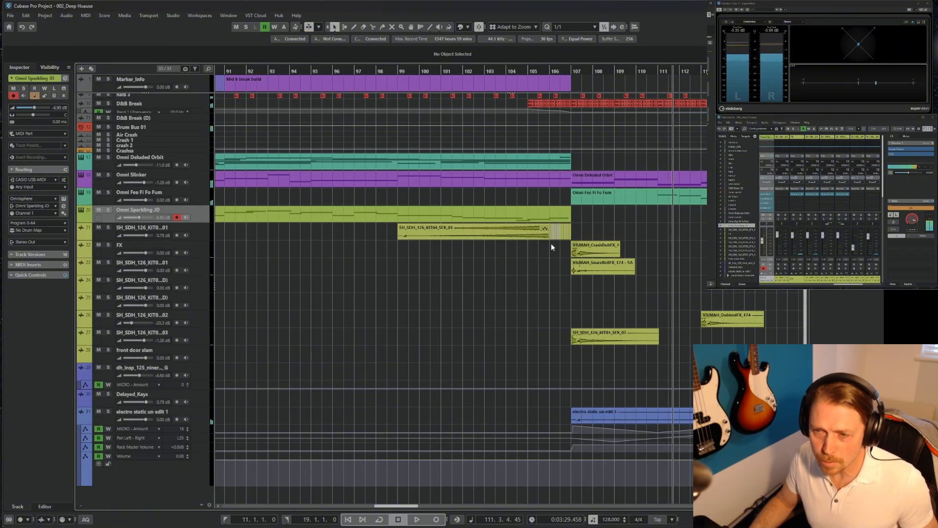
Step: Place the playhead at bar 107, enlarge riser track 21, and examine the cuts at the end of its clip
click(573, 71)
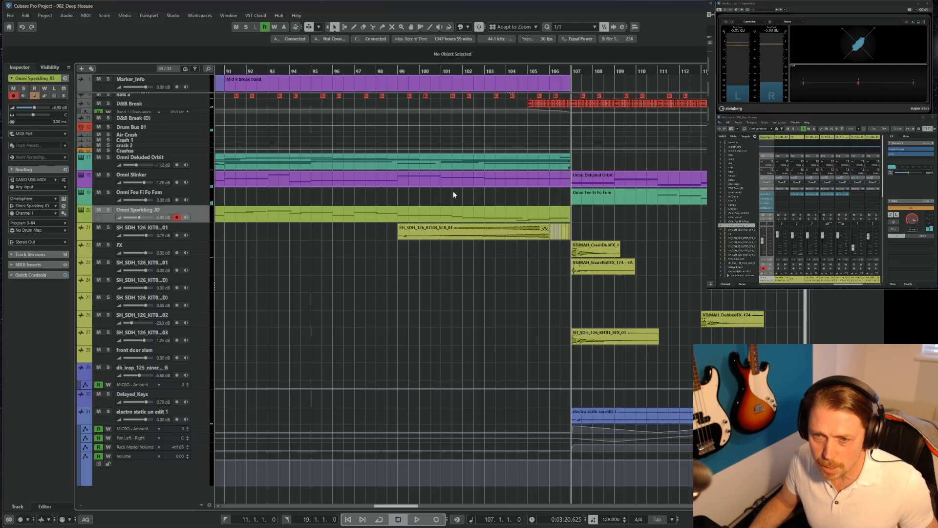
drag(197, 240, 222, 323)
key(h)
key(h)
key(h)
key(h)
key(h)
key(h)
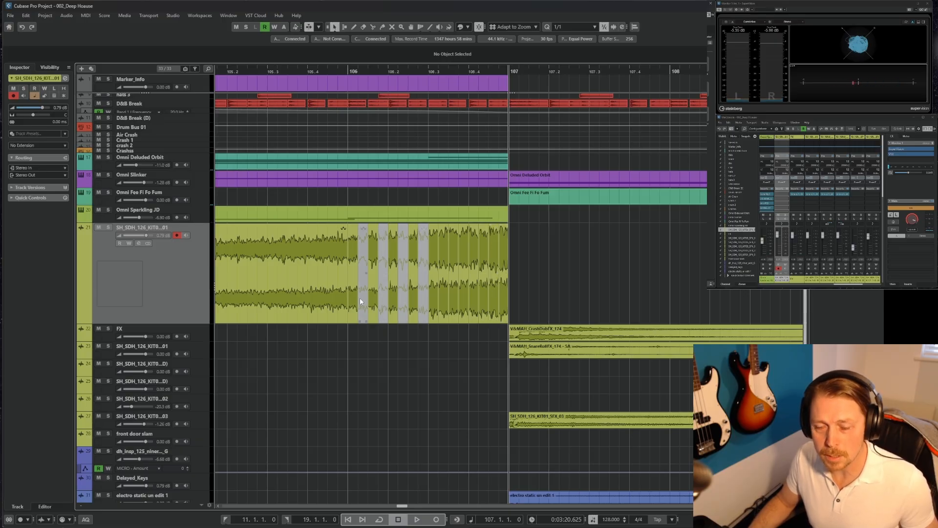
key(g)
key(g)
key(g)
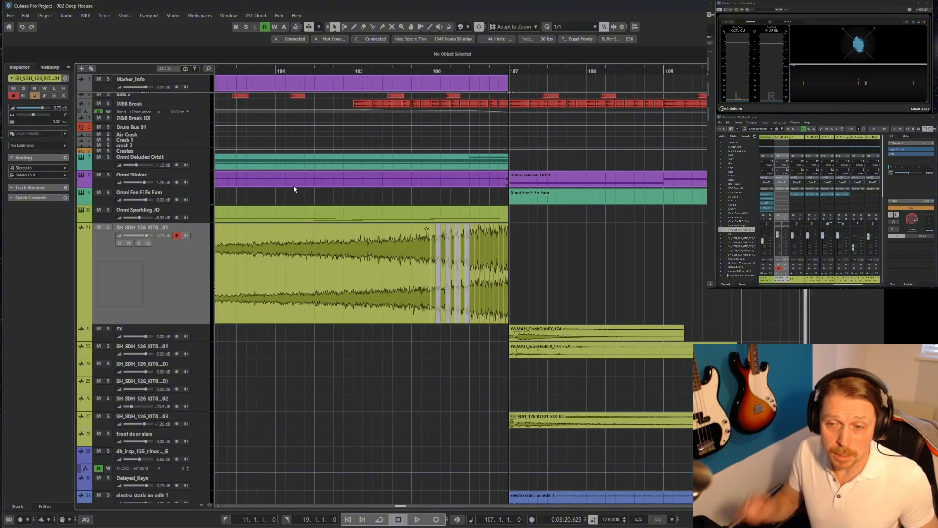
key(g)
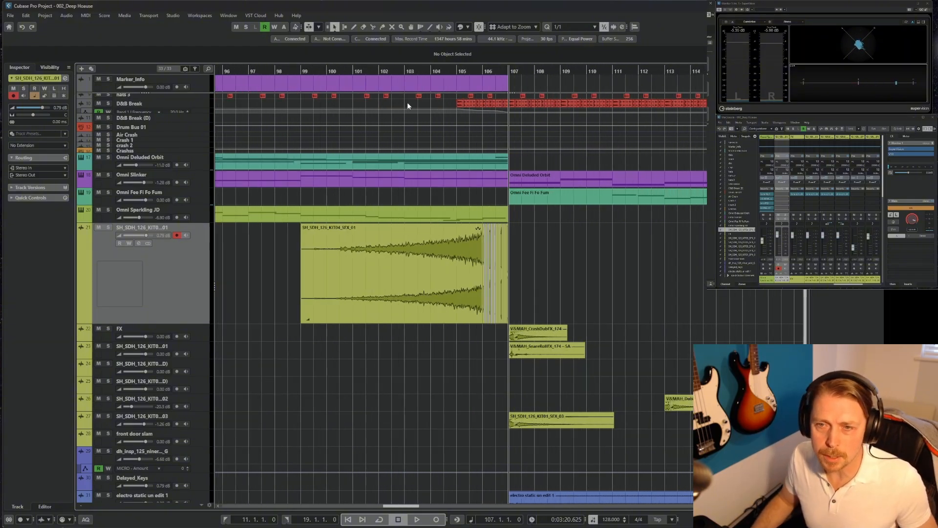
Step: Return the playhead to bar 99, where the riser clip starts, and play the arrangement from there
click(302, 73)
scroll(438, 379, down, 3)
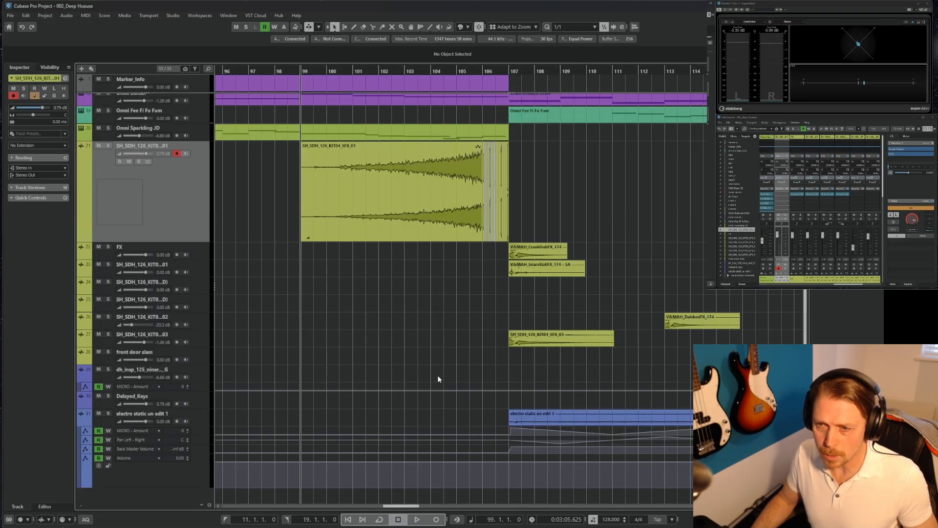
key(g)
key(g)
key(g)
key(g)
key(g)
key(g)
key(space)
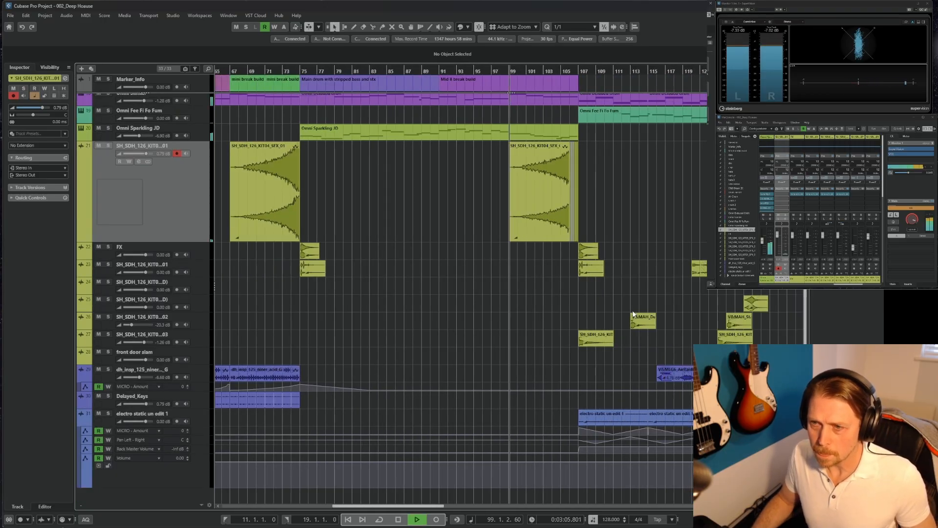
Step: Follow the drum, synth and sound-effect tracks during playback through the section after bar 107, up to about bar 119
scroll(653, 313, up, 3)
key(g)
key(g)
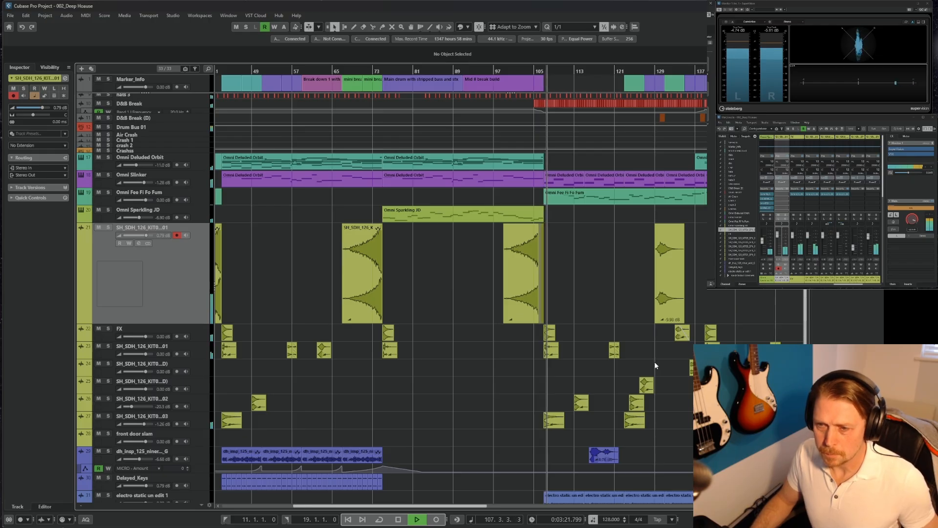
scroll(572, 265, up, 6)
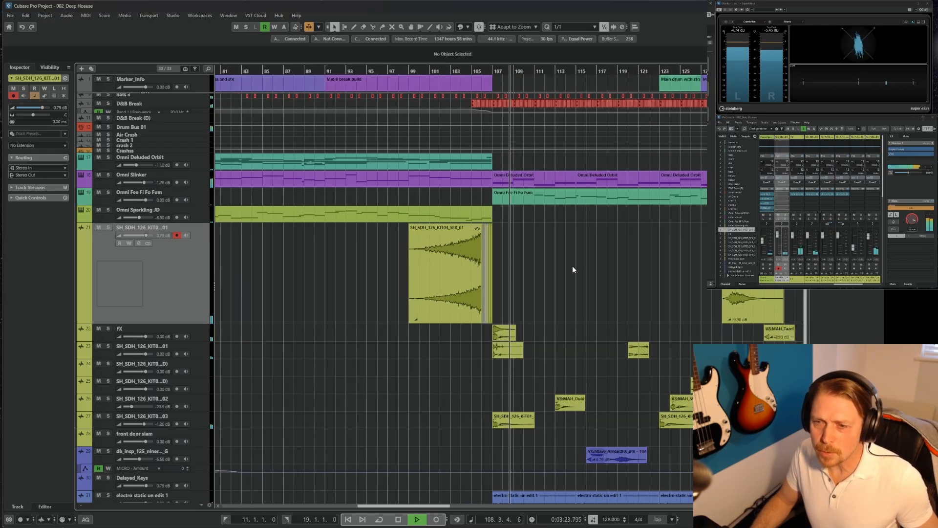
scroll(592, 286, up, 2)
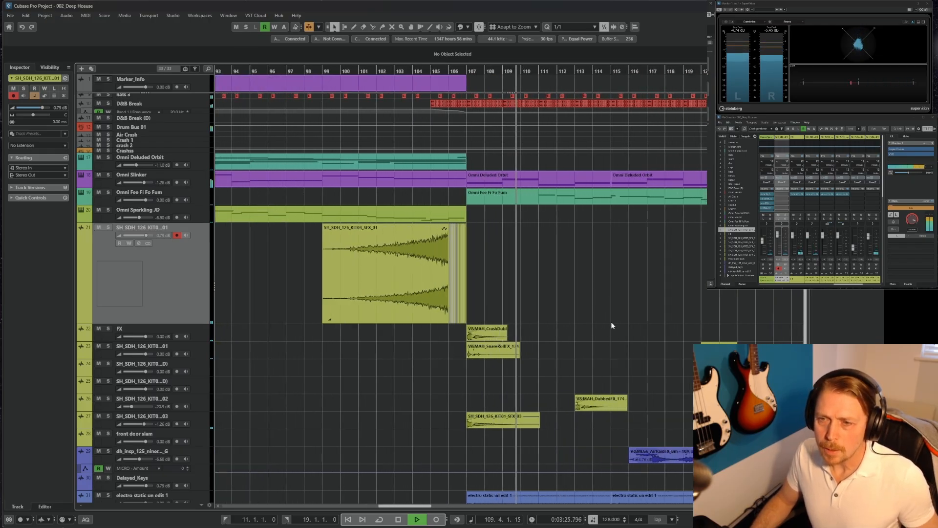
scroll(612, 325, down, 1)
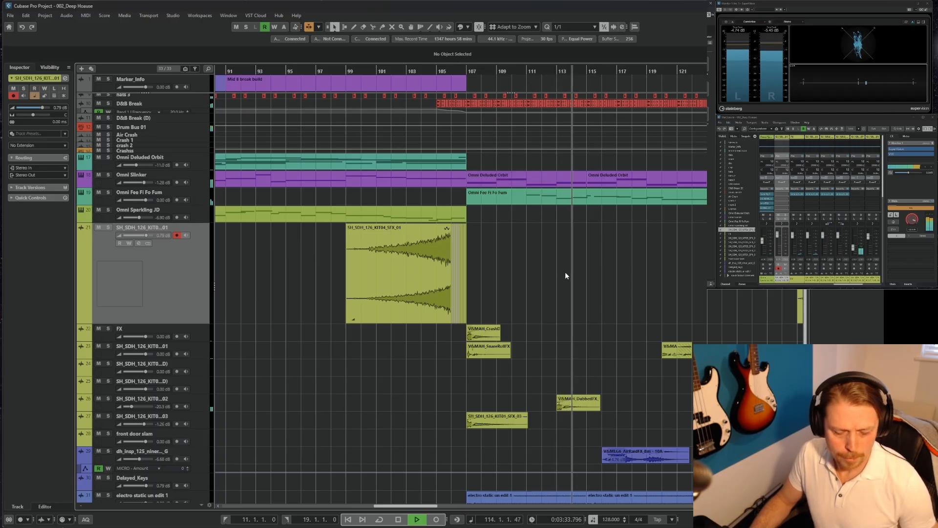
key(g)
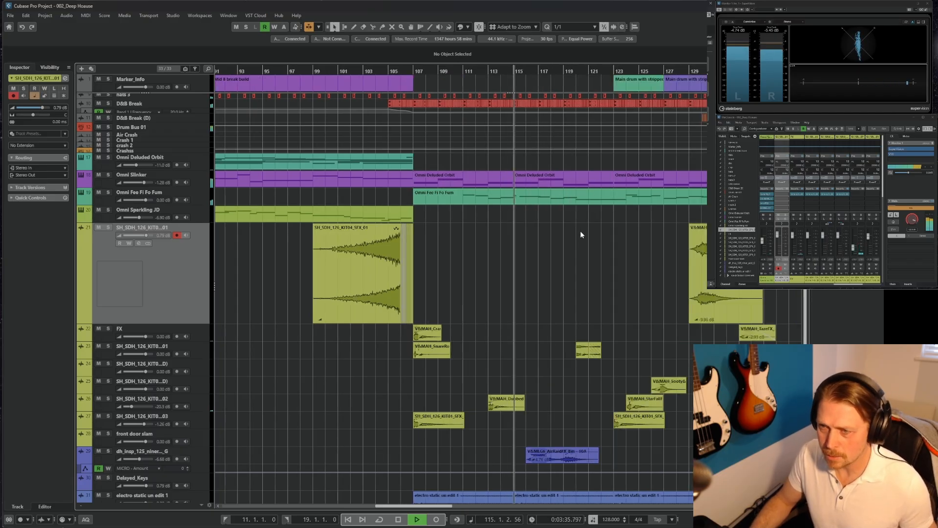
scroll(614, 283, up, 3)
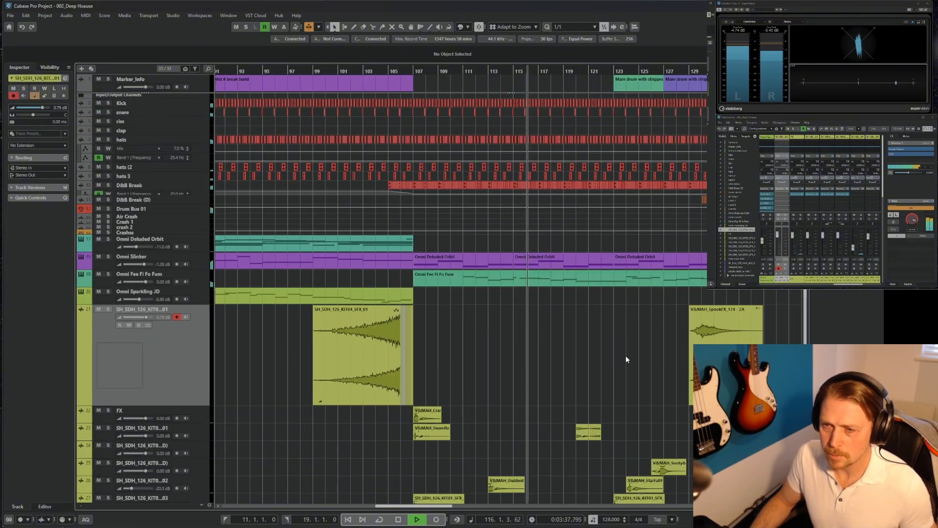
scroll(625, 353, up, 1)
key(g)
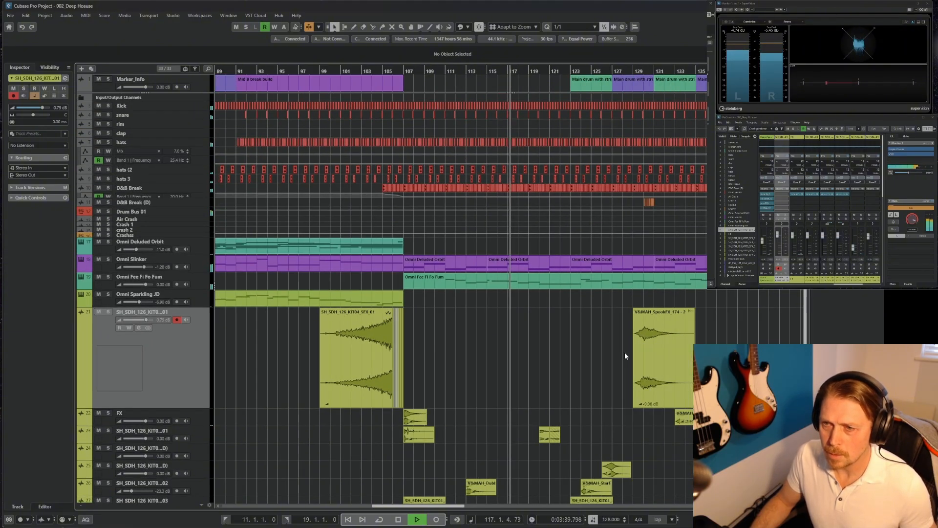
scroll(582, 333, down, 3)
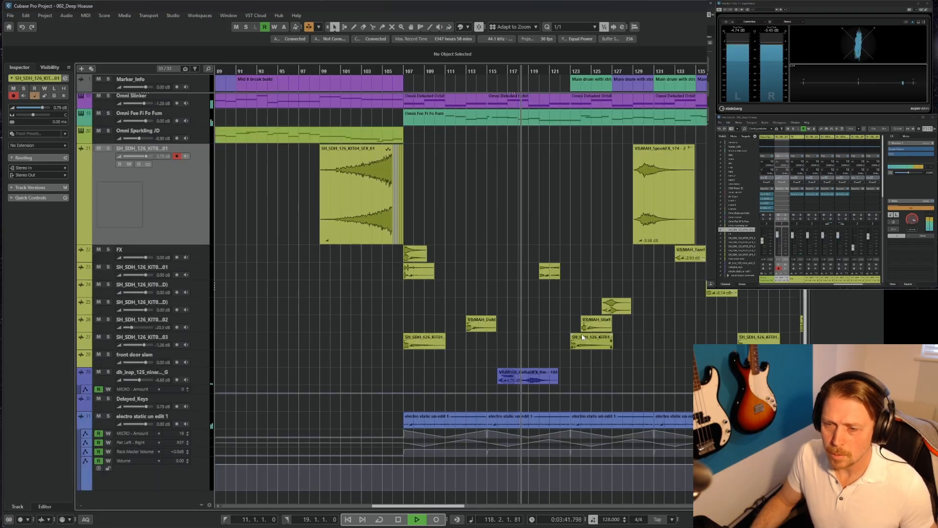
scroll(576, 288, up, 3)
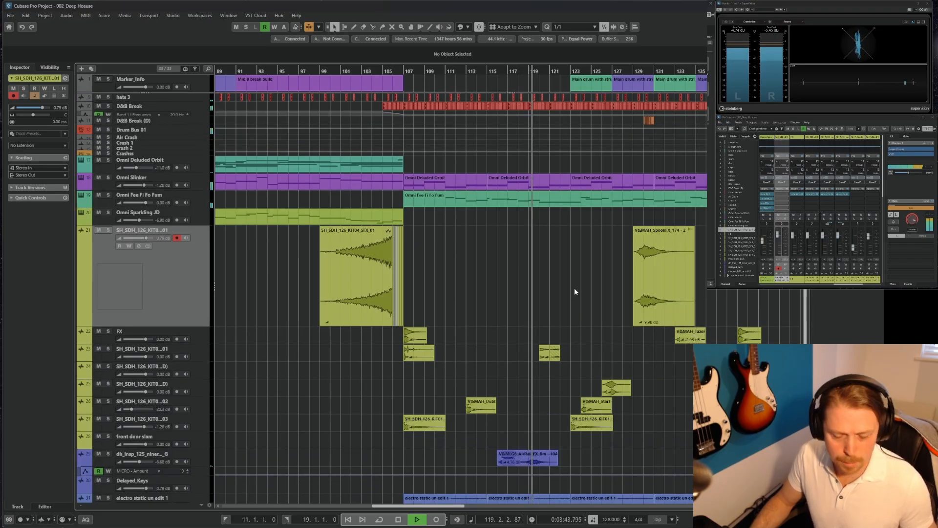
Step: Reduce the height of riser track 21 to match the neighbouring sound-effect tracks during playback
key(g)
key(g)
key(g)
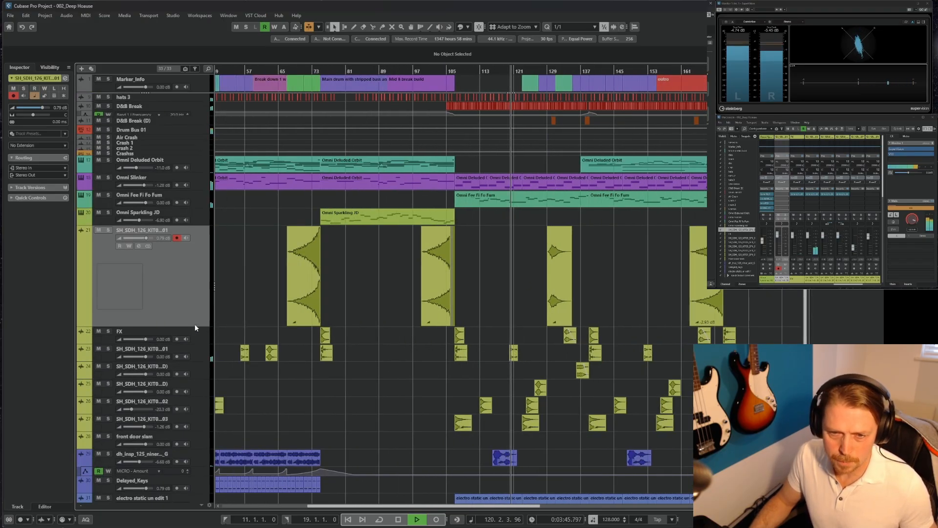
drag(195, 325, 172, 242)
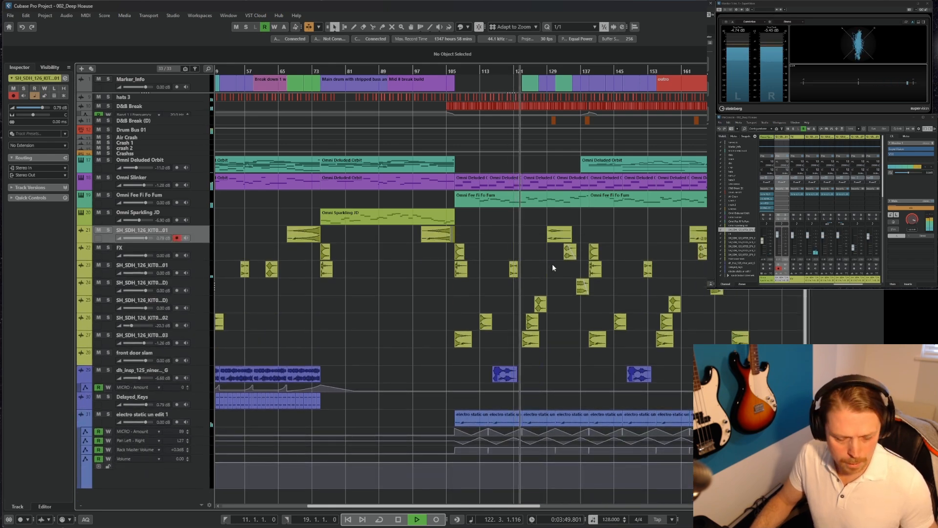
Step: Follow playback through the main drum section and stop it at about bar 140
key(h)
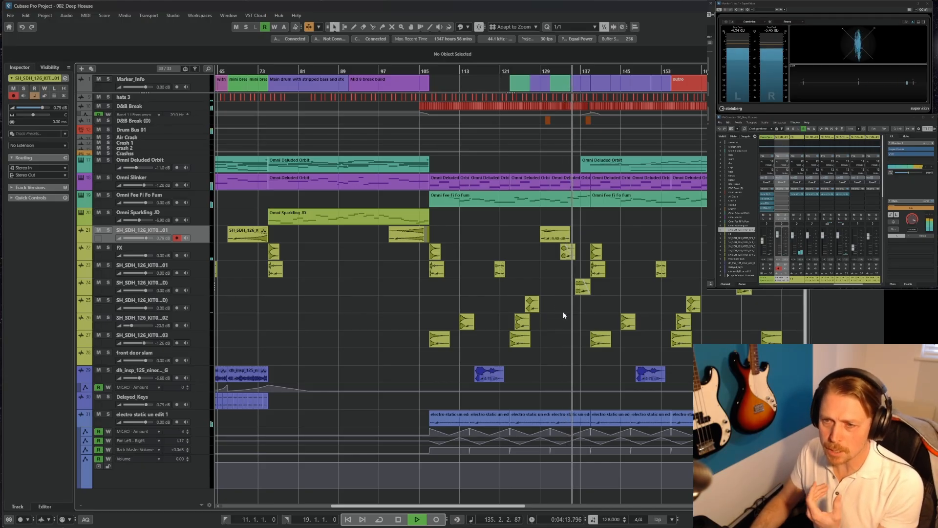
scroll(563, 312, up, 3)
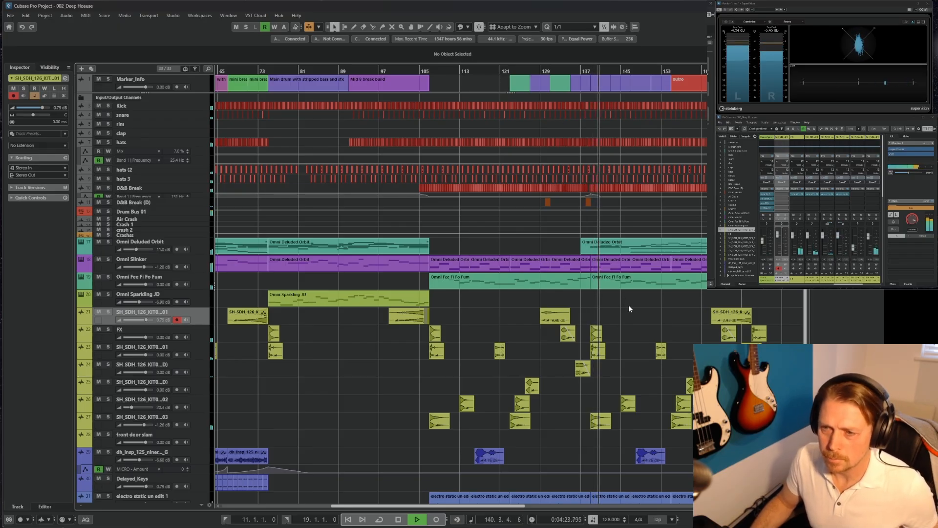
key(space)
Step: Place the playhead at bar 138, at the start of the drum fill leading into bar 139
key(h)
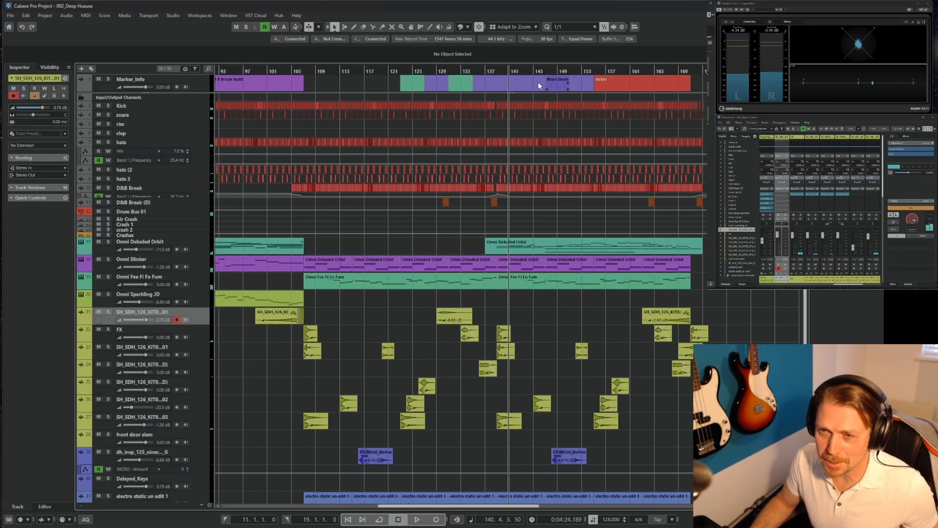
click(496, 71)
key(h)
key(h)
key(h)
key(h)
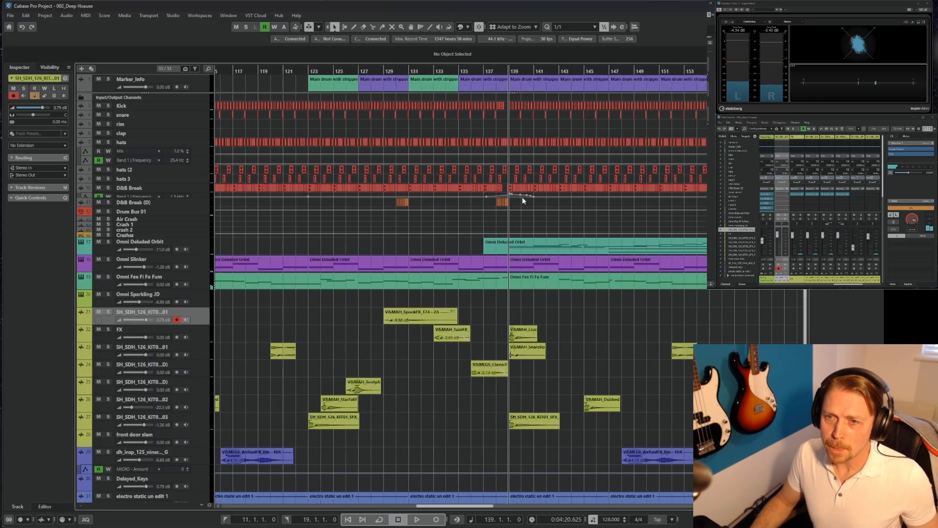
key(g)
key(g)
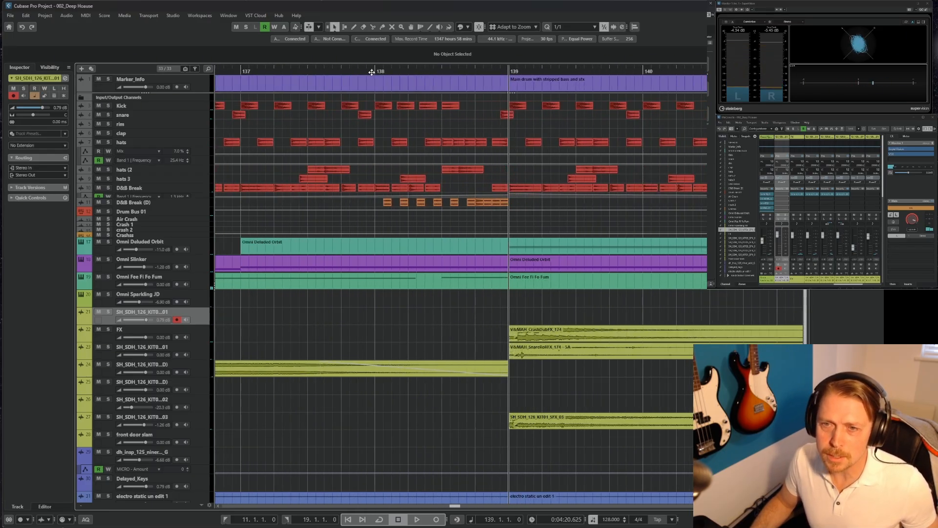
click(375, 72)
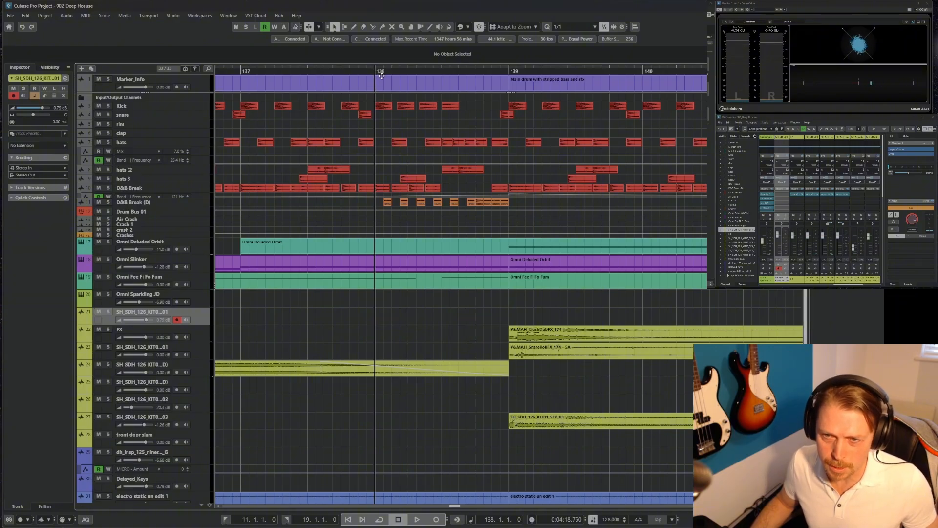
Step: Enlarge the Kick track and set the quantize preset to 1/4 Triplet to show the kick fill's spacing
key(h)
drag(203, 110, 221, 182)
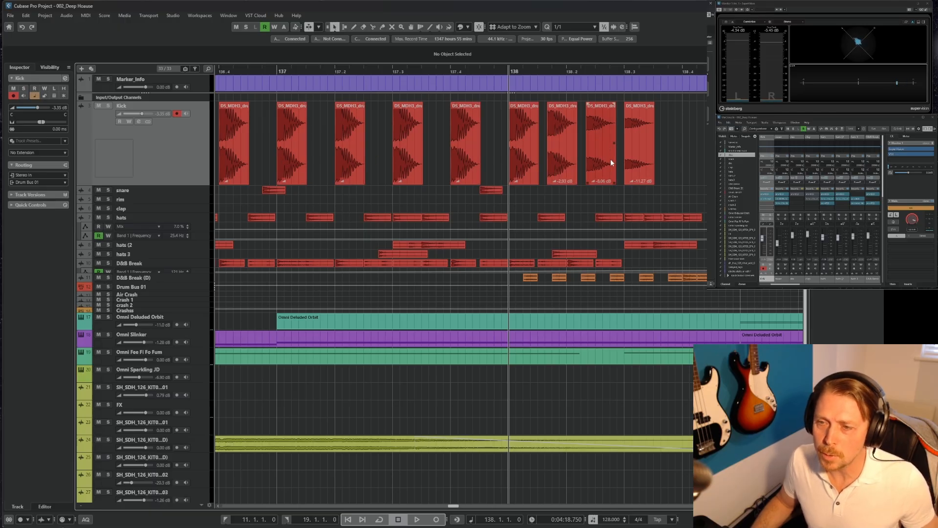
click(570, 26)
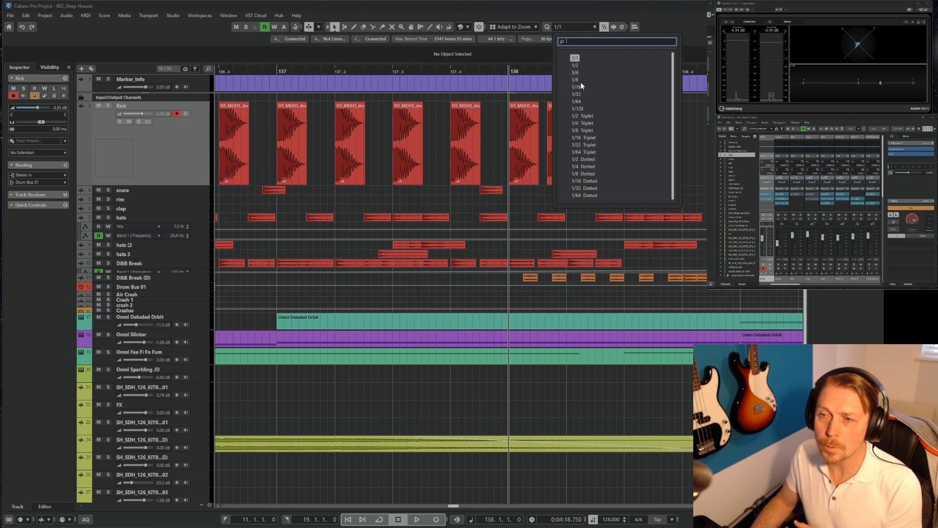
click(584, 124)
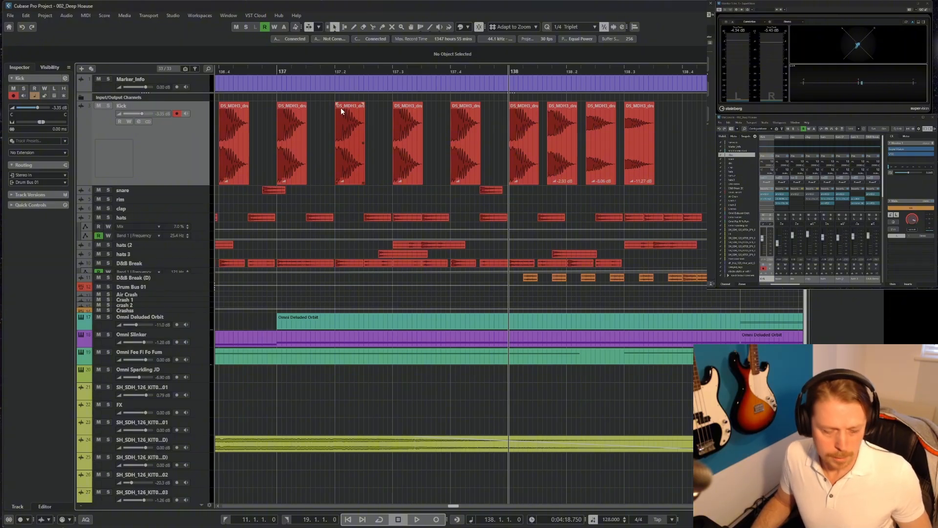
Step: Play the arrangement from bar 135 through the triplet kick fill and stop it shortly after bar 139
key(g)
key(g)
key(g)
key(g)
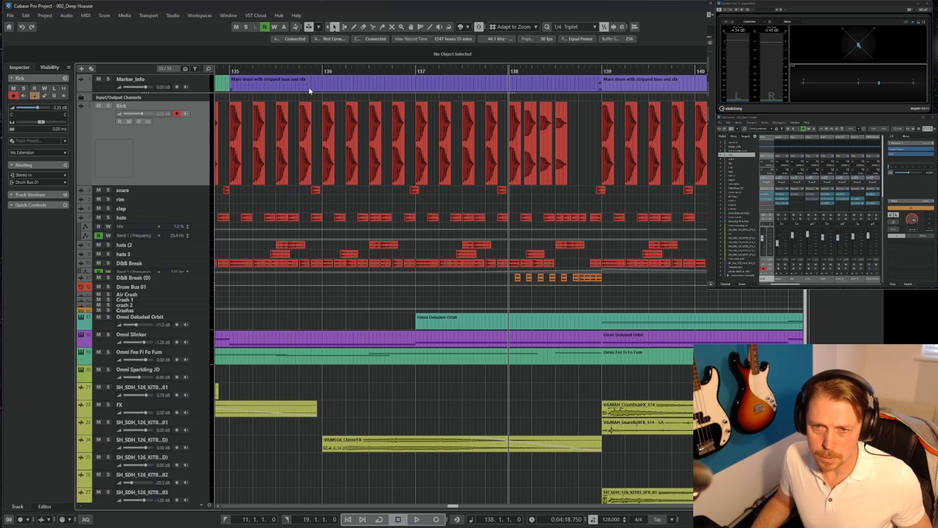
click(319, 71)
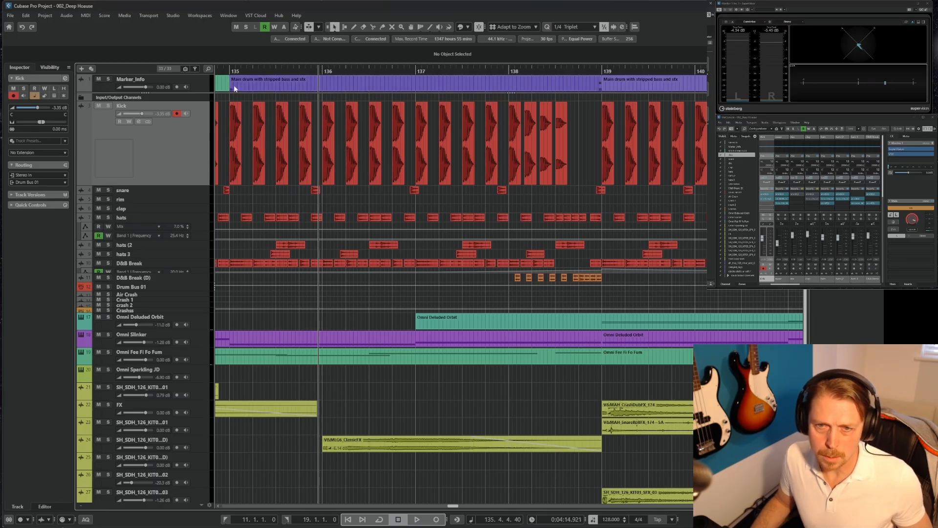
click(230, 71)
key(space)
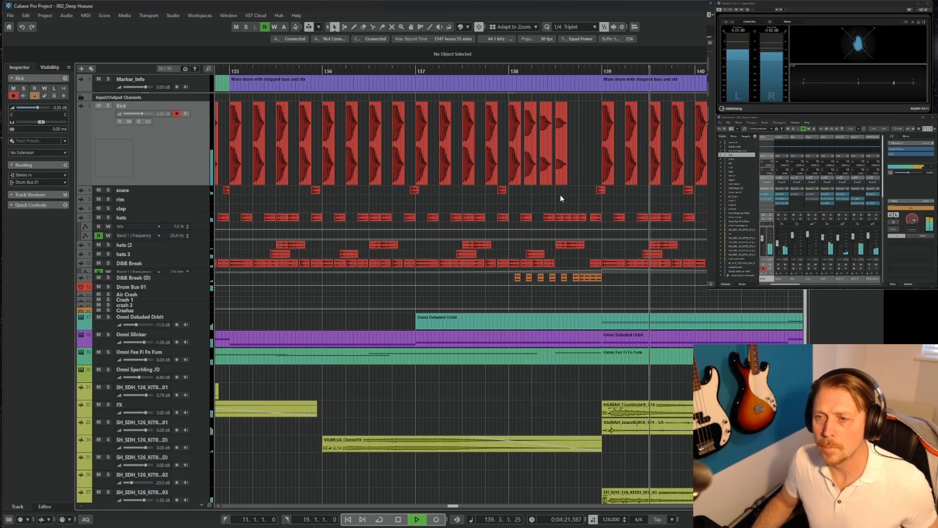
key(space)
Step: Reduce the Kick track to the height of the neighbouring drum tracks and return the playhead to bar 139
key(h)
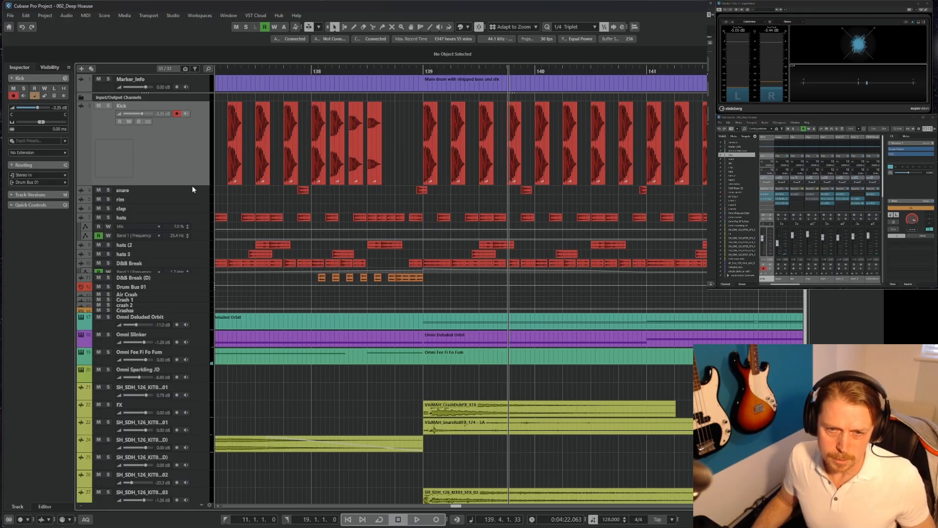
drag(192, 186, 183, 113)
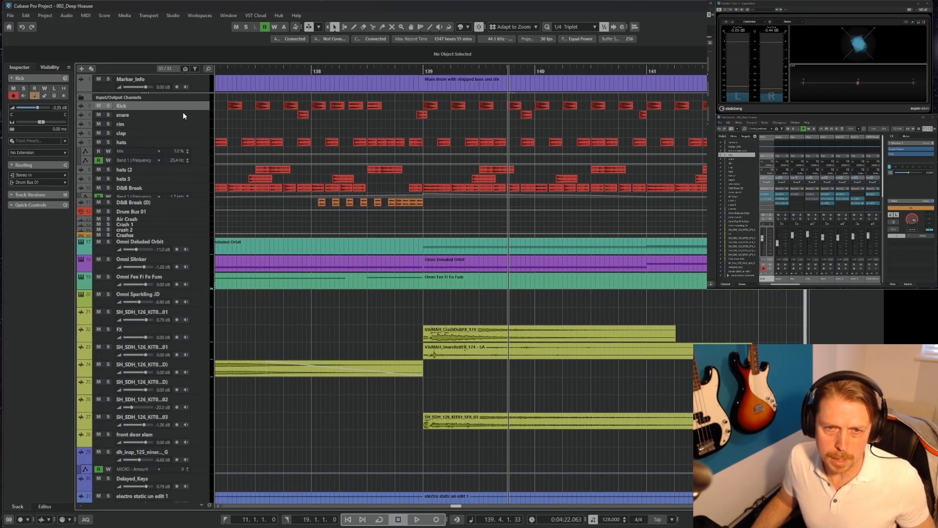
click(423, 71)
Step: Follow the synth, sound-effect and automation tracks during playback from bar 139 through the outro
key(g)
key(g)
key(g)
key(g)
key(g)
key(g)
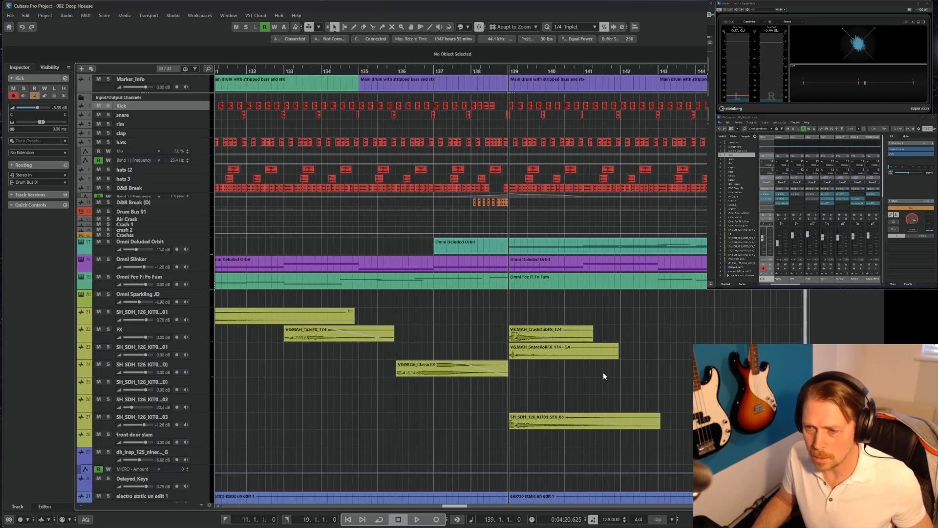
key(g)
key(g)
key(g)
key(g)
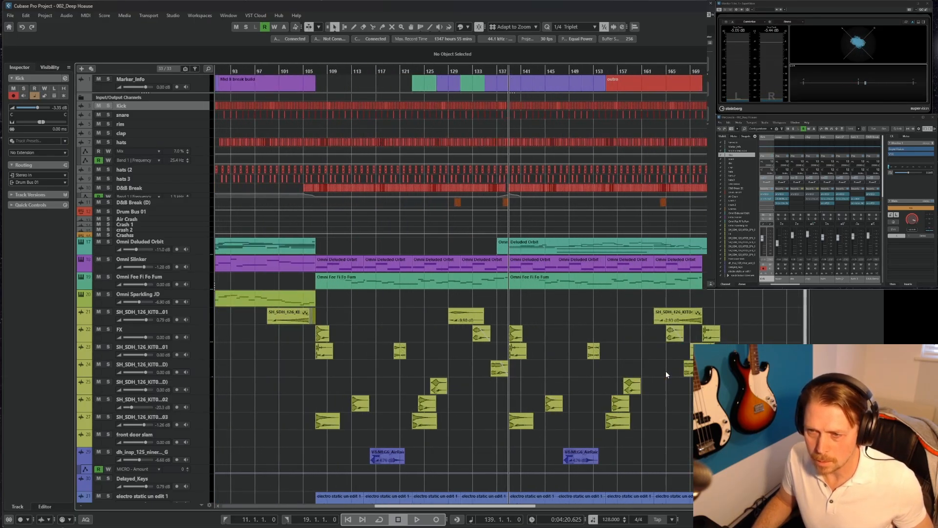
scroll(666, 370, down, 3)
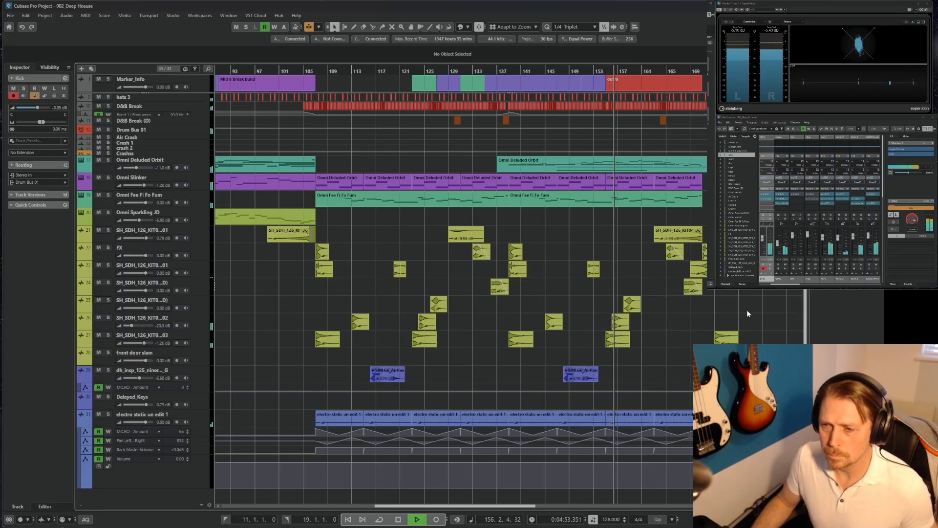
key(h)
key(h)
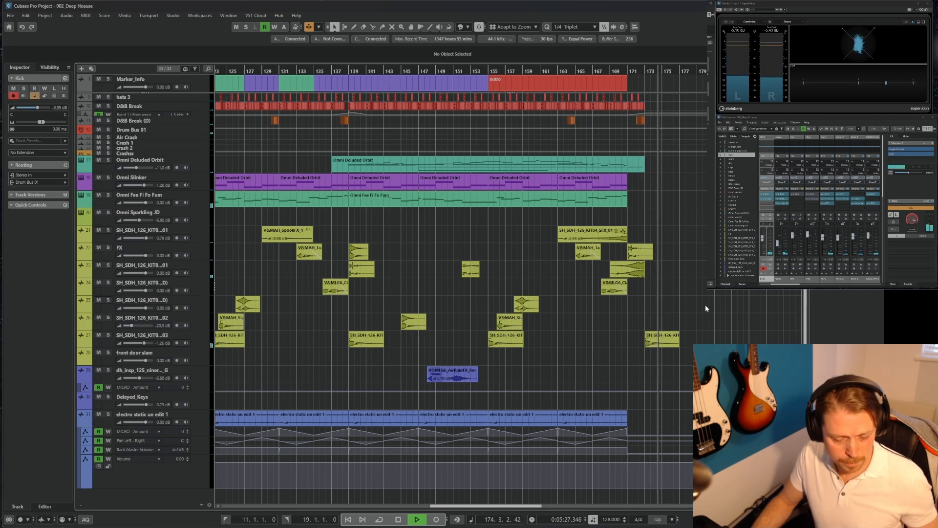
Step: Set the right locator to bar 181, past the tail of the last sound effect
key(g)
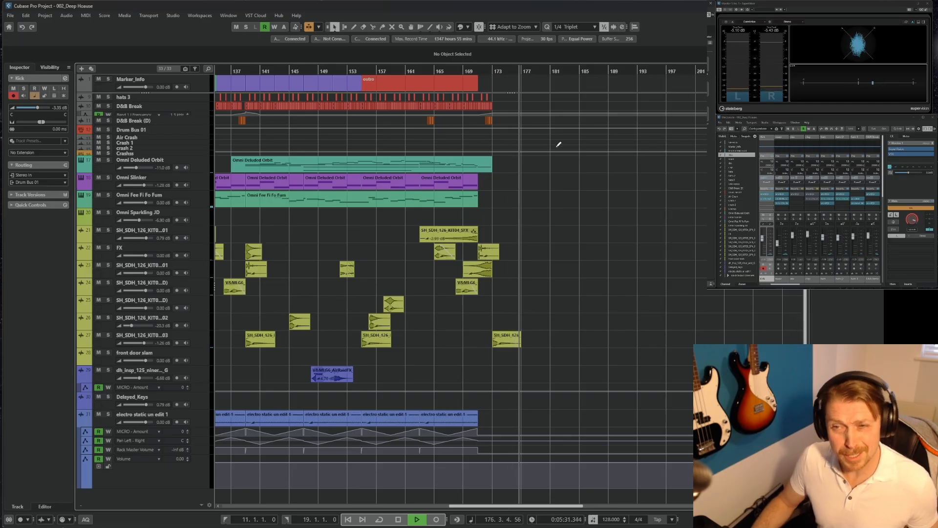
alt+click(538, 72)
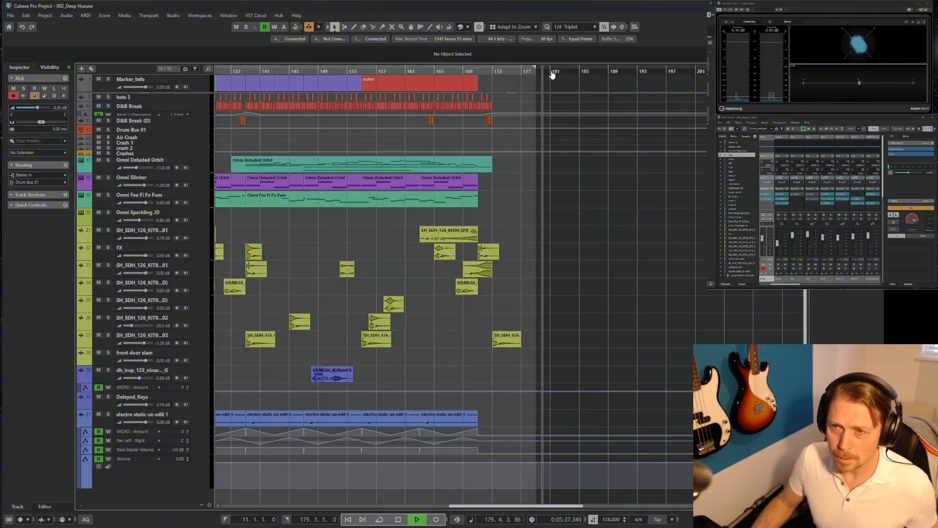
alt+click(552, 73)
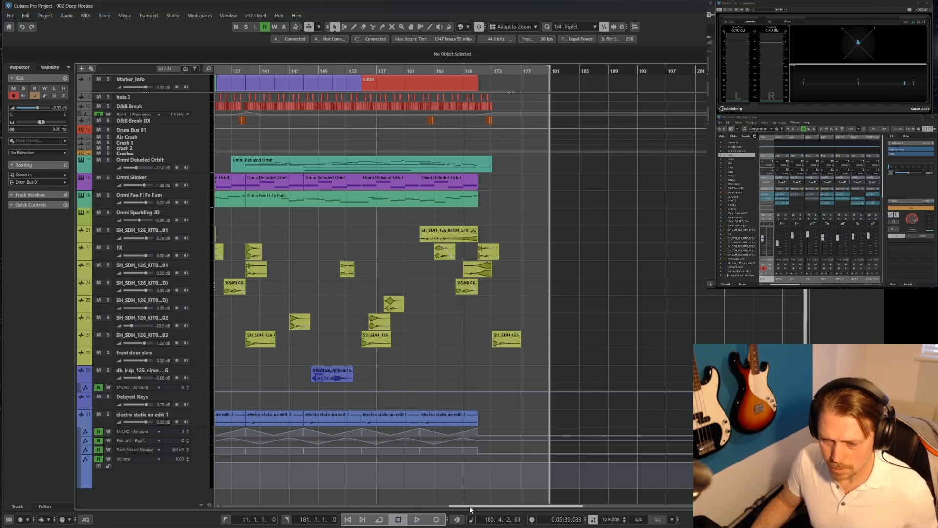
Step: Review the whole arrangement from bar 1 and bring the last channels of the mixer into view
drag(471, 510, 384, 510)
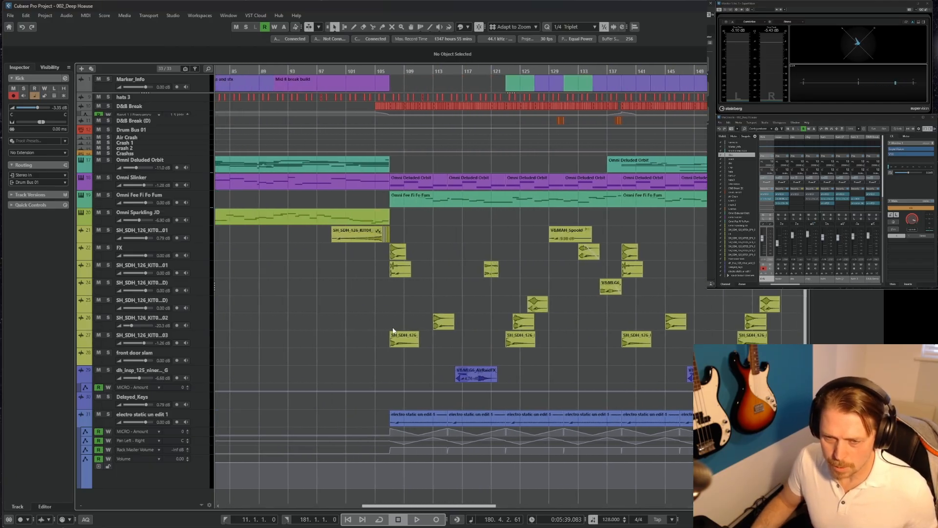
key(g)
key(g)
key(g)
key(g)
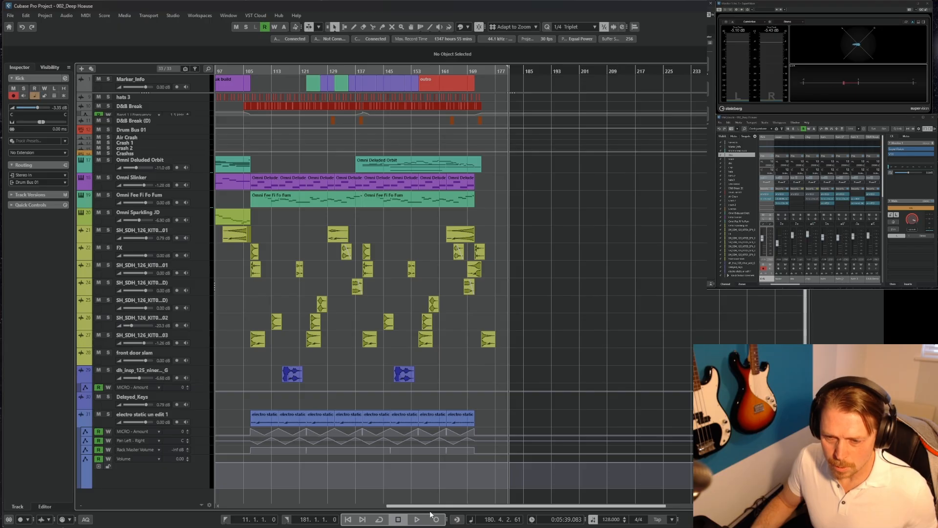
drag(430, 509, 264, 524)
key(g)
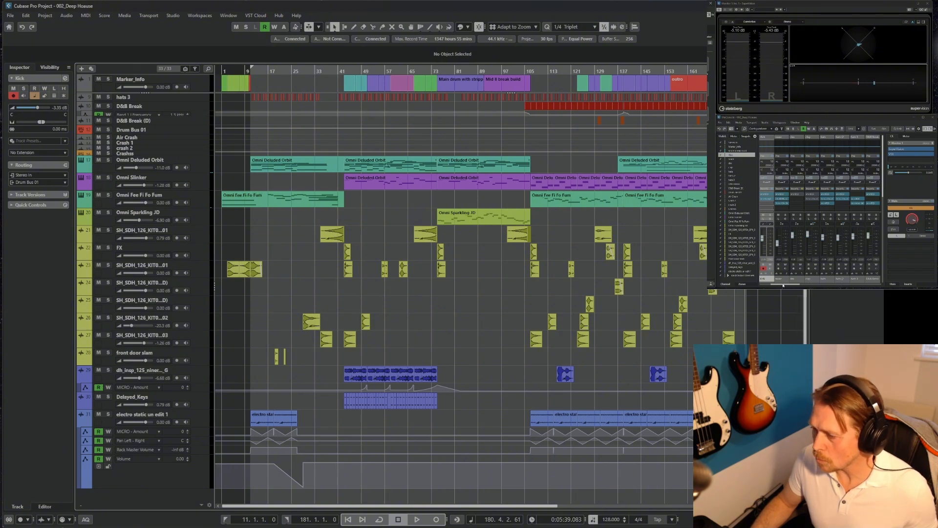
drag(783, 285, 866, 285)
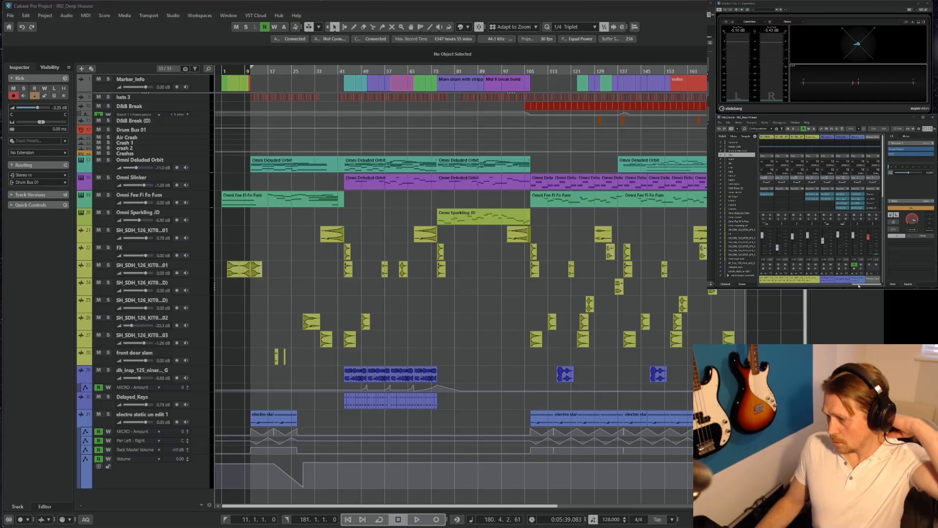